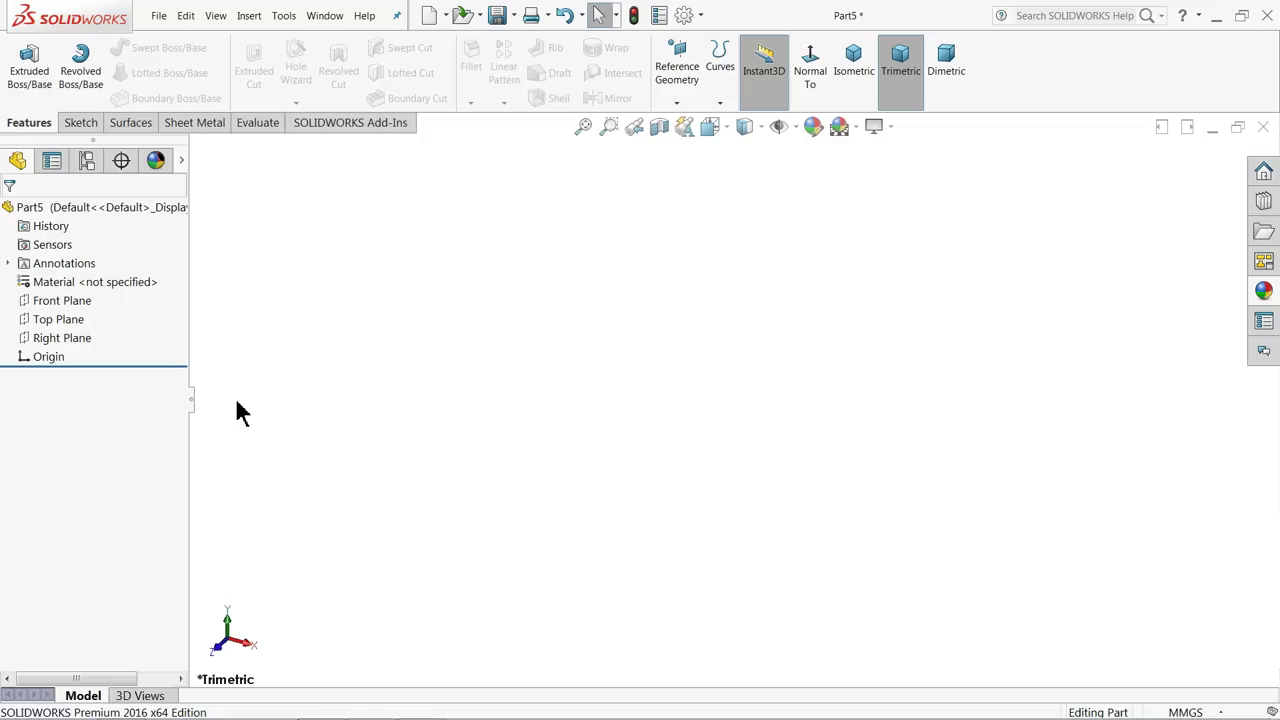
Step: On the Front Plane, sketch a centre-point quarter arc centred on the origin
{"action": "left_click", "coordinate": [30, 300]}
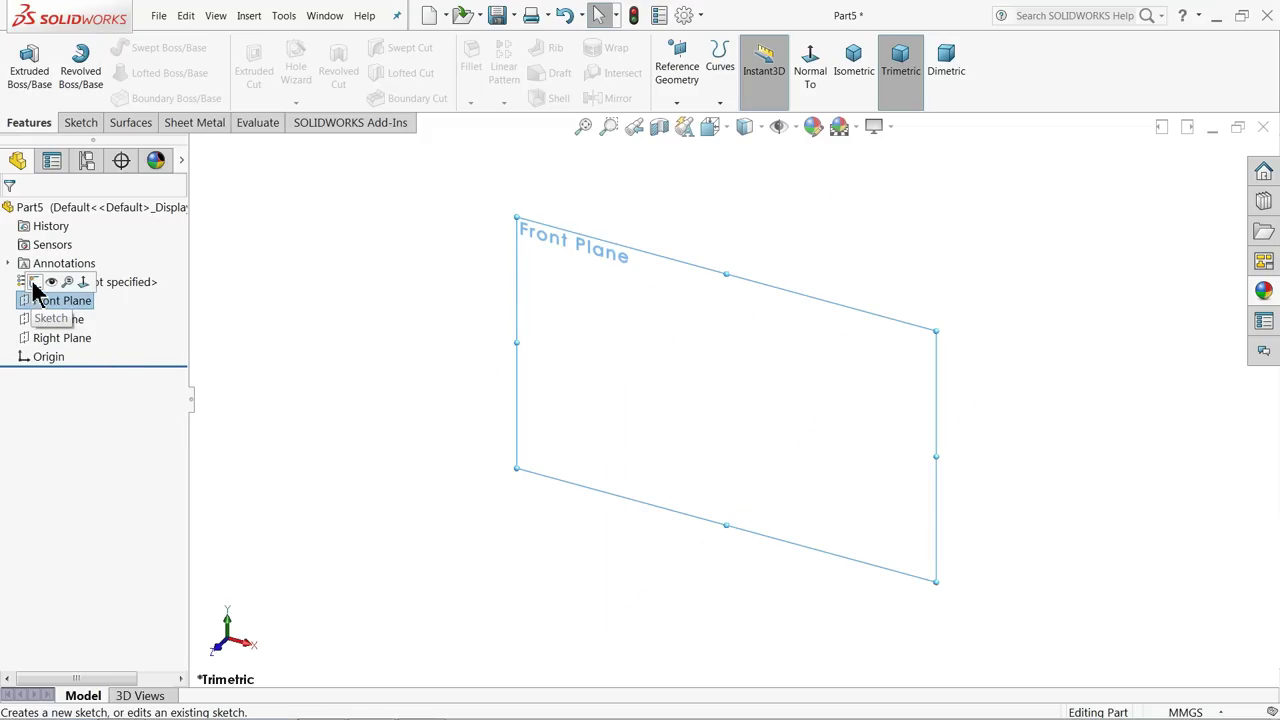
{"action": "left_click", "coordinate": [33, 287]}
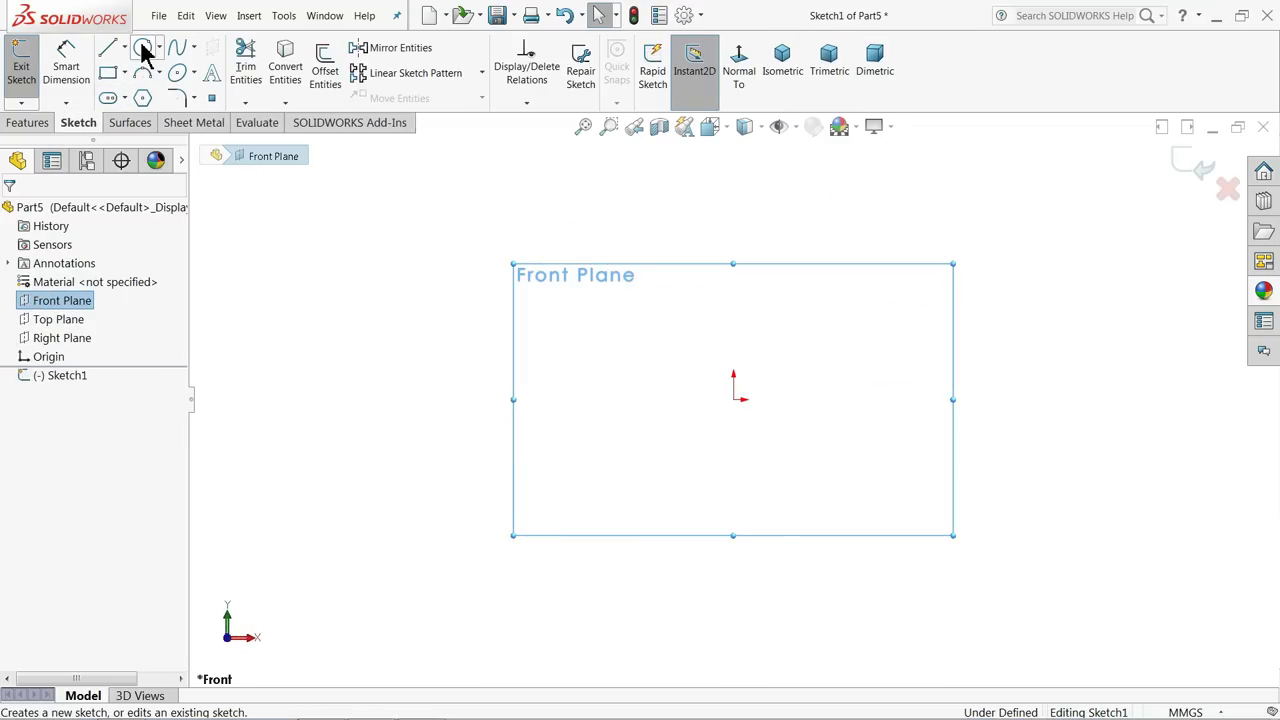
{"action": "left_click", "coordinate": [159, 73]}
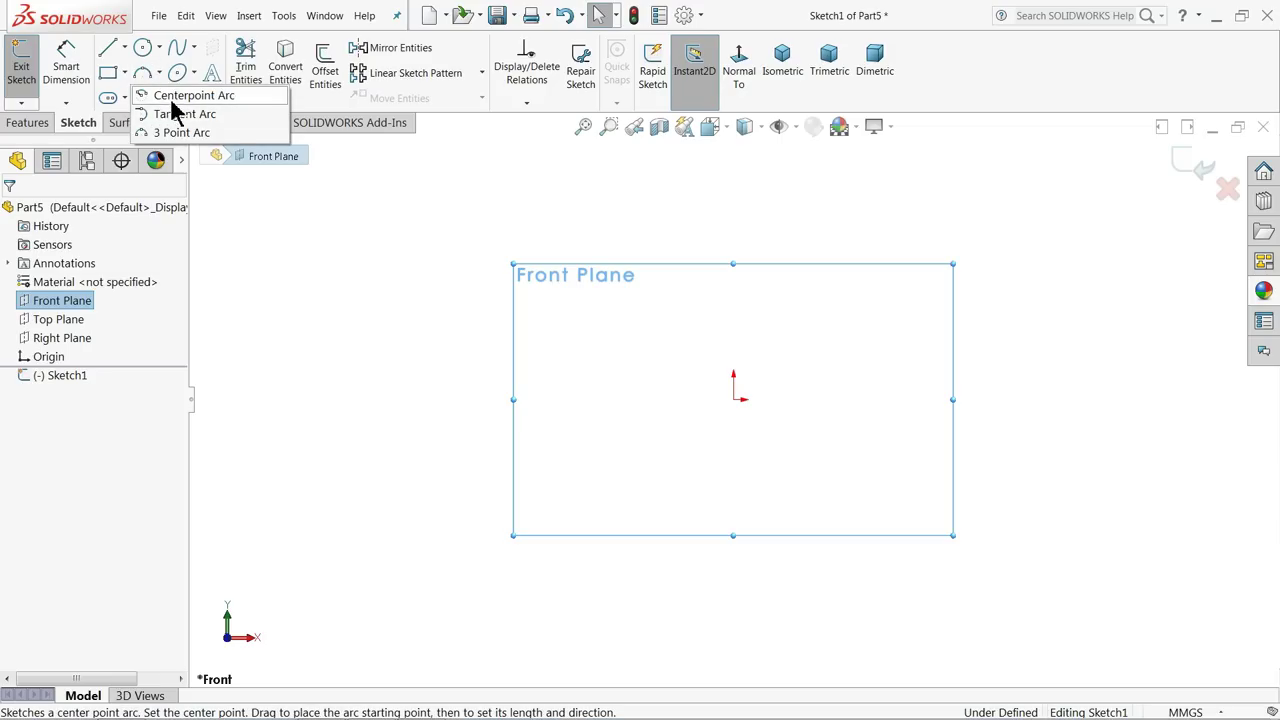
{"action": "left_click", "coordinate": [176, 96]}
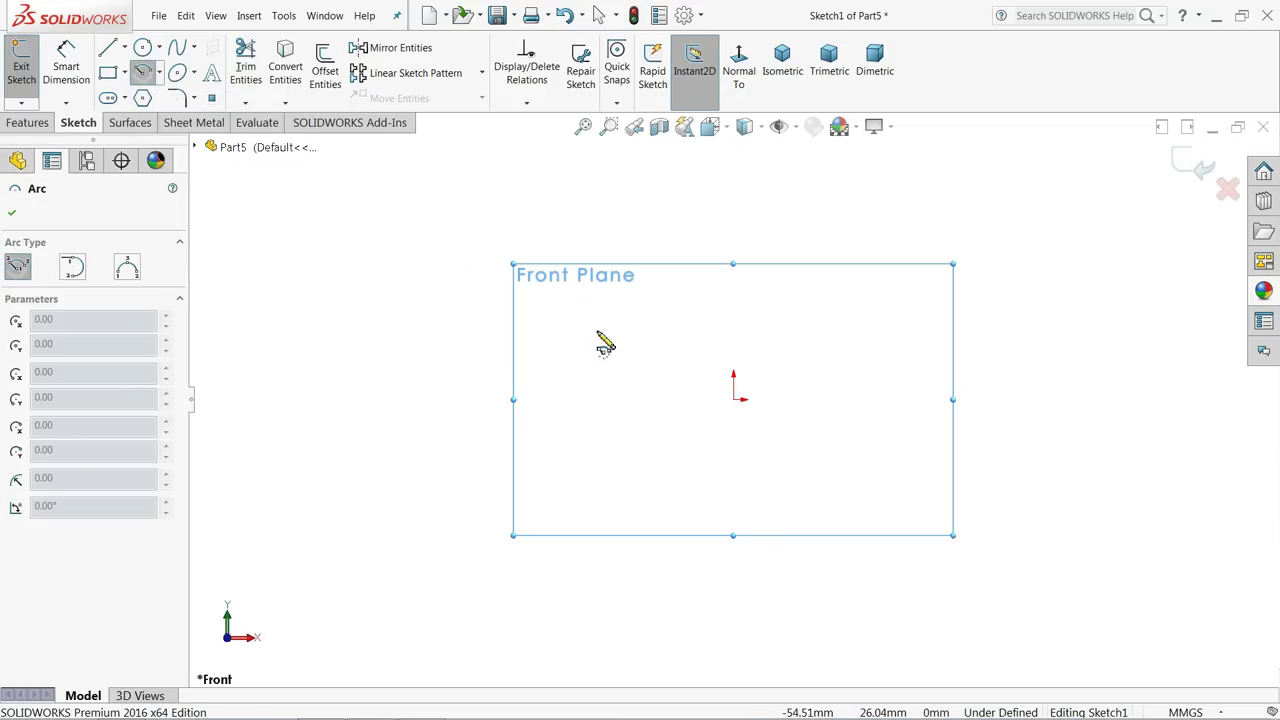
{"action": "left_click", "coordinate": [734, 399]}
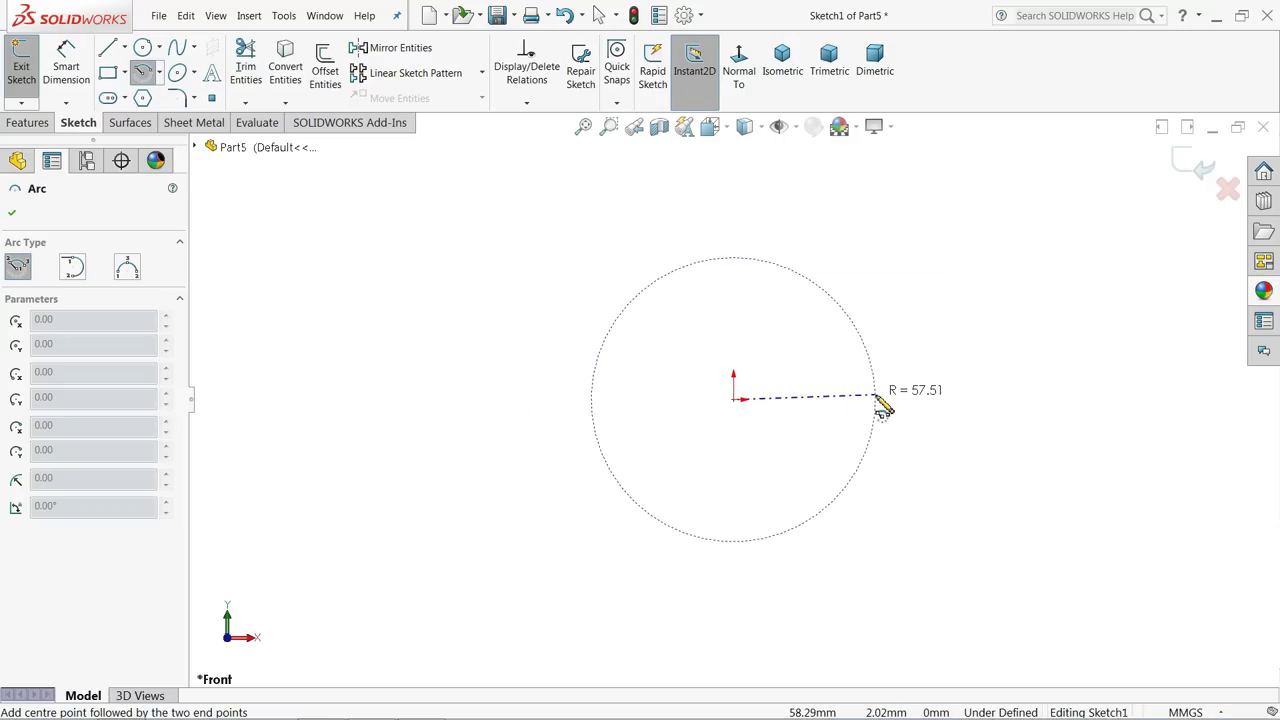
{"action": "left_click", "coordinate": [977, 394]}
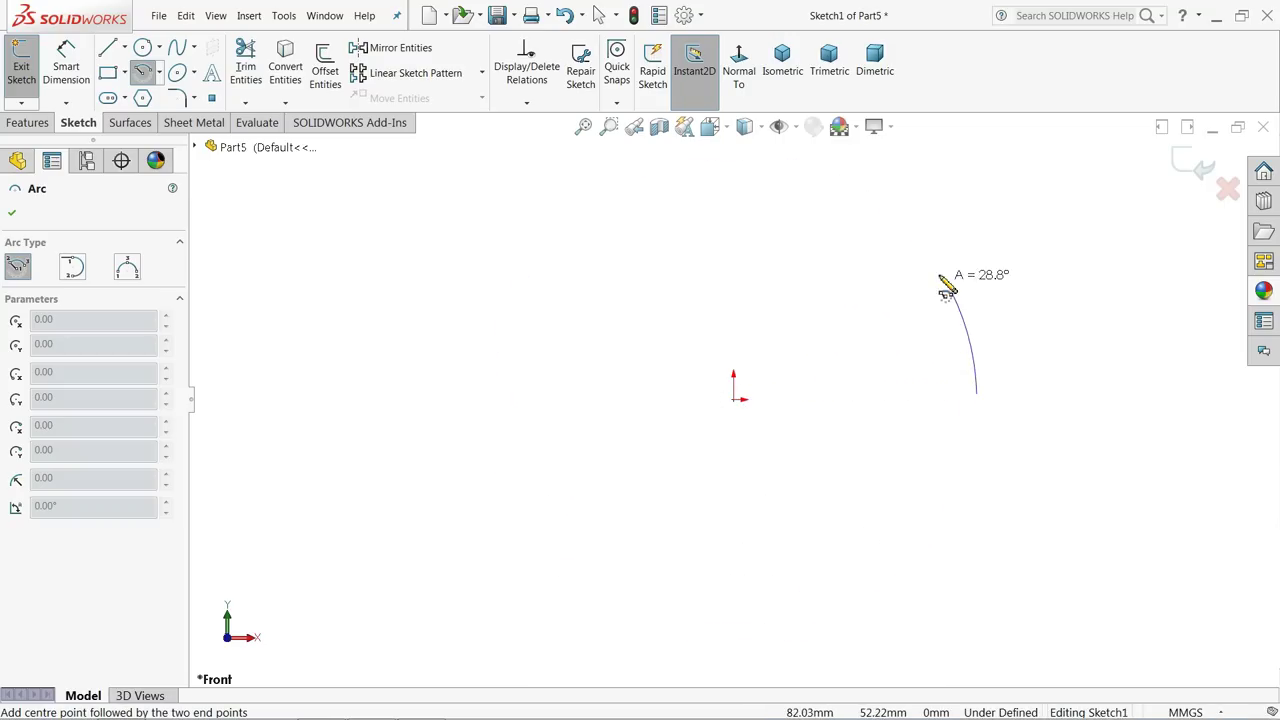
{"action": "left_click", "coordinate": [741, 172]}
{"action": "right_click", "coordinate": [697, 180]}
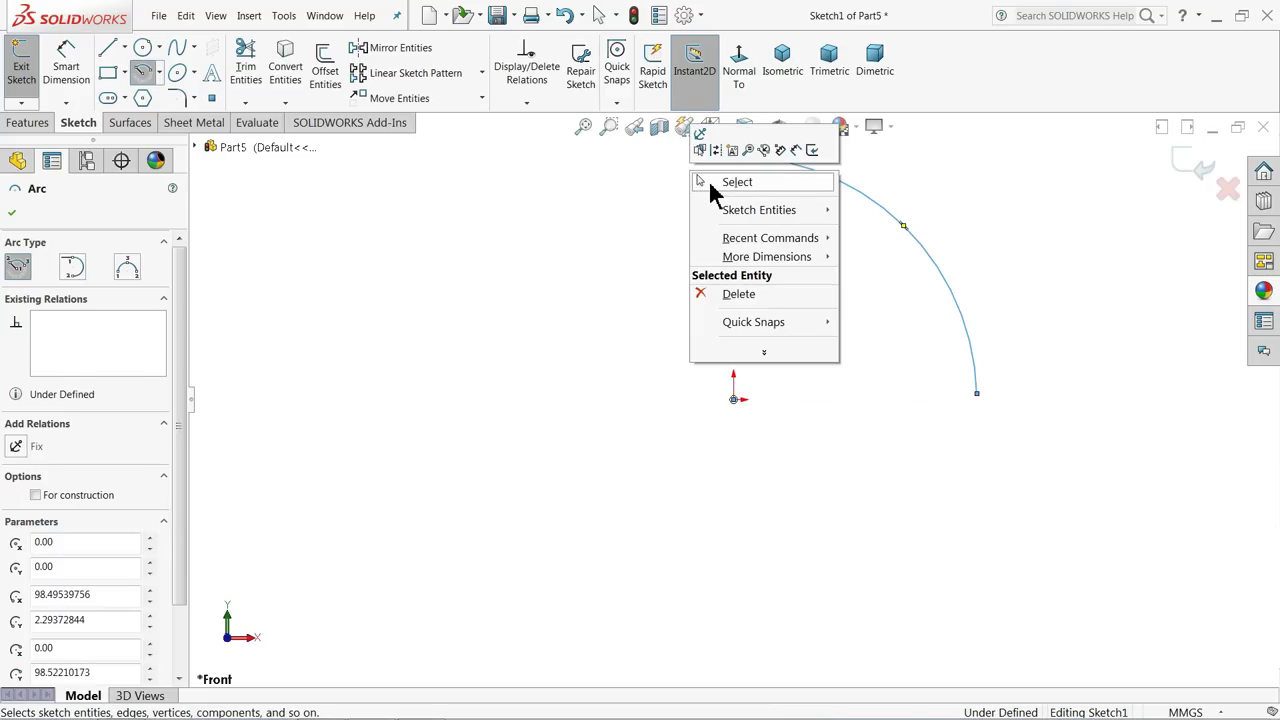
{"action": "left_click", "coordinate": [730, 182]}
Step: Close the profile with a vertical line down to the origin and a line to the arc's end
{"action": "left_click", "coordinate": [110, 50]}
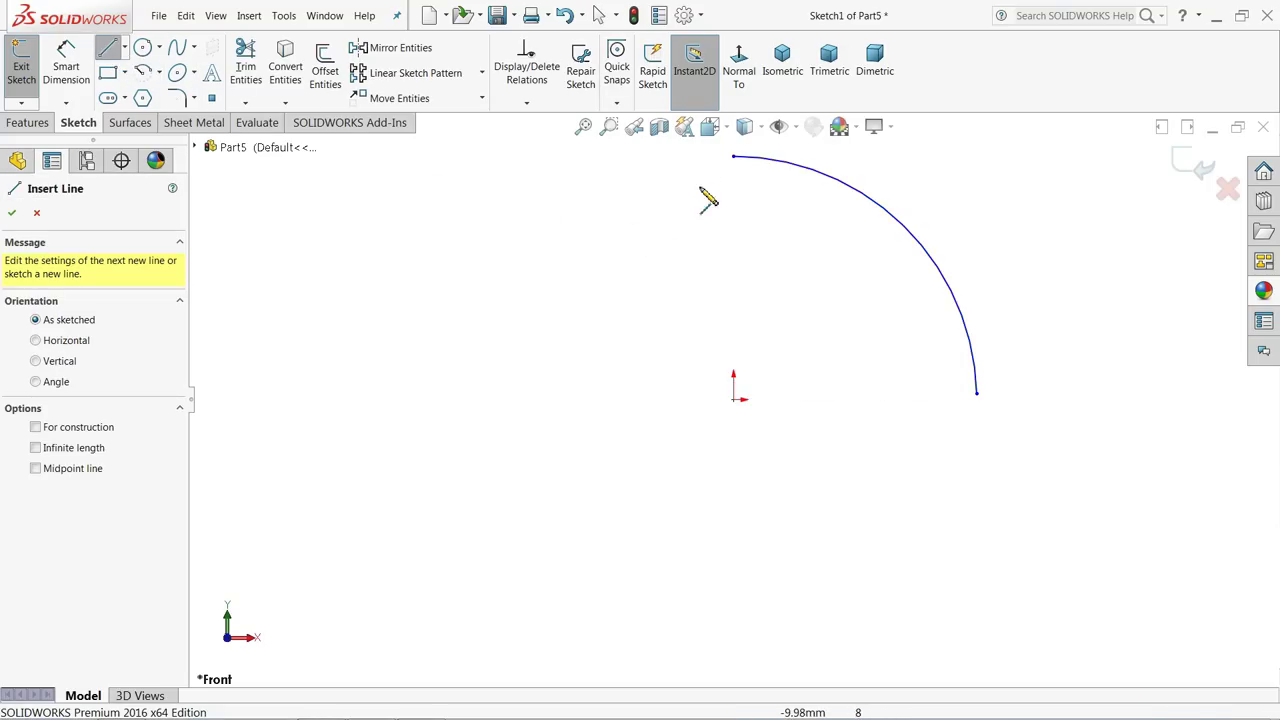
{"action": "left_click", "coordinate": [734, 158]}
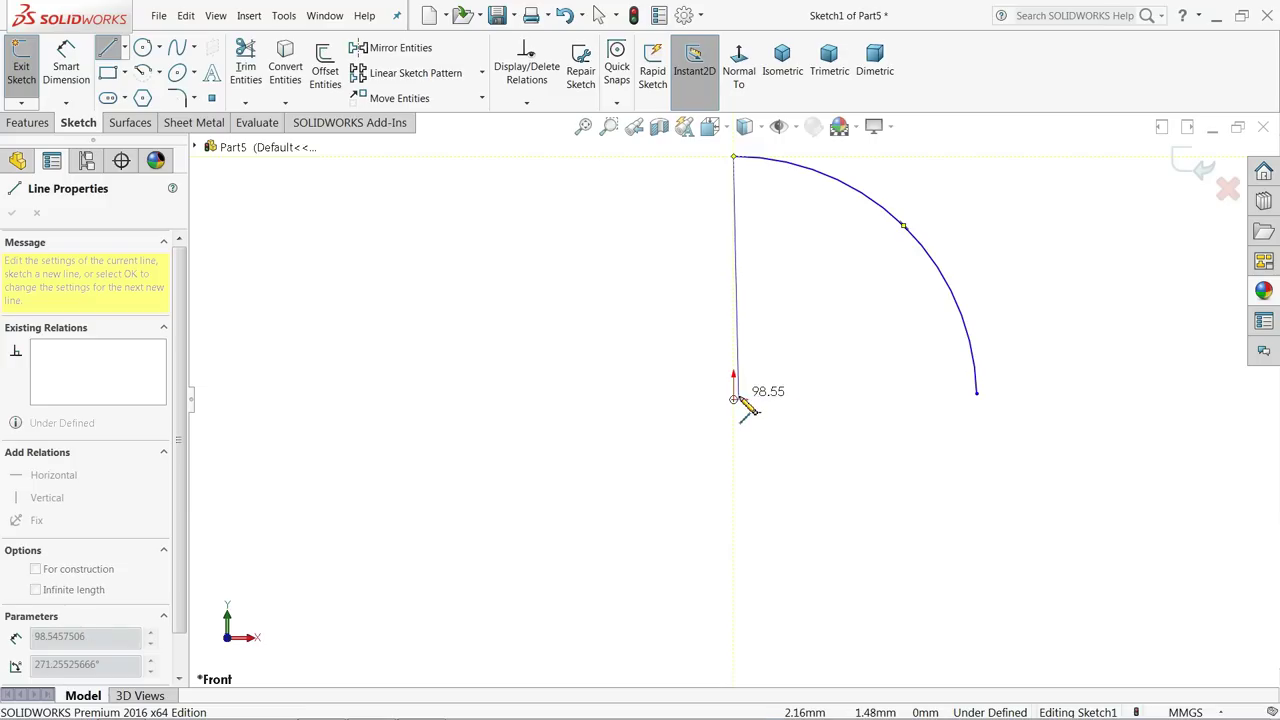
{"action": "left_click", "coordinate": [734, 399]}
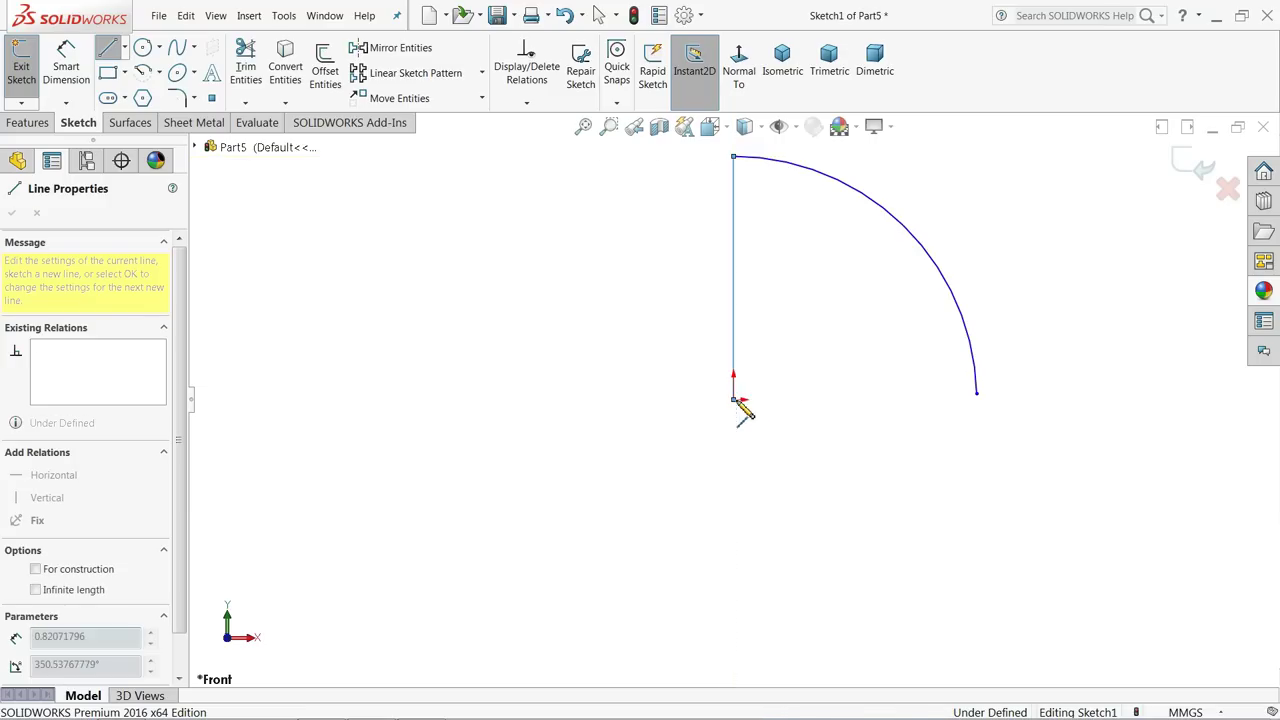
{"action": "left_click", "coordinate": [977, 394]}
{"action": "right_click", "coordinate": [994, 366]}
{"action": "left_click", "coordinate": [1008, 309]}
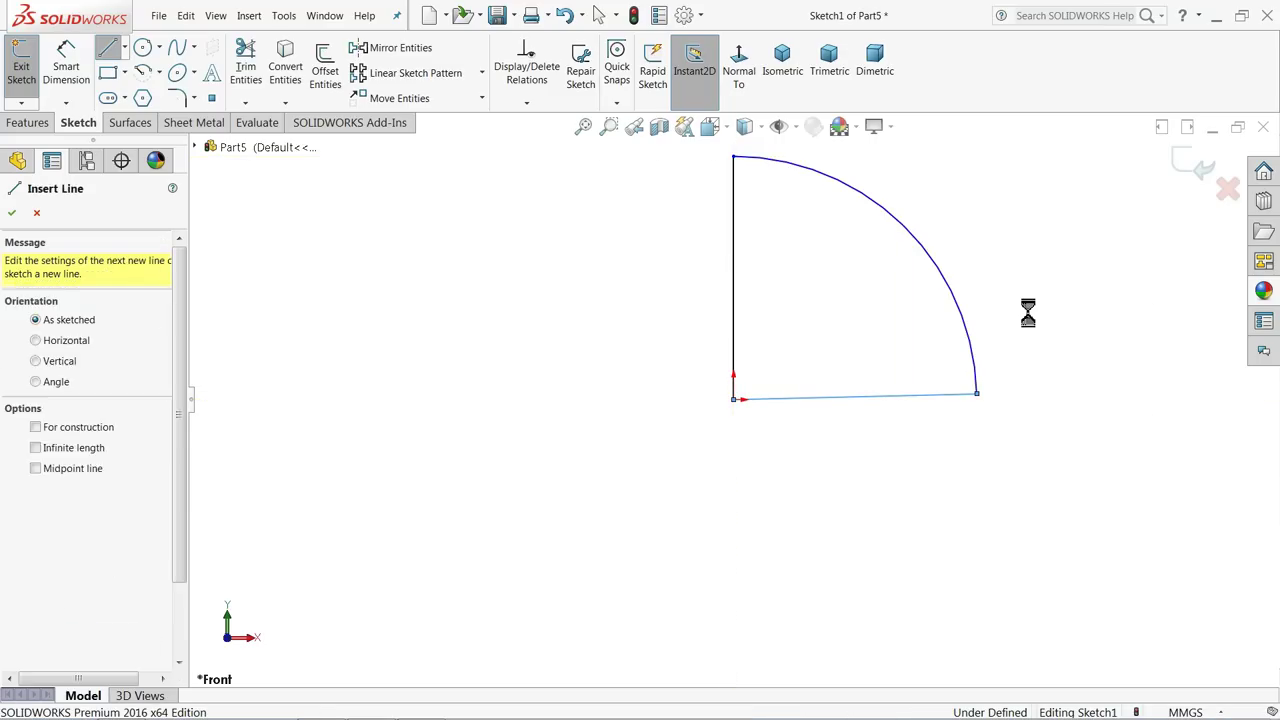
Step: Make the bottom line horizontal and dimension the arc radius to 21.35 mm
{"action": "left_click", "coordinate": [882, 399]}
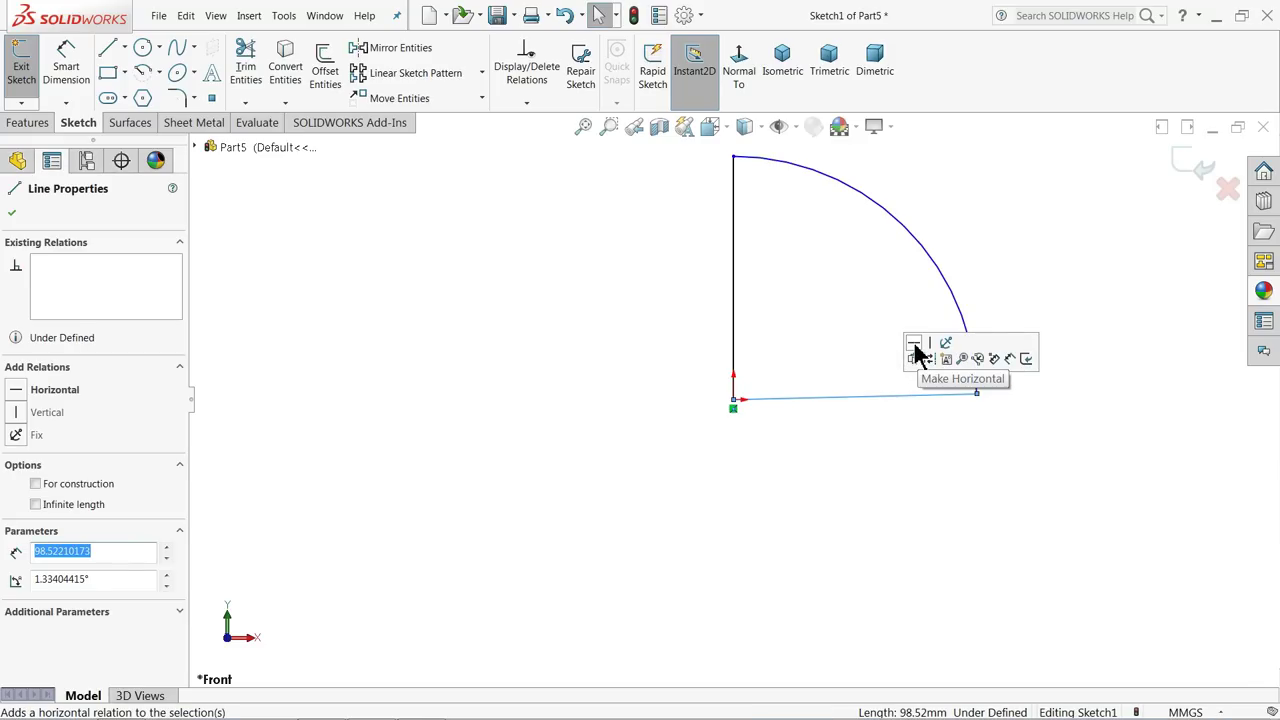
{"action": "left_click", "coordinate": [913, 344]}
{"action": "left_click", "coordinate": [823, 457]}
{"action": "left_click", "coordinate": [66, 68]}
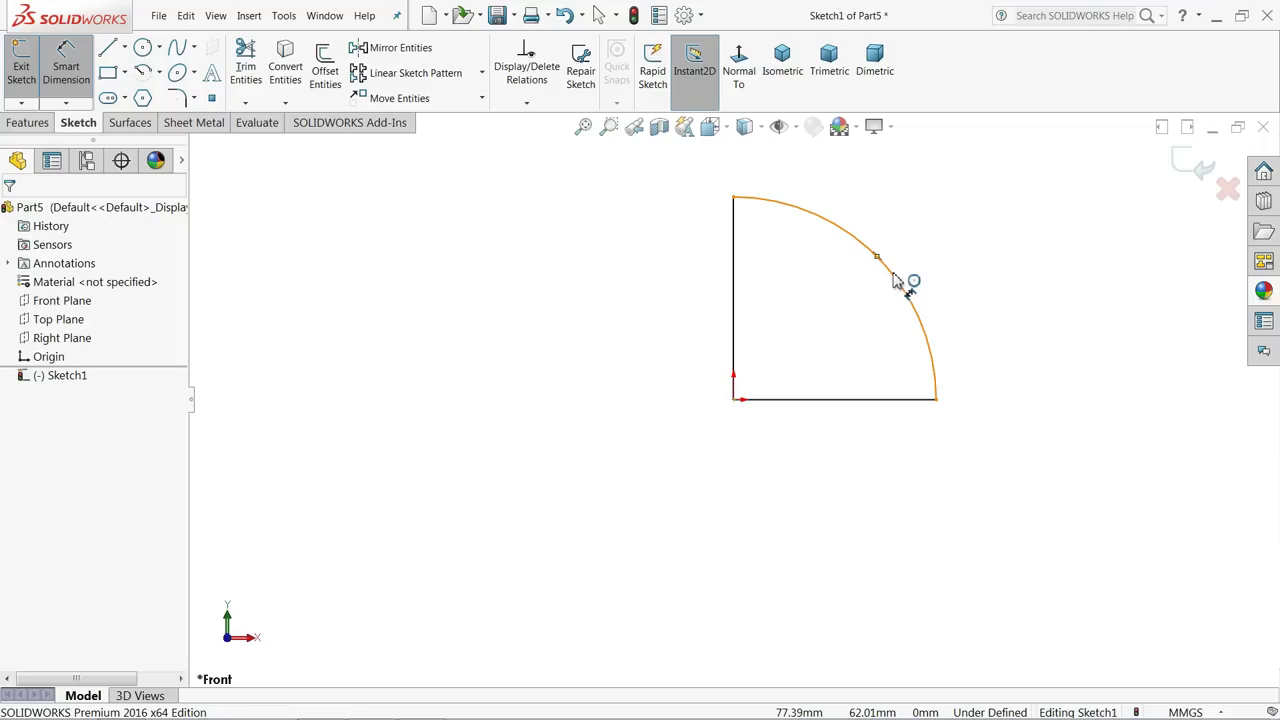
{"action": "left_click", "coordinate": [897, 283]}
{"action": "left_click", "coordinate": [918, 260]}
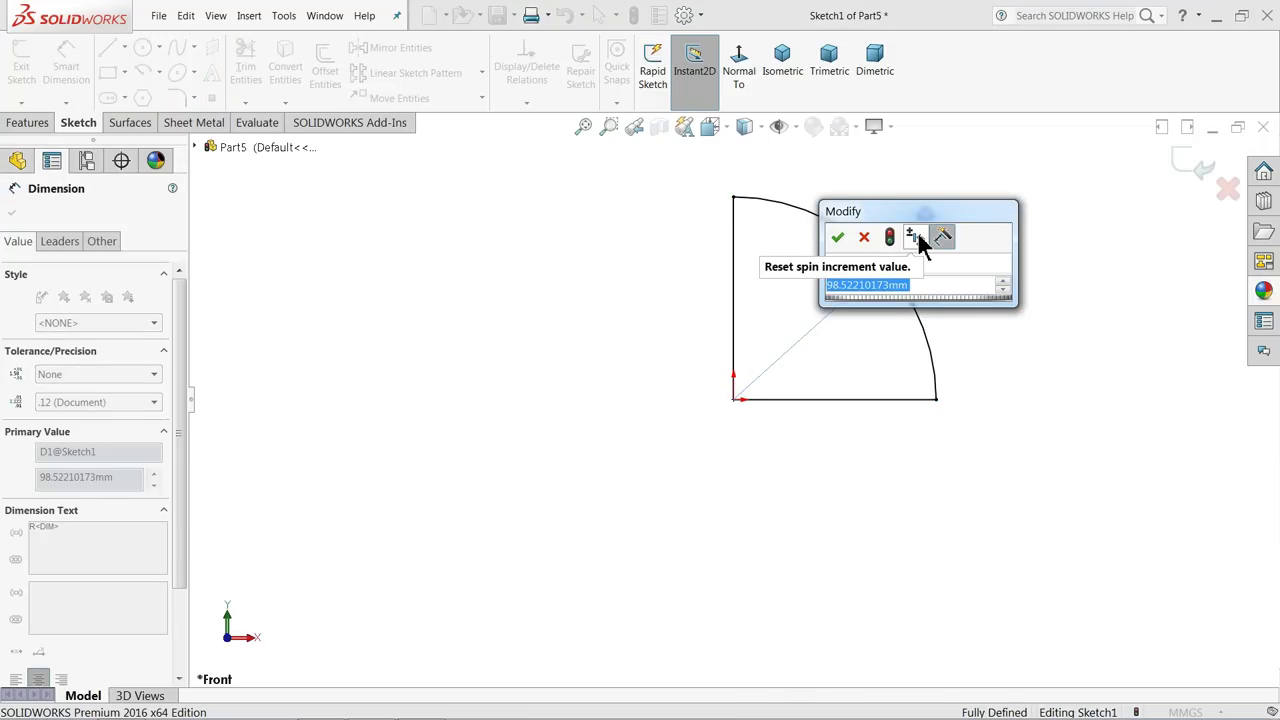
{"action": "type", "text": "21.35"}
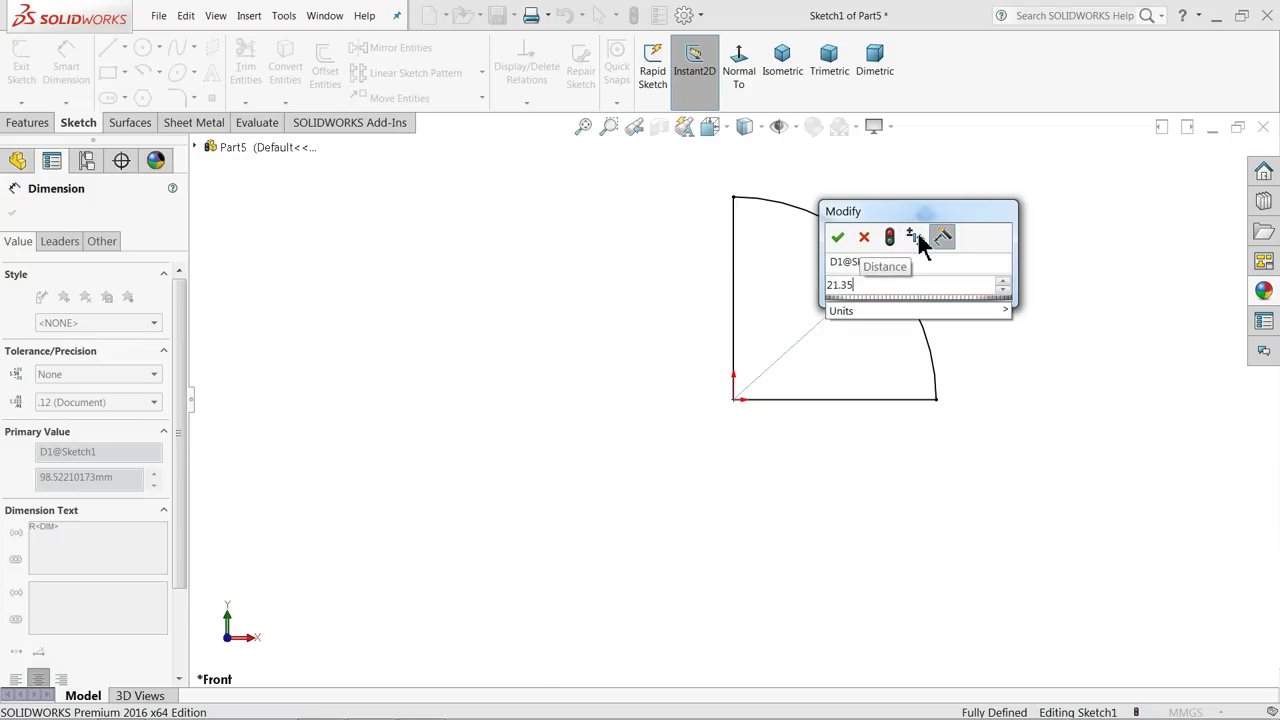
{"action": "left_click", "coordinate": [838, 240]}
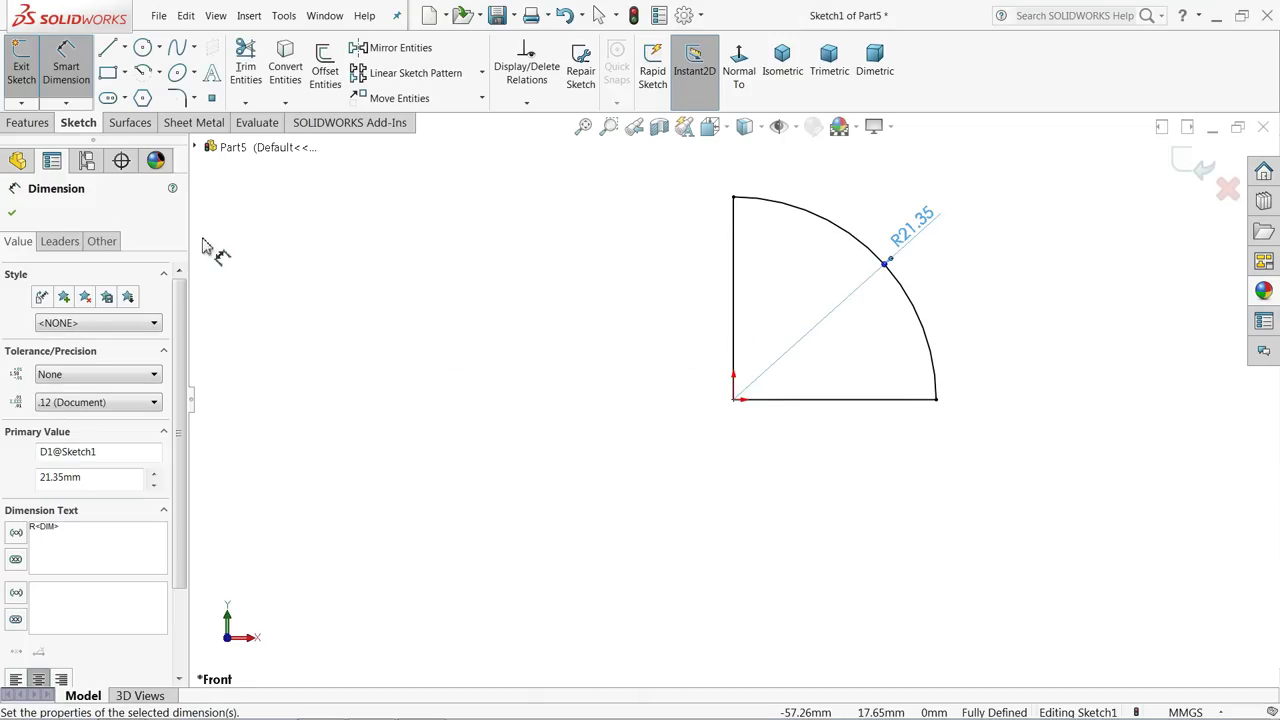
Step: Revolve the quarter-circle 360° about its vertical line into a hemisphere
{"action": "left_click", "coordinate": [44, 128]}
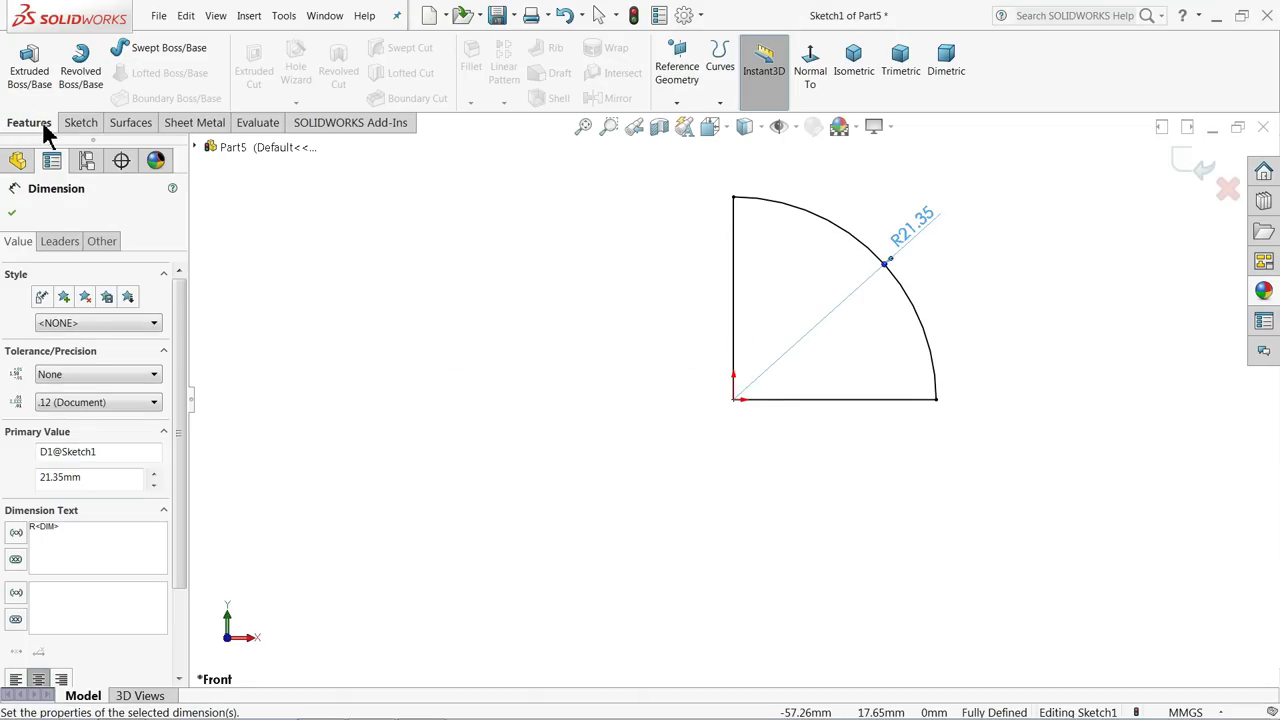
{"action": "left_click", "coordinate": [83, 80]}
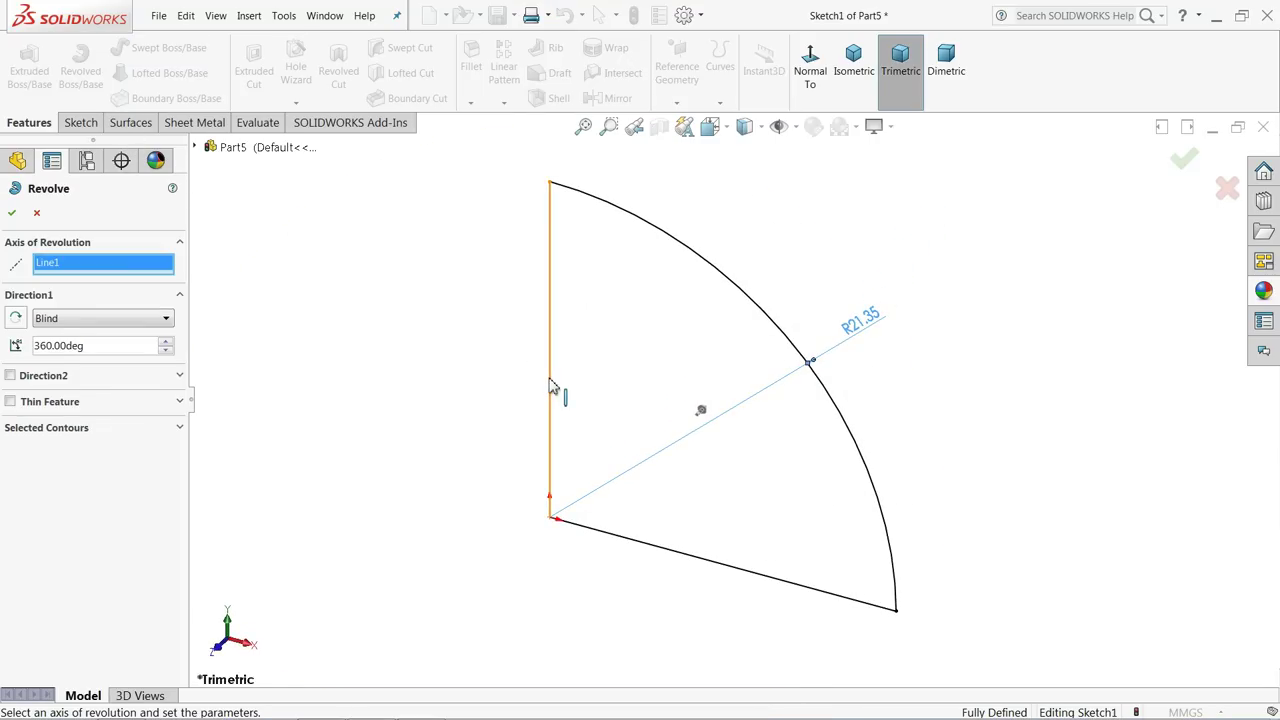
{"action": "left_click", "coordinate": [550, 388]}
{"action": "key", "text": "z"}
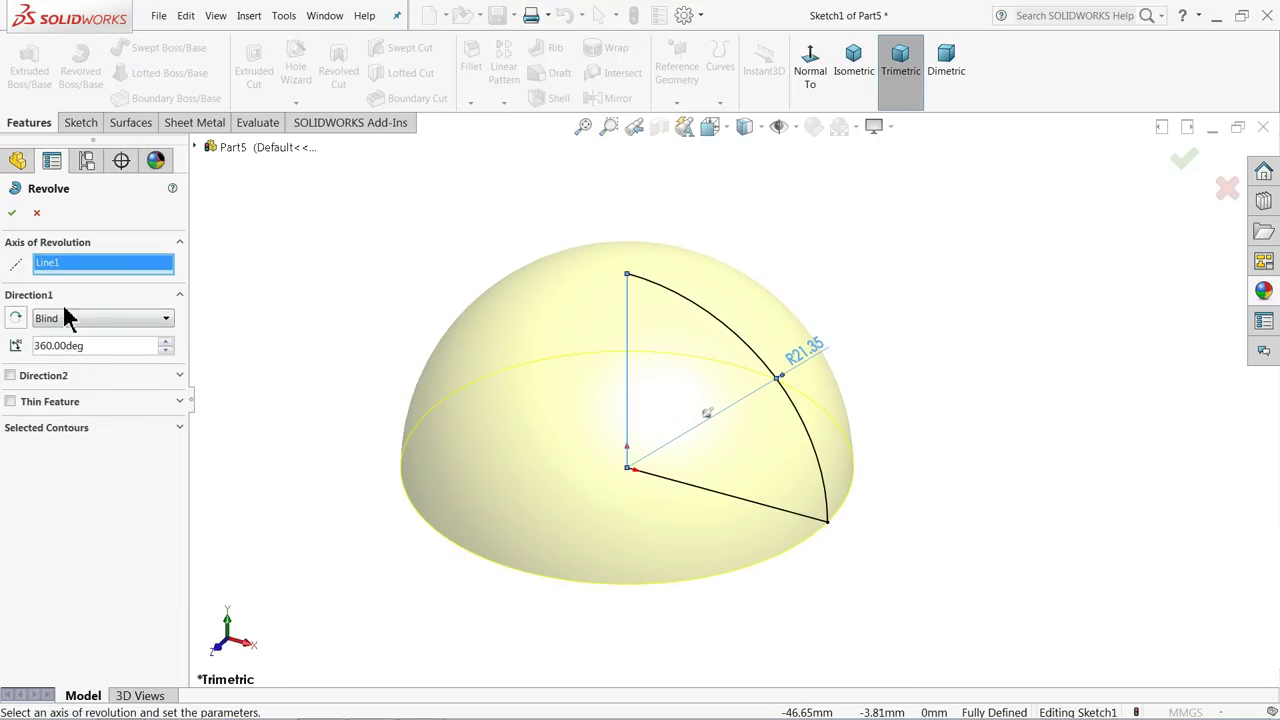
{"action": "left_click", "coordinate": [12, 213]}
{"action": "mouse_move", "coordinate": [415, 425]}
{"action": "middle_mouse_down"}
{"action": "mouse_move", "coordinate": [406, 276]}
{"action": "mouse_move", "coordinate": [409, 427]}
{"action": "middle_mouse_up"}
{"action": "left_click", "coordinate": [363, 343]}
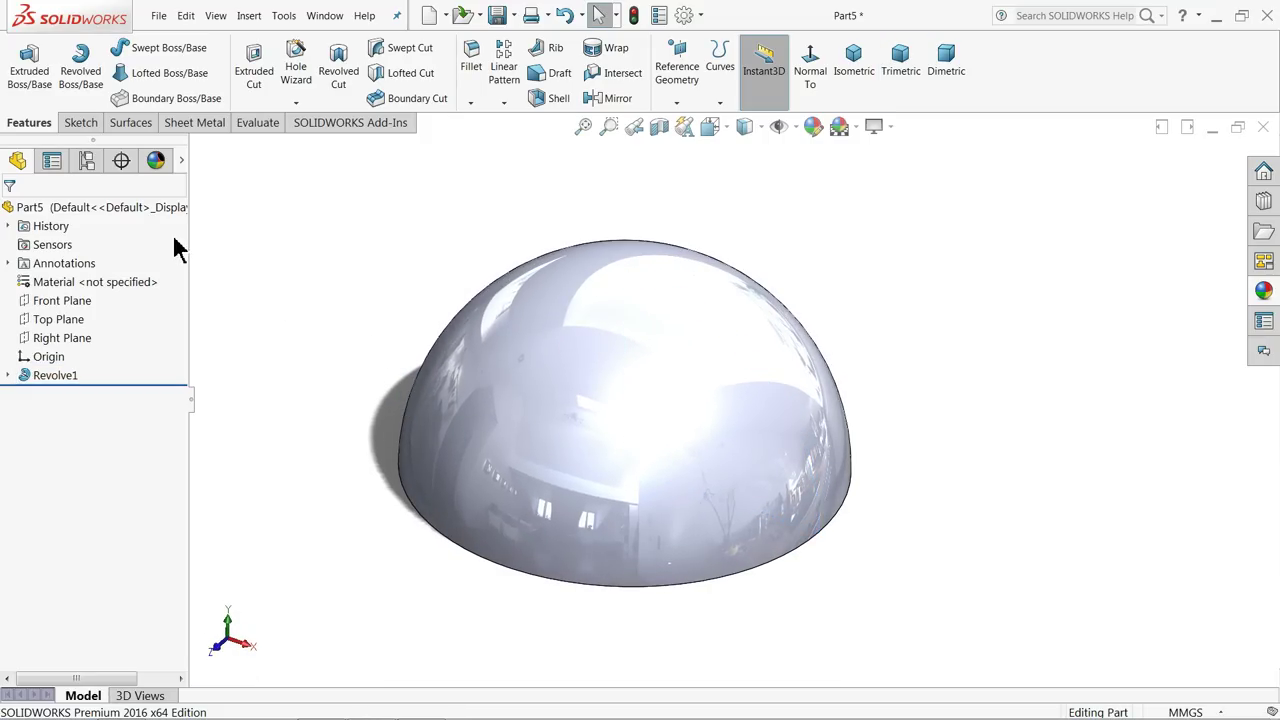
Step: Apply the high-gloss blue polished ABS plastic appearance to the dome
{"action": "left_click", "coordinate": [1260, 293]}
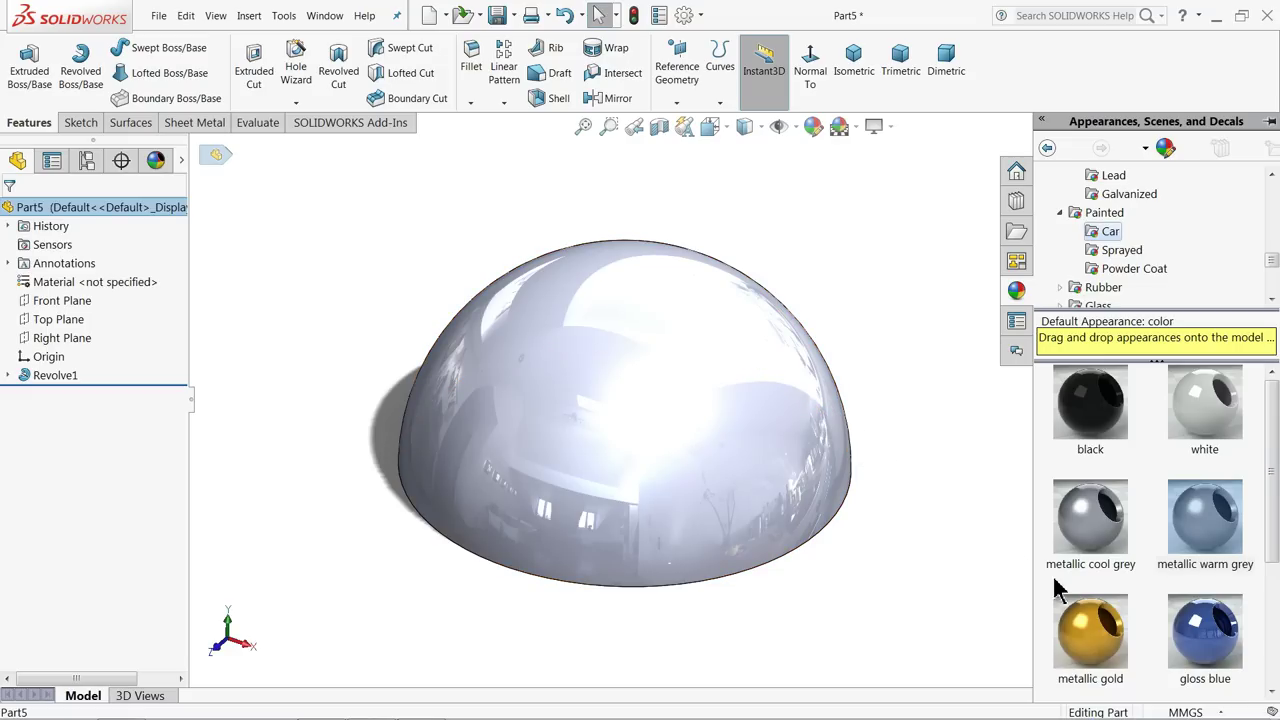
{"action": "scroll", "coordinate": [1105, 215], "scroll_direction": "up", "scroll_amount": 8}
{"action": "left_click", "coordinate": [1126, 214]}
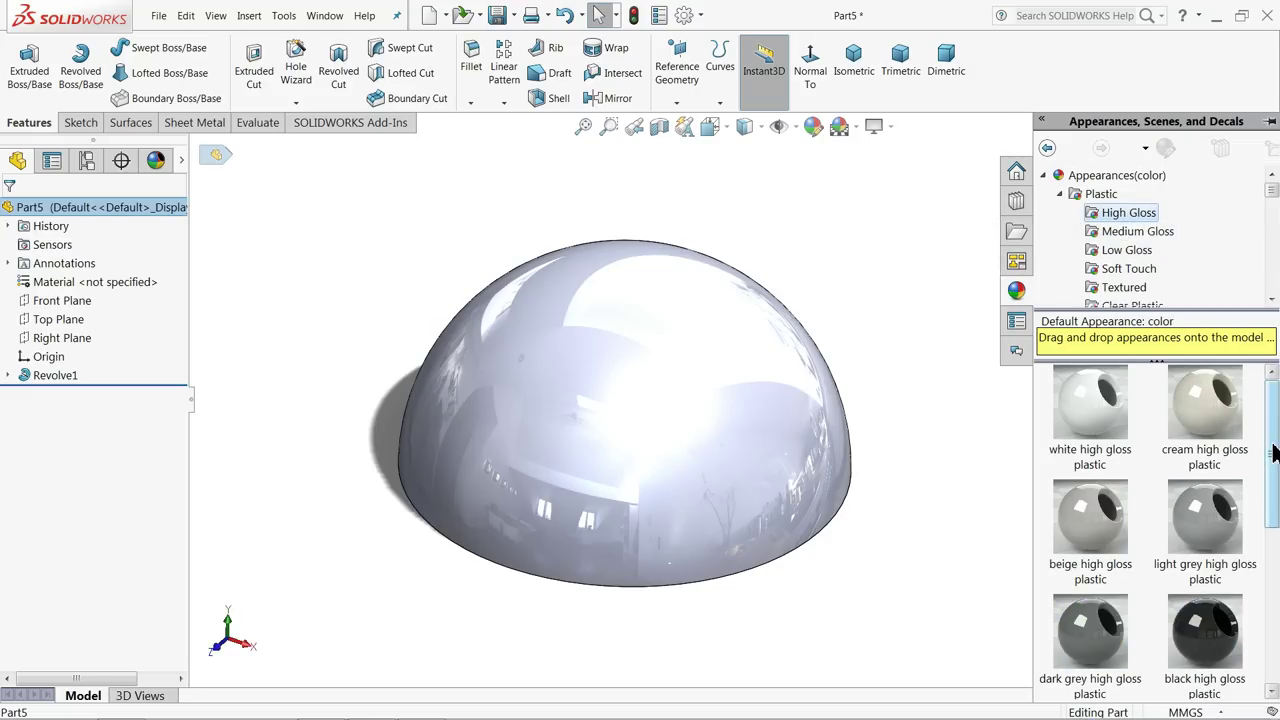
{"action": "left_click_drag", "start_coordinate": [1273, 470], "coordinate": [1273, 602]}
{"action": "double_click", "coordinate": [1075, 645]}
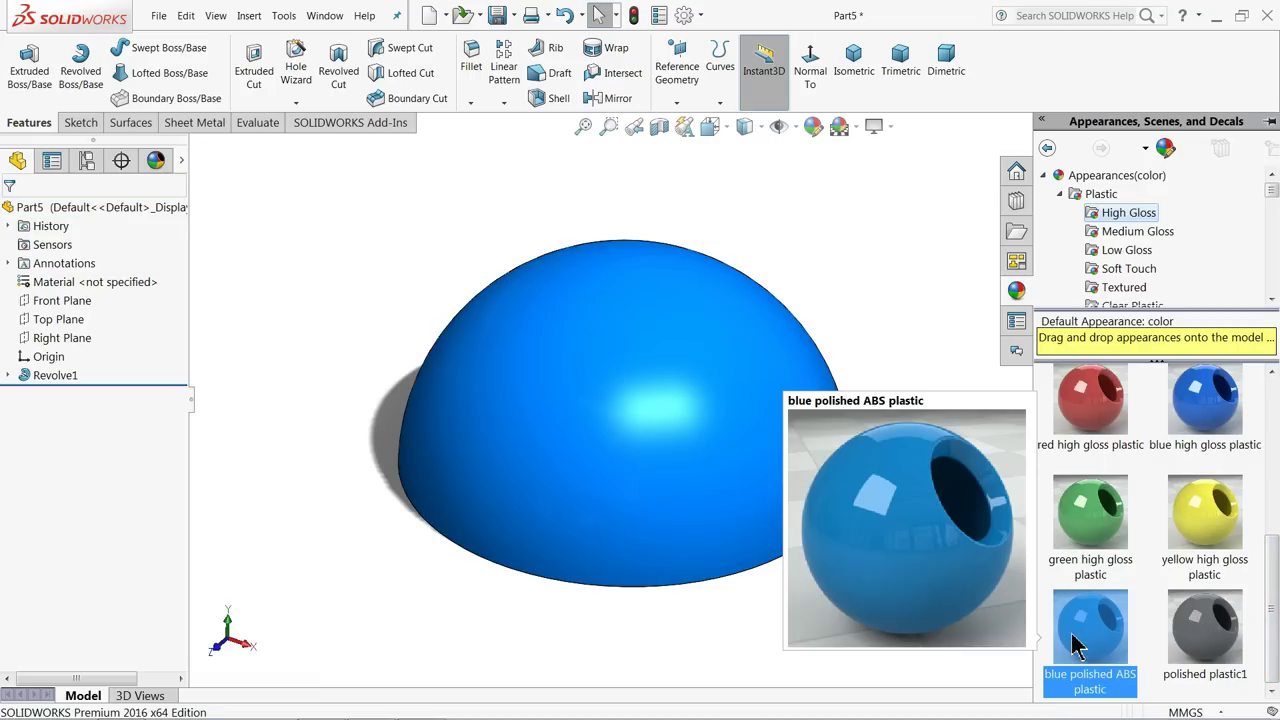
{"action": "scroll", "coordinate": [670, 480], "scroll_direction": "down", "scroll_amount": 2}
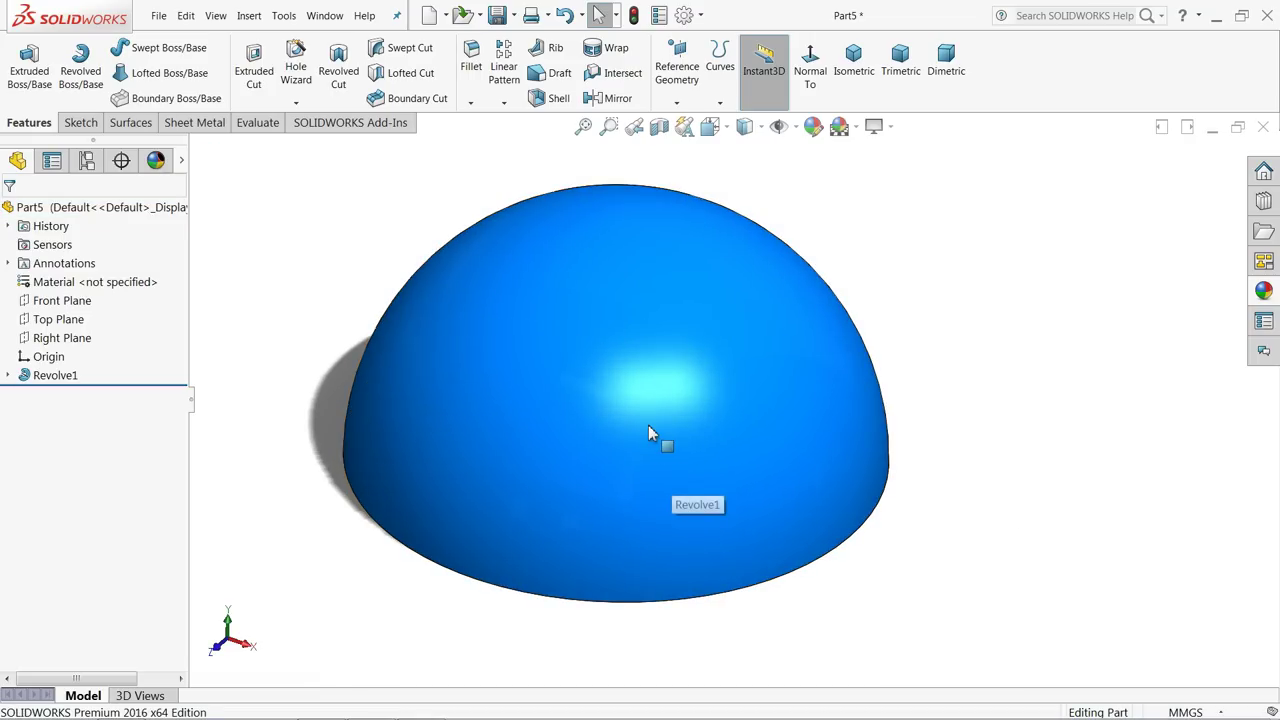
{"action": "mouse_move", "coordinate": [651, 437]}
{"action": "middle_mouse_down"}
{"action": "mouse_move", "coordinate": [657, 323]}
{"action": "mouse_move", "coordinate": [640, 417]}
{"action": "mouse_move", "coordinate": [650, 424]}
{"action": "middle_mouse_up"}
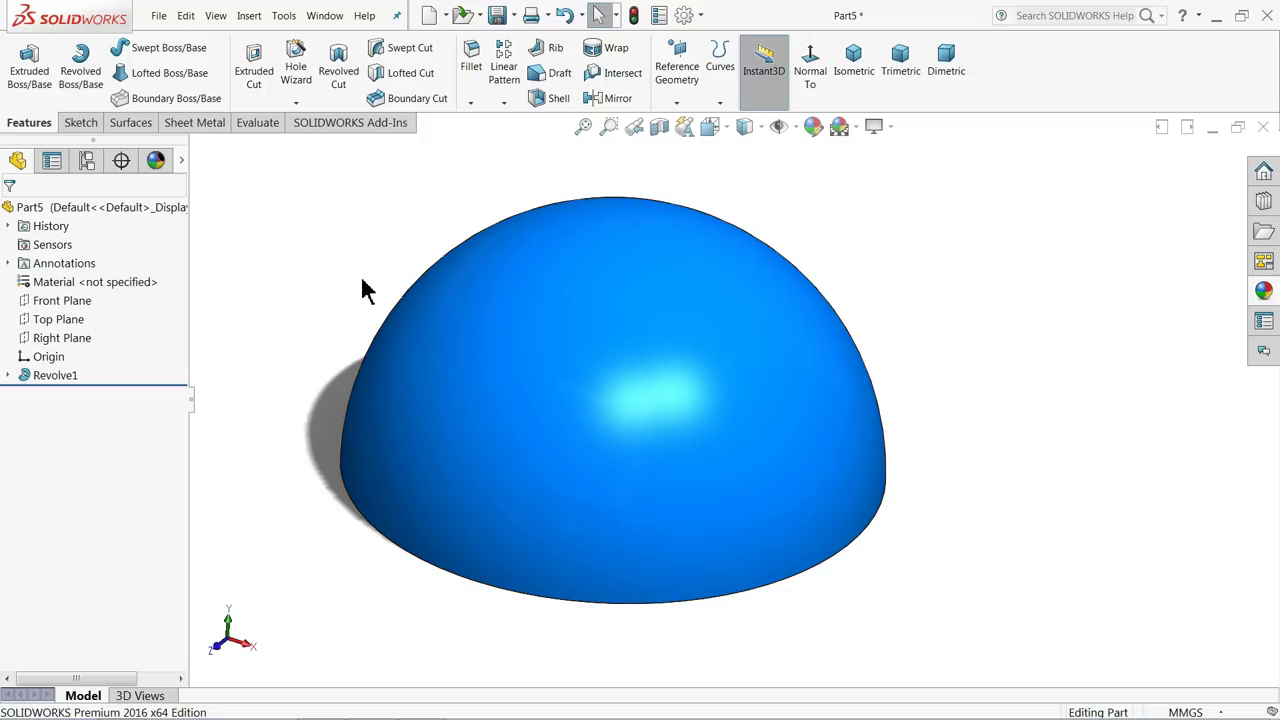
Step: Start a new Front Plane sketch with a vertical centerline from the origin to the dome top
{"action": "left_click", "coordinate": [28, 305]}
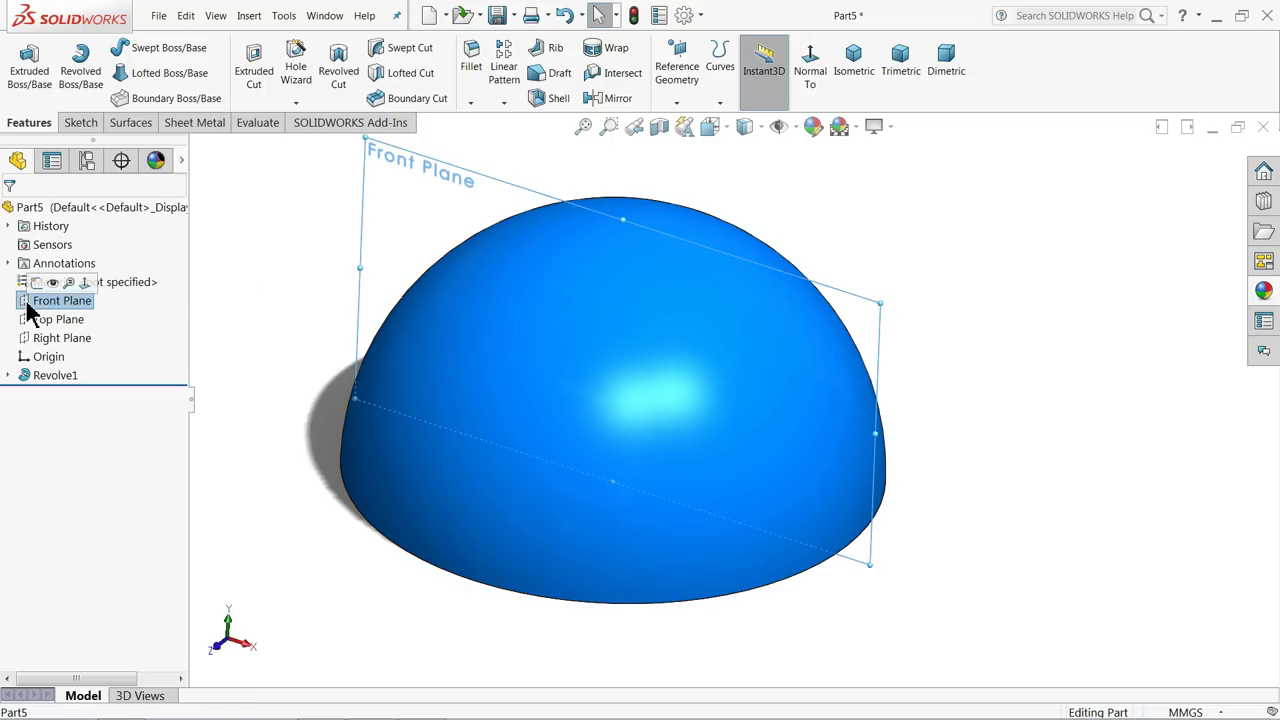
{"action": "left_click", "coordinate": [30, 281]}
{"action": "left_click", "coordinate": [737, 78]}
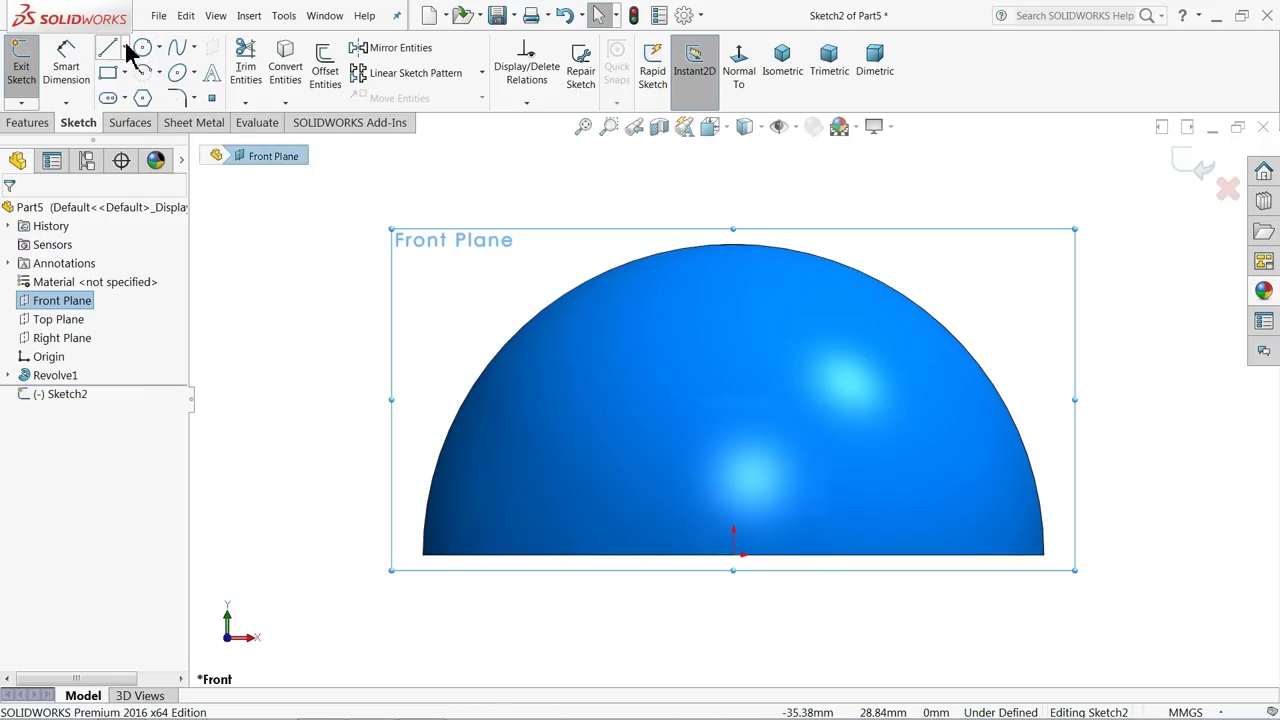
{"action": "left_click", "coordinate": [125, 47]}
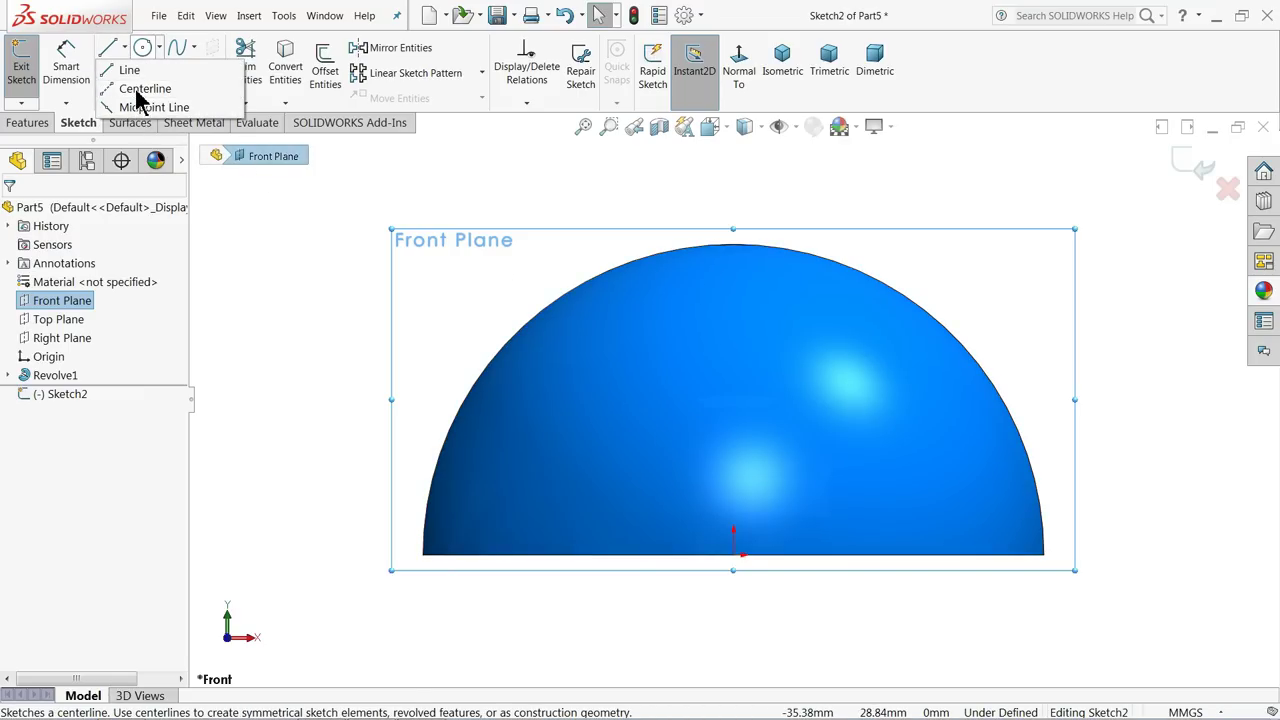
{"action": "left_click", "coordinate": [140, 89]}
{"action": "left_click", "coordinate": [734, 556]}
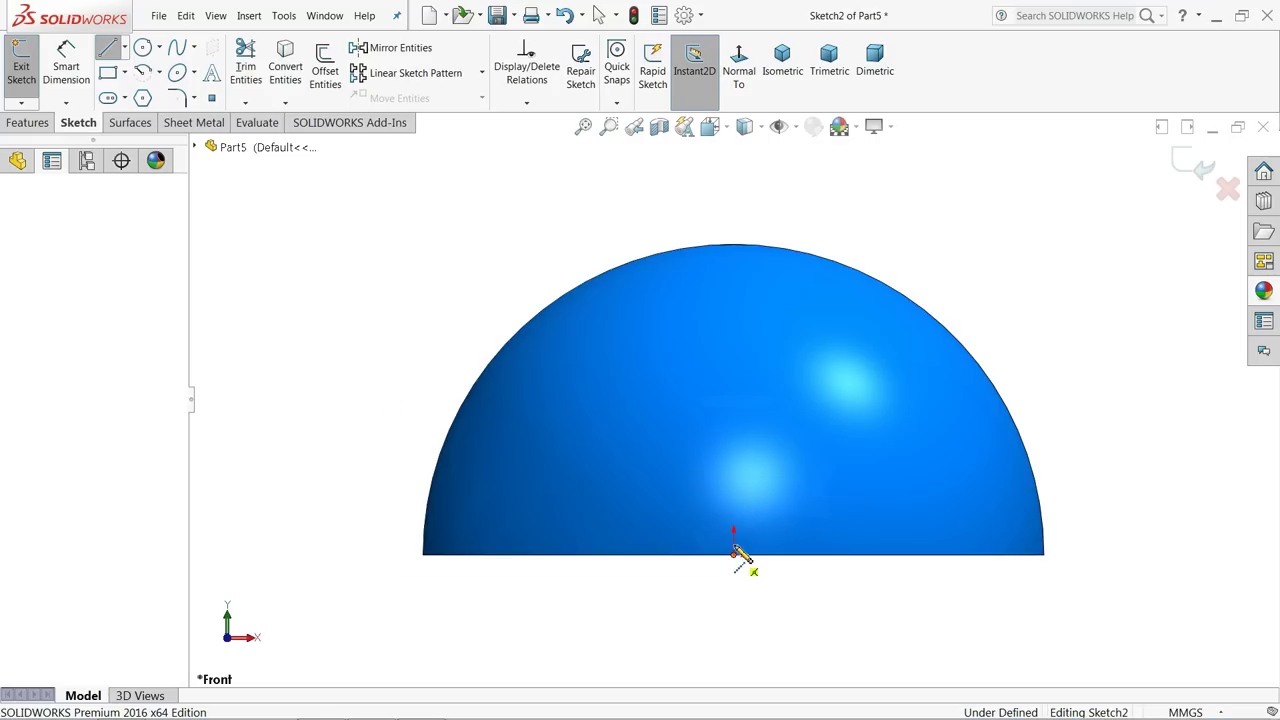
{"action": "left_click", "coordinate": [733, 244]}
{"action": "right_click", "coordinate": [672, 208]}
{"action": "left_click", "coordinate": [706, 220]}
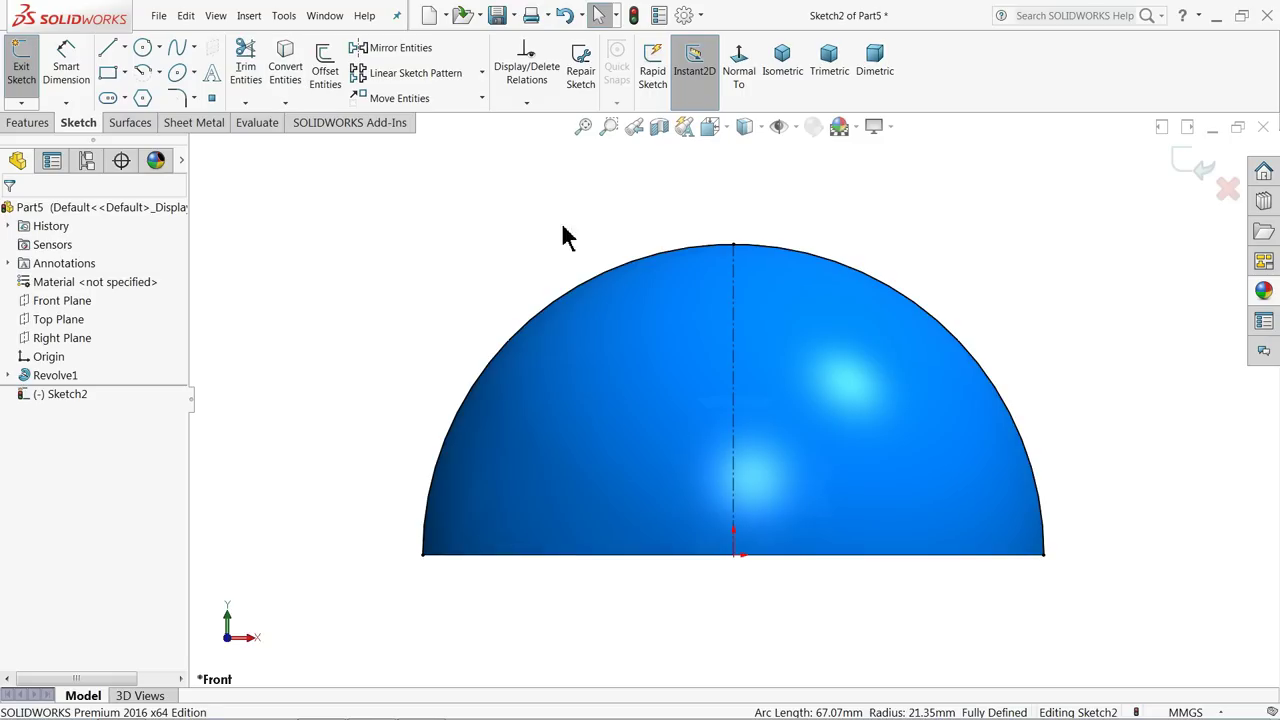
Step: Draw a short vertical line down from the dome top and an arc ending on the outline
{"action": "left_click", "coordinate": [113, 57]}
{"action": "scroll", "coordinate": [737, 300], "scroll_direction": "down", "scroll_amount": 5}
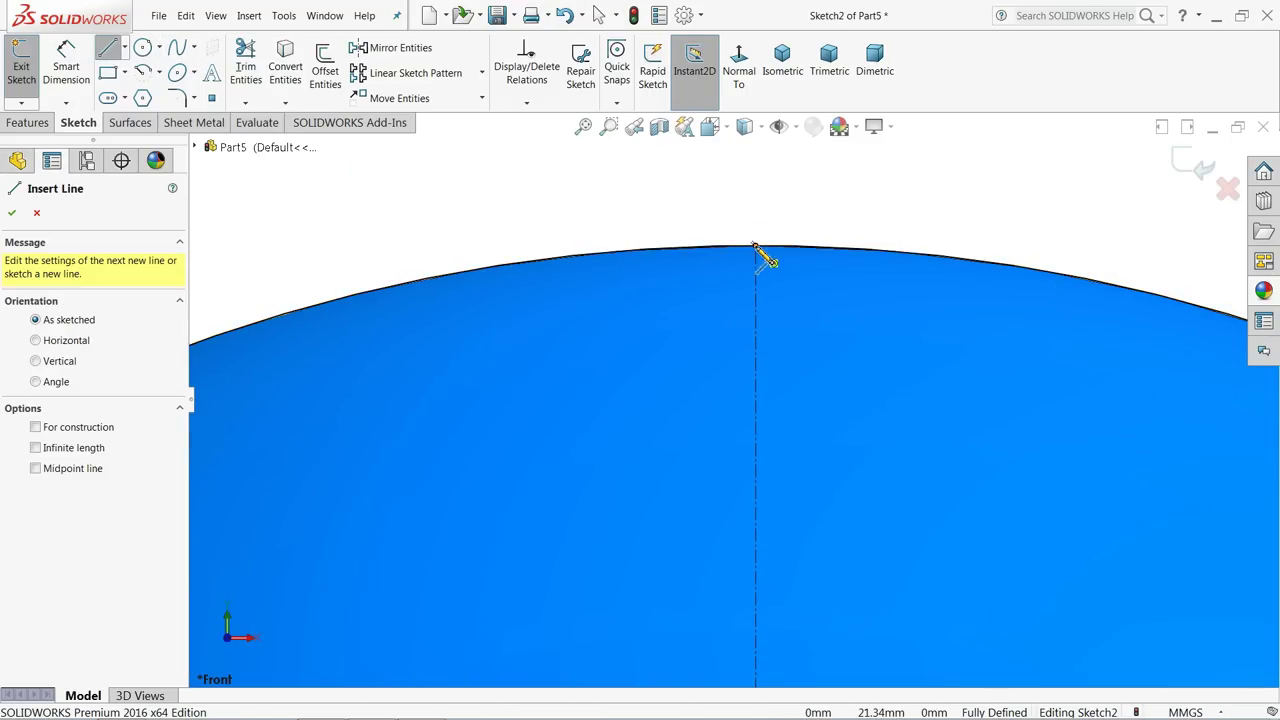
{"action": "left_click", "coordinate": [755, 245]}
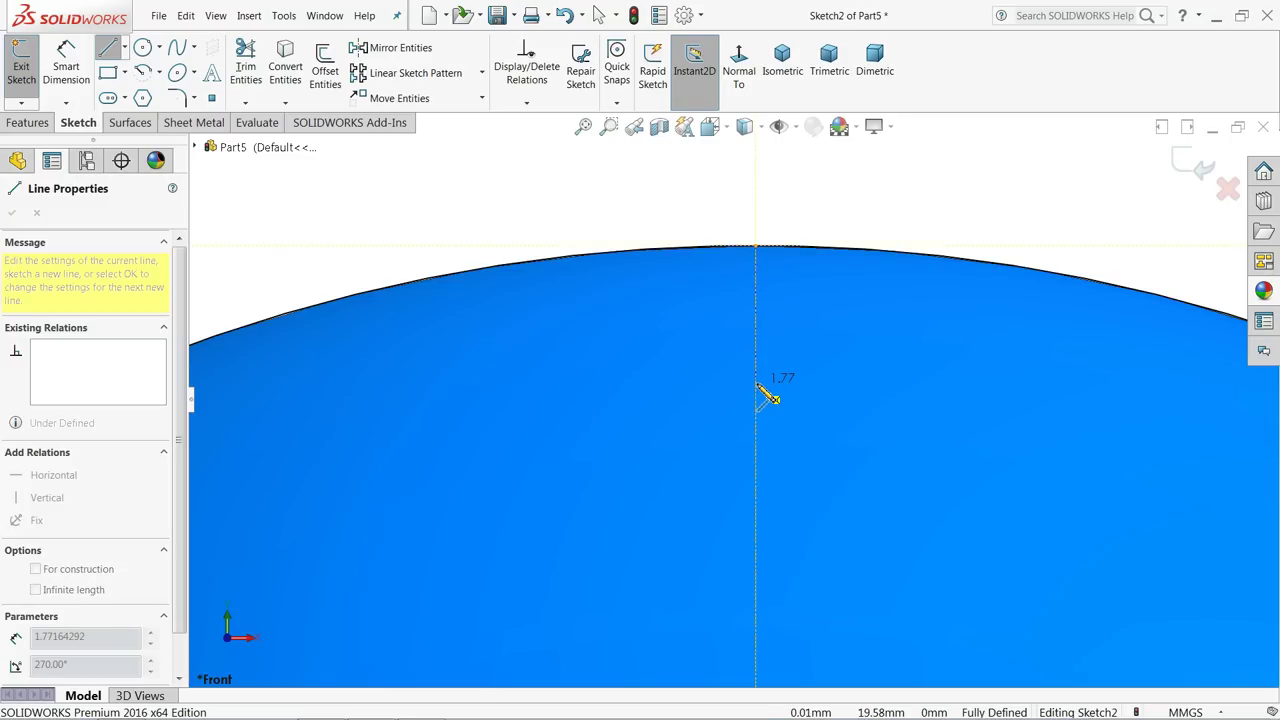
{"action": "left_click", "coordinate": [755, 384]}
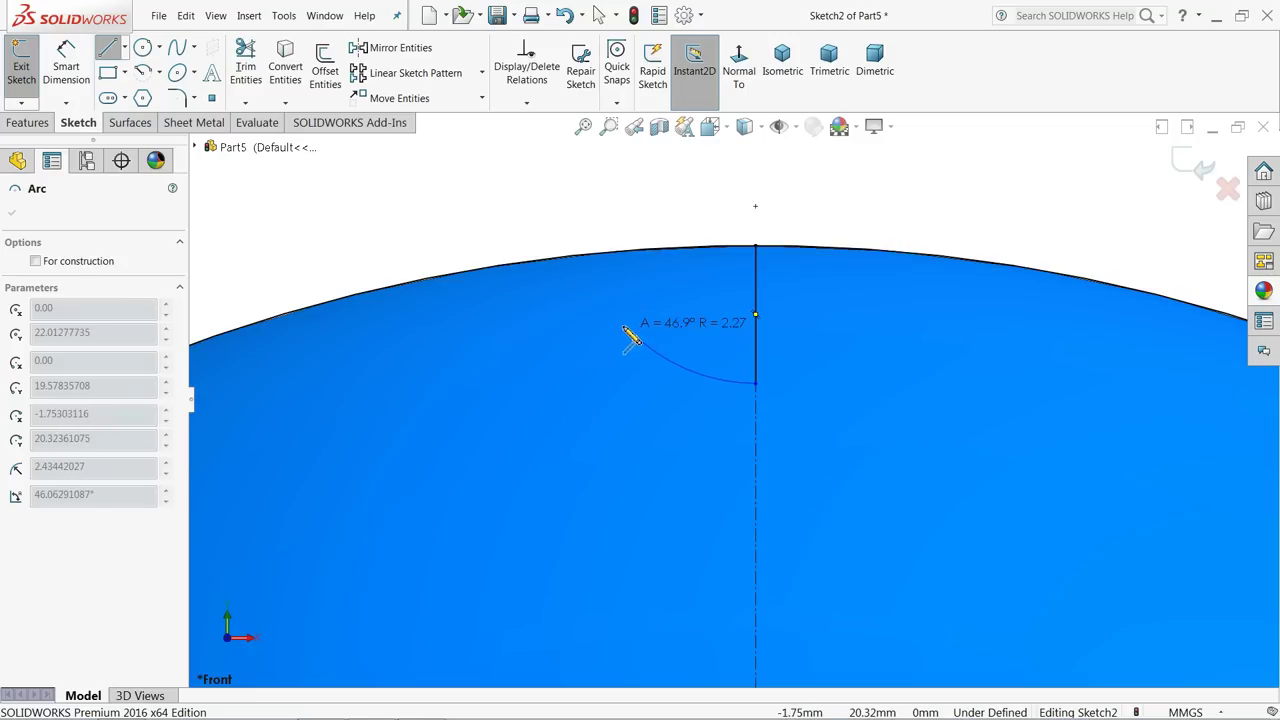
{"action": "left_click", "coordinate": [530, 265]}
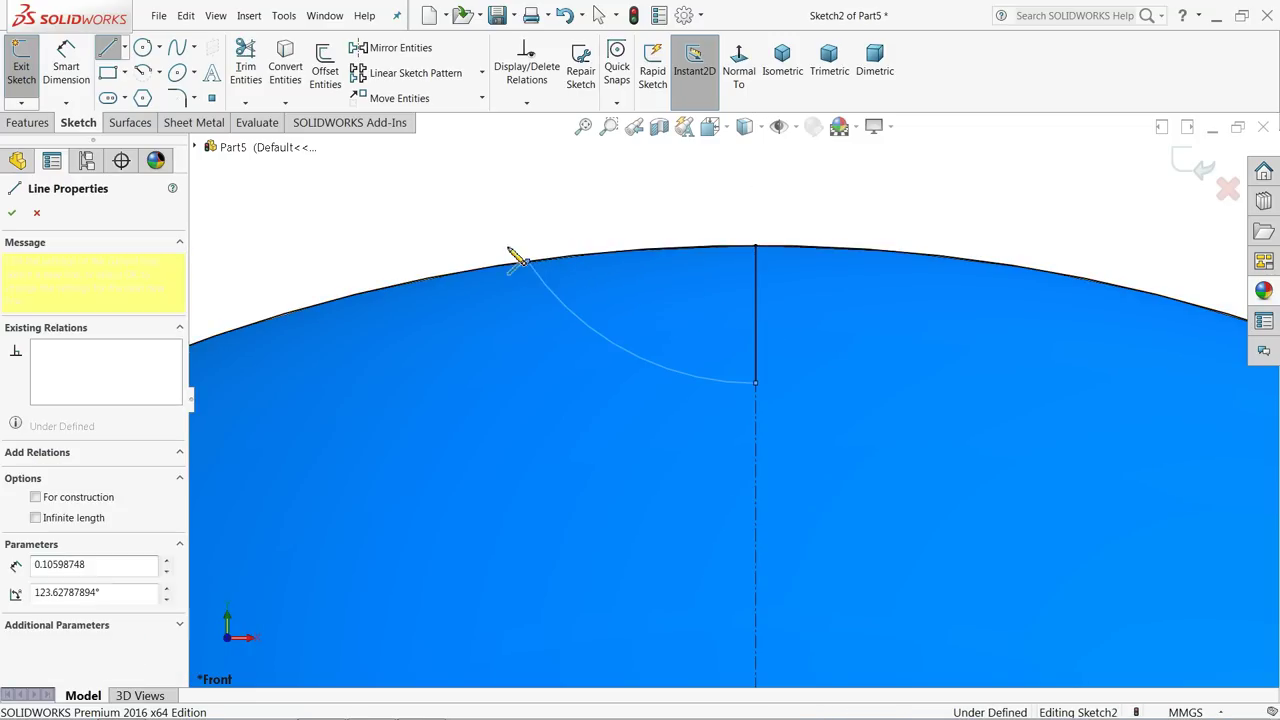
{"action": "right_click", "coordinate": [490, 224]}
{"action": "left_click", "coordinate": [525, 231]}
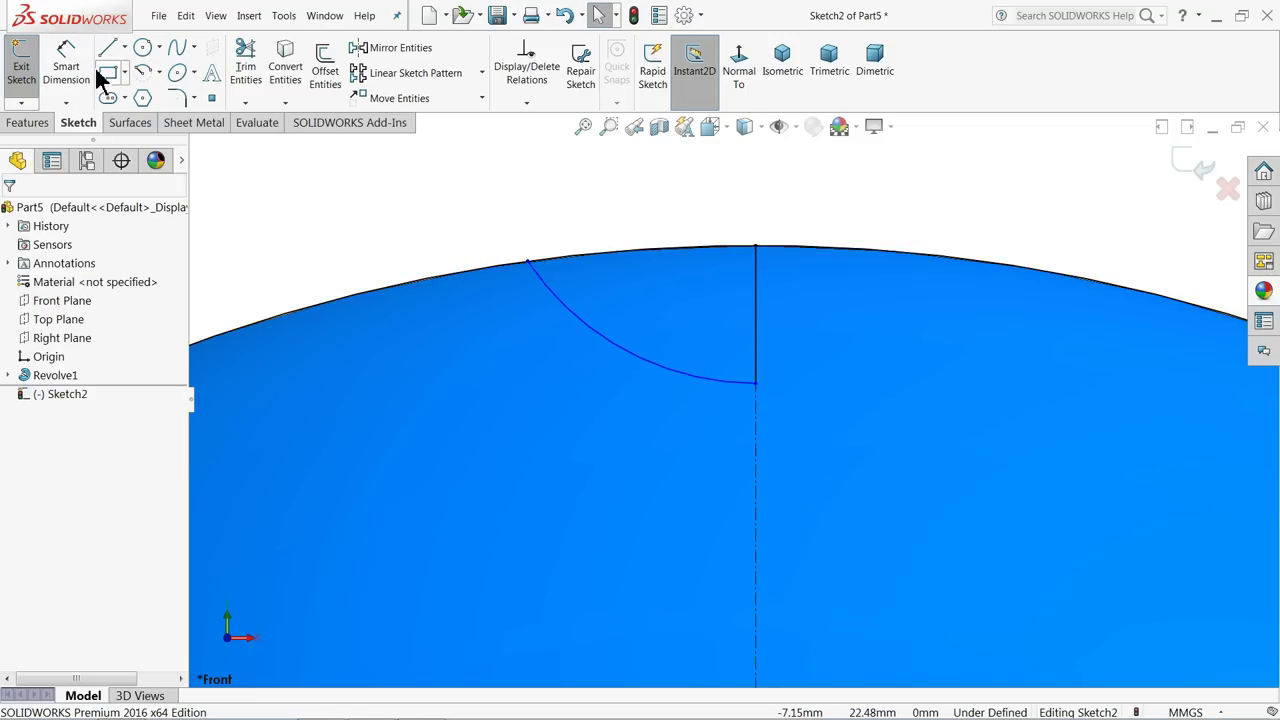
Step: Add a short horizontal centerline from the arc's lower end
{"action": "left_click", "coordinate": [124, 47]}
{"action": "left_click", "coordinate": [140, 88]}
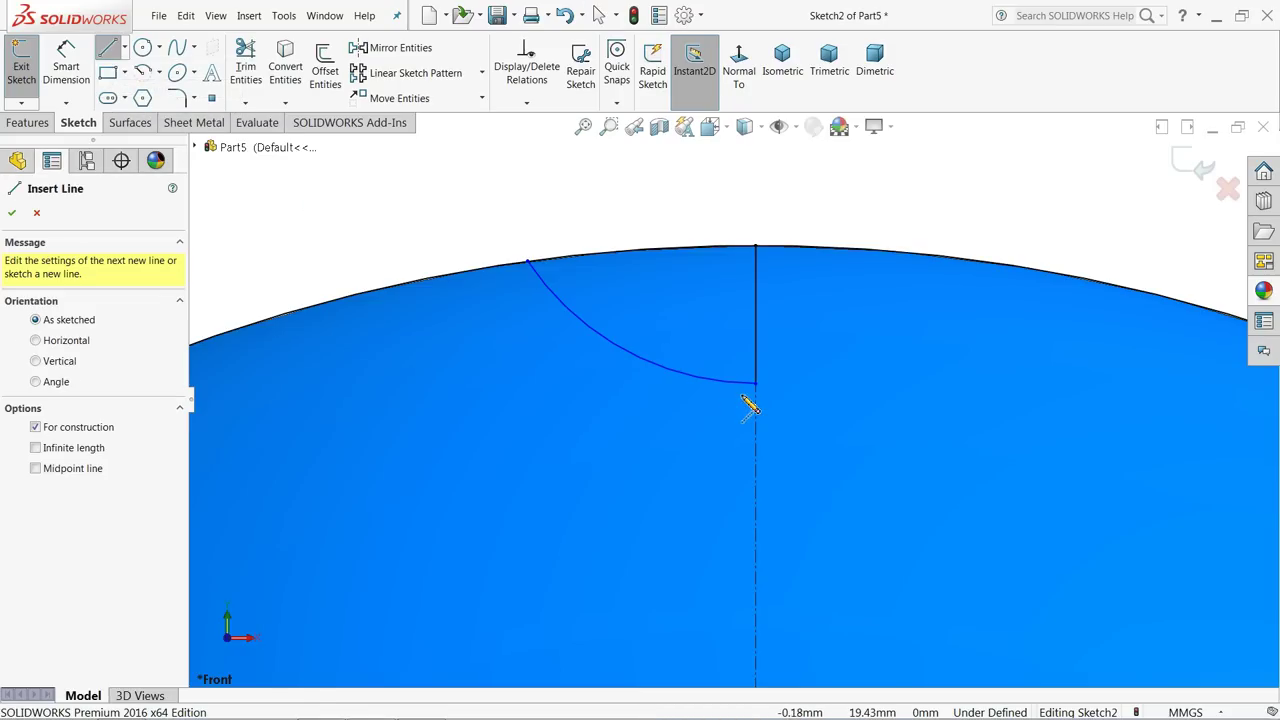
{"action": "left_click", "coordinate": [757, 384]}
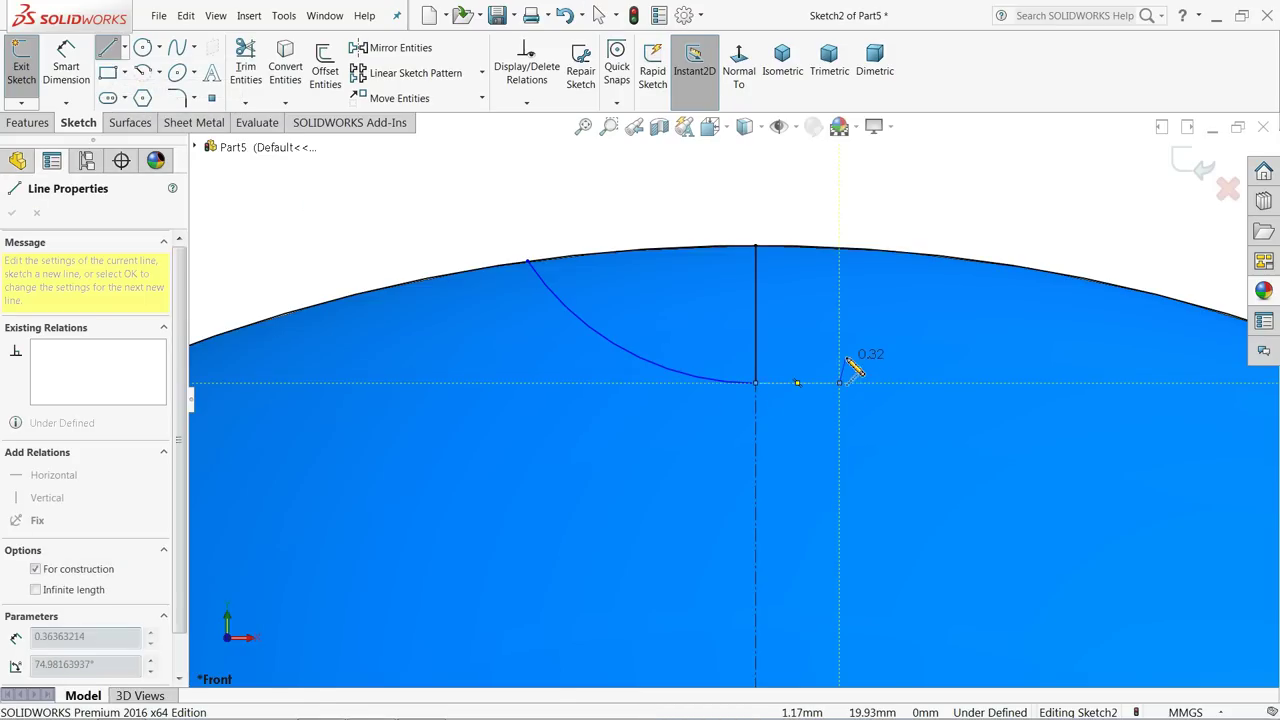
{"action": "right_click", "coordinate": [850, 362]}
{"action": "left_click", "coordinate": [893, 366]}
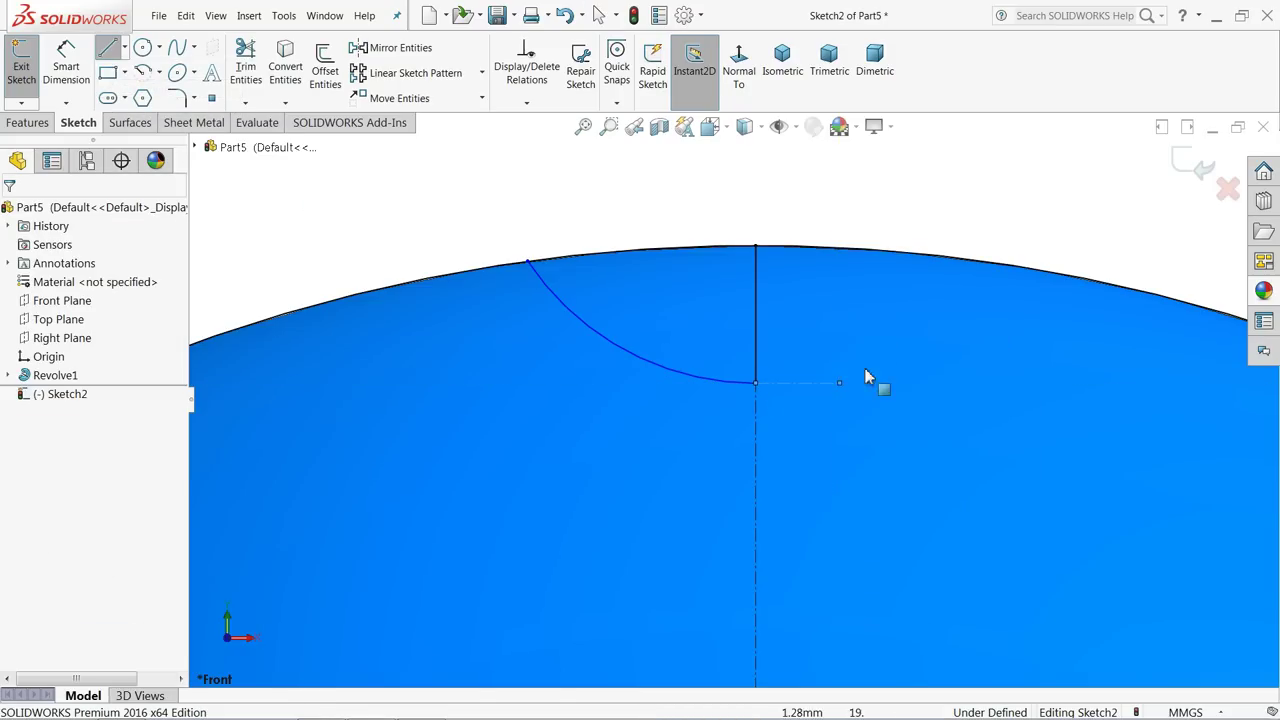
{"action": "left_click", "coordinate": [786, 384]}
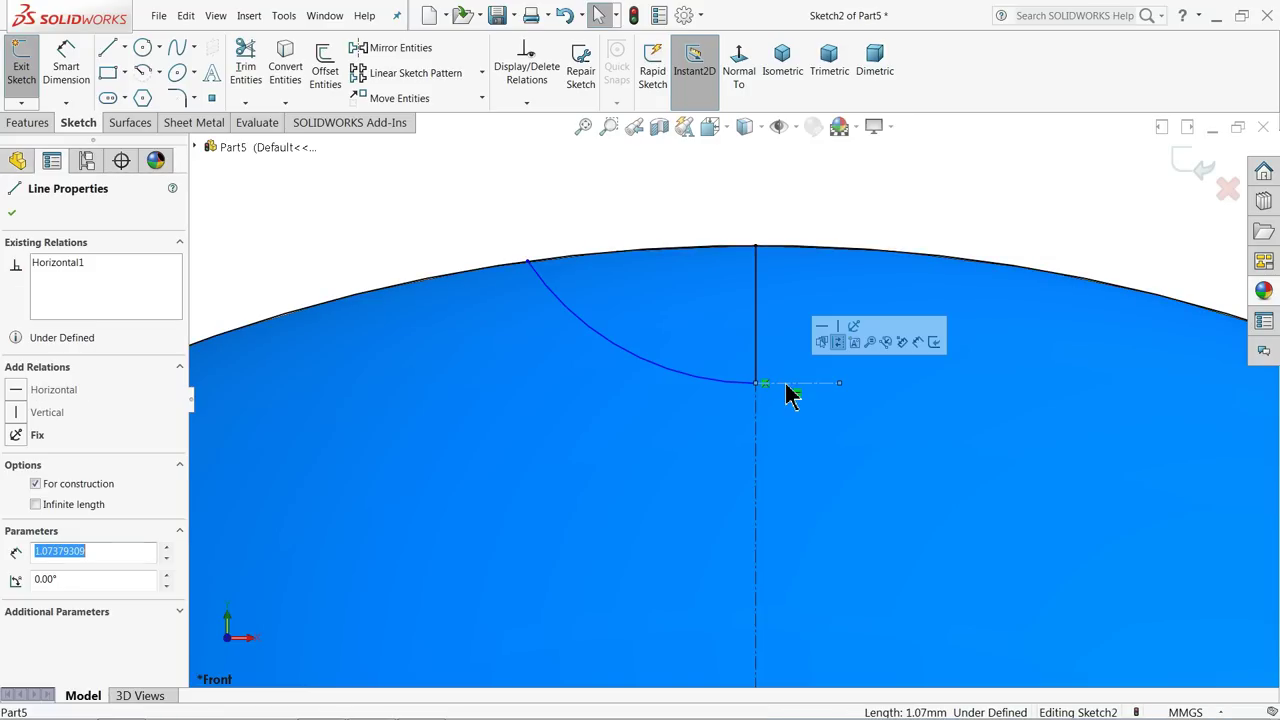
{"action": "left_click", "coordinate": [731, 390], "text": "ctrl"}
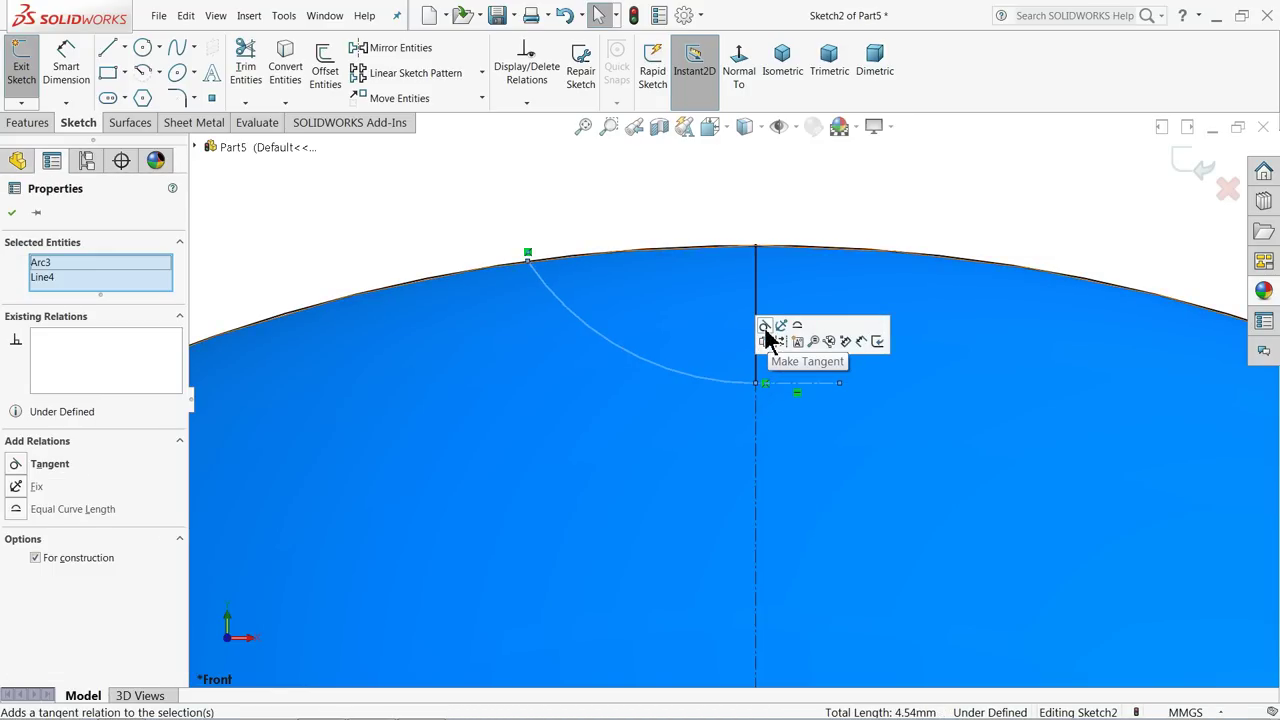
{"action": "left_click", "coordinate": [586, 209]}
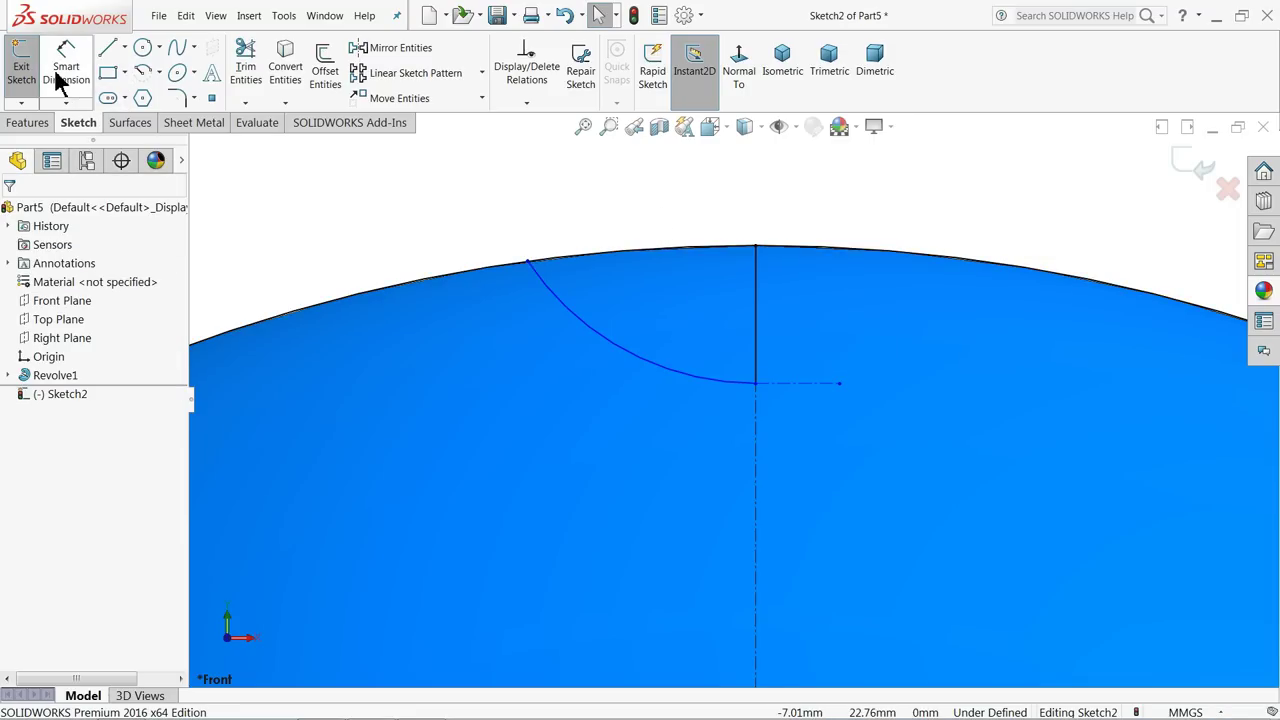
Step: Dimension the vertical line to 1 mm and the arc endpoint's horizontal distance to 2.25 mm
{"action": "left_click", "coordinate": [85, 85]}
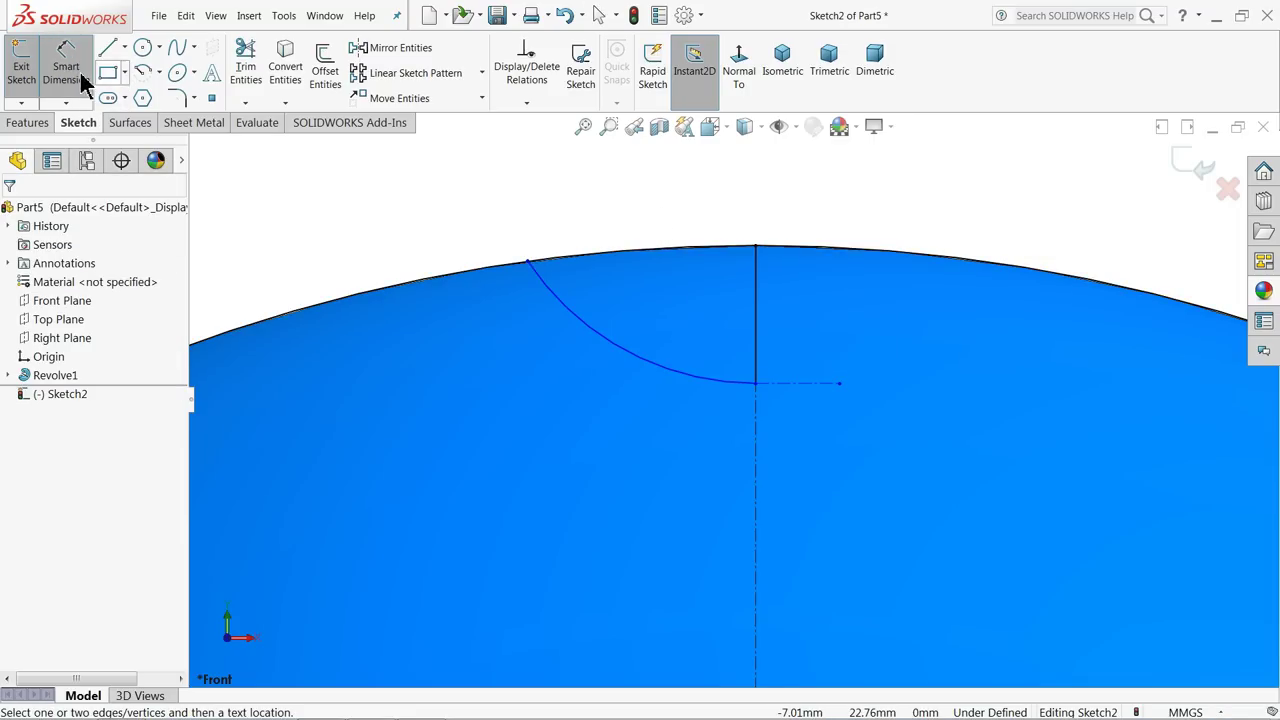
{"action": "left_click", "coordinate": [755, 325]}
{"action": "left_click", "coordinate": [785, 325]}
{"action": "type", "text": "1"}
{"action": "left_click", "coordinate": [706, 323]}
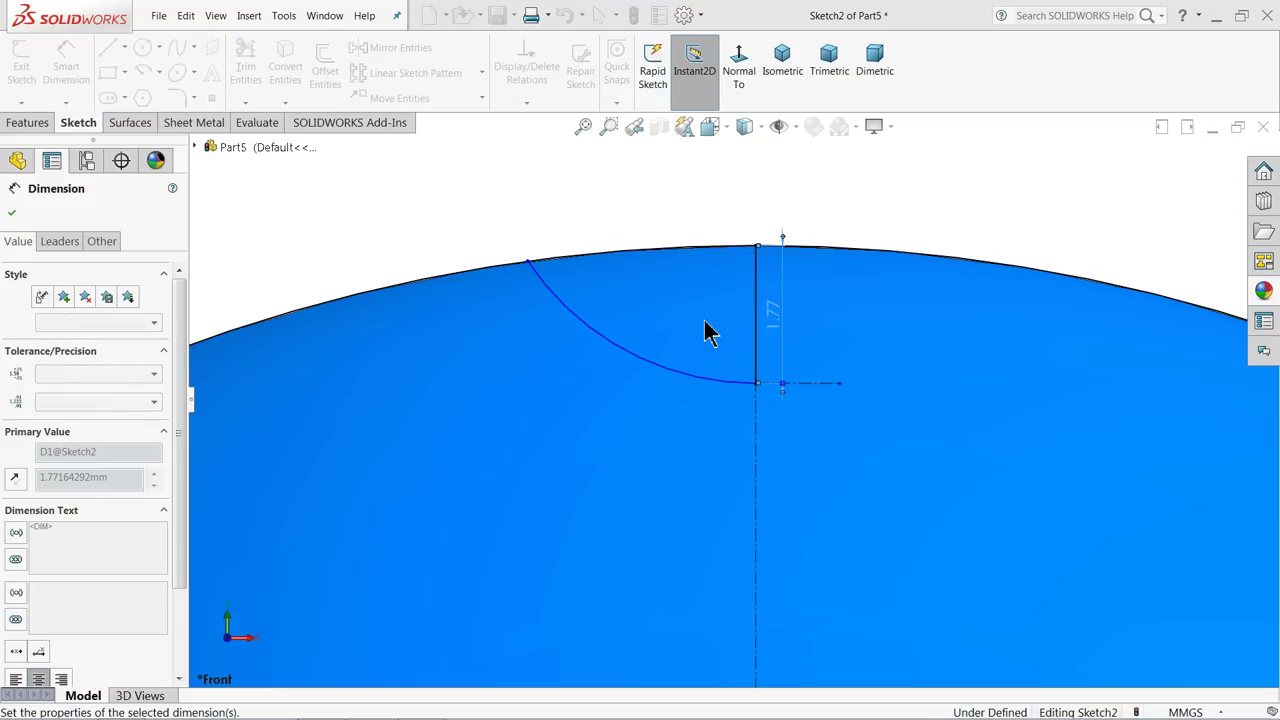
{"action": "left_click", "coordinate": [578, 259]}
{"action": "left_click", "coordinate": [755, 287]}
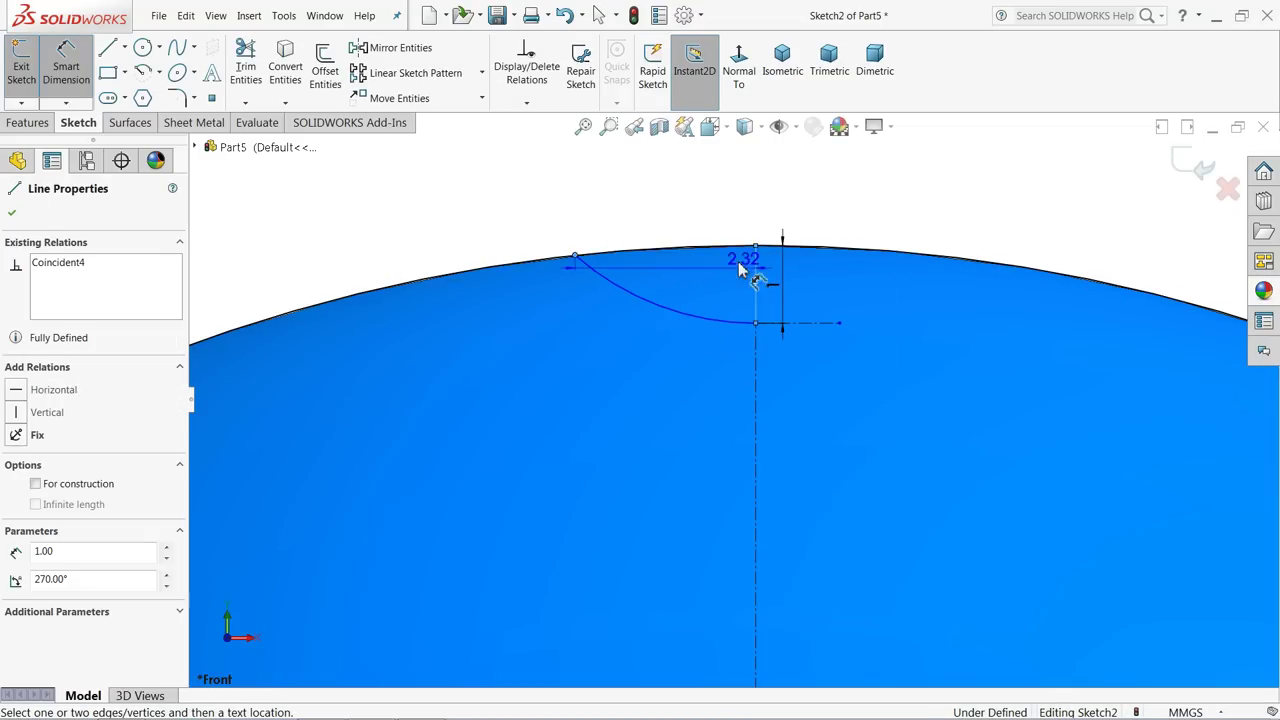
{"action": "left_click", "coordinate": [675, 198]}
{"action": "type", "text": "2.25"}
{"action": "left_click", "coordinate": [593, 199]}
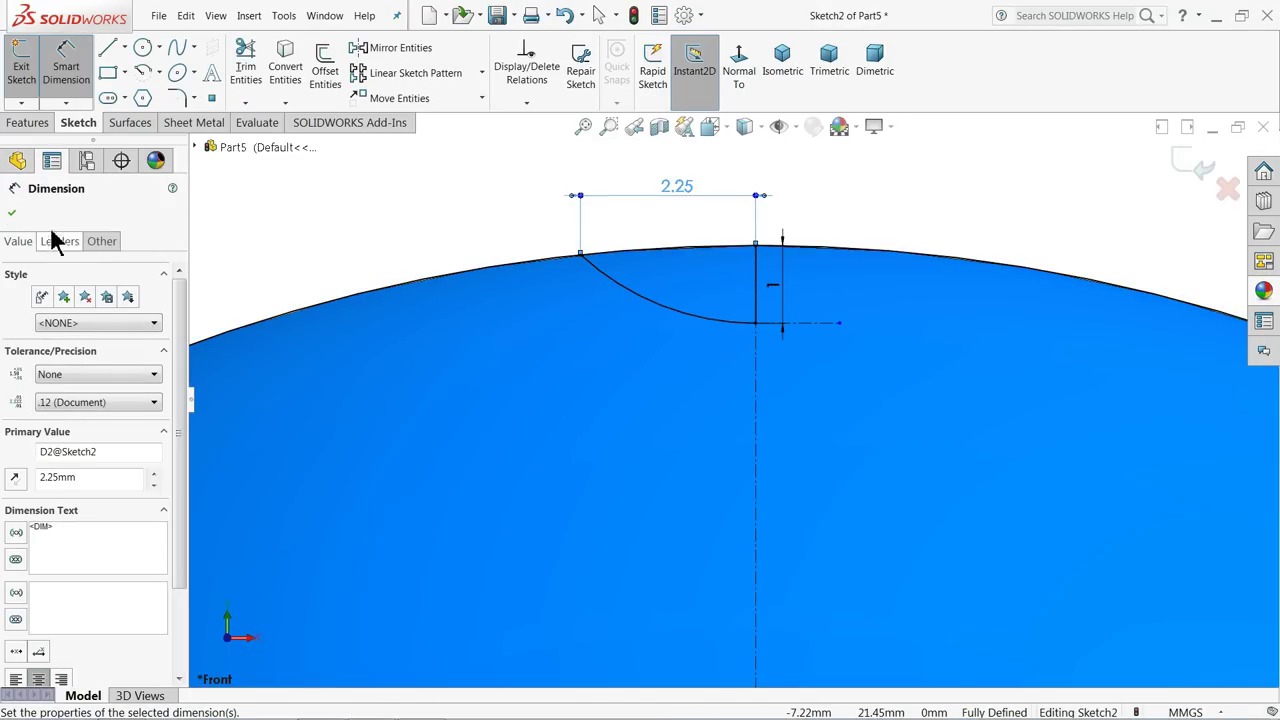
{"action": "left_click", "coordinate": [12, 212]}
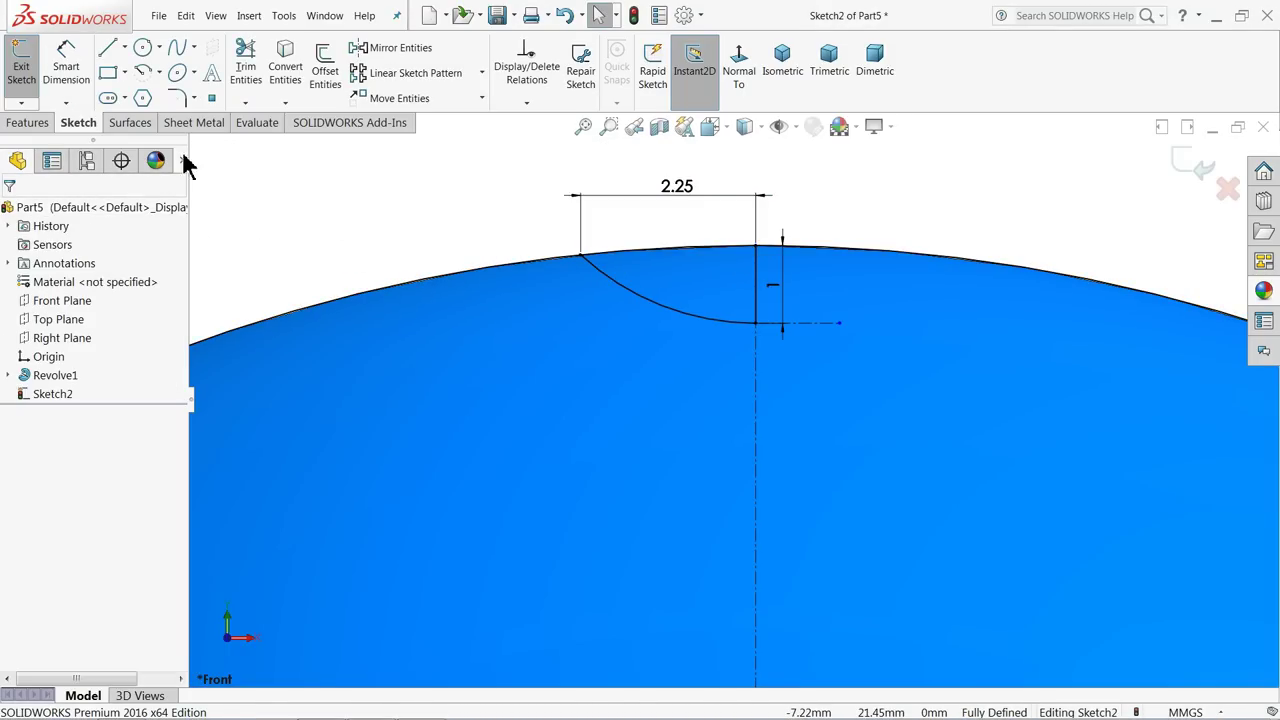
Step: Trim away the dome outline on both sides of the dimple profile
{"action": "left_click", "coordinate": [252, 88]}
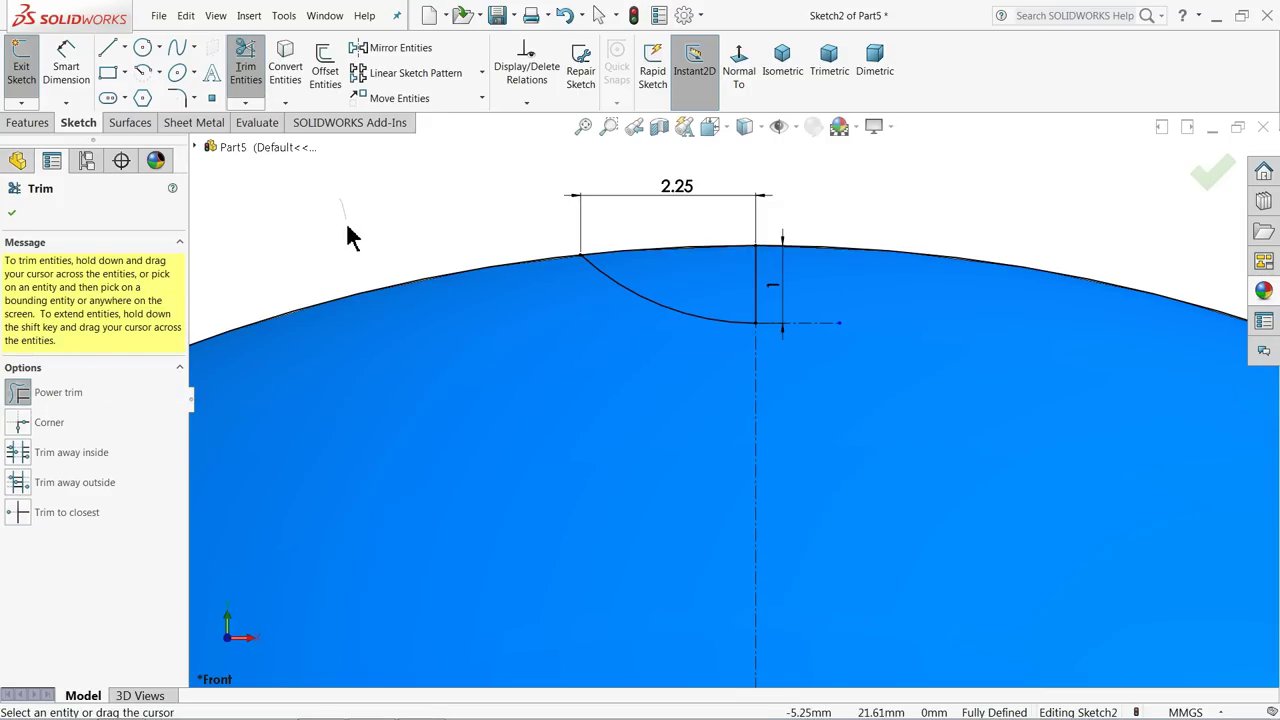
{"action": "left_click_drag", "start_coordinate": [372, 292], "coordinate": [380, 316]}
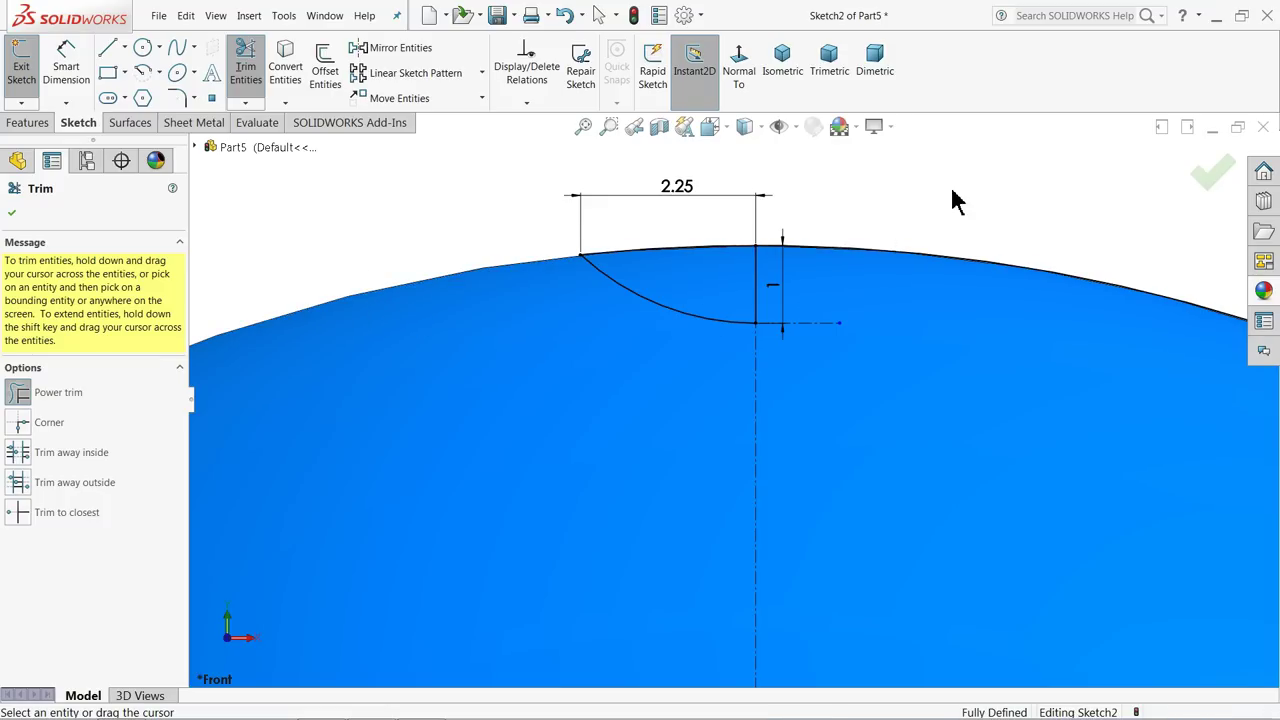
{"action": "left_click_drag", "start_coordinate": [957, 200], "coordinate": [946, 277]}
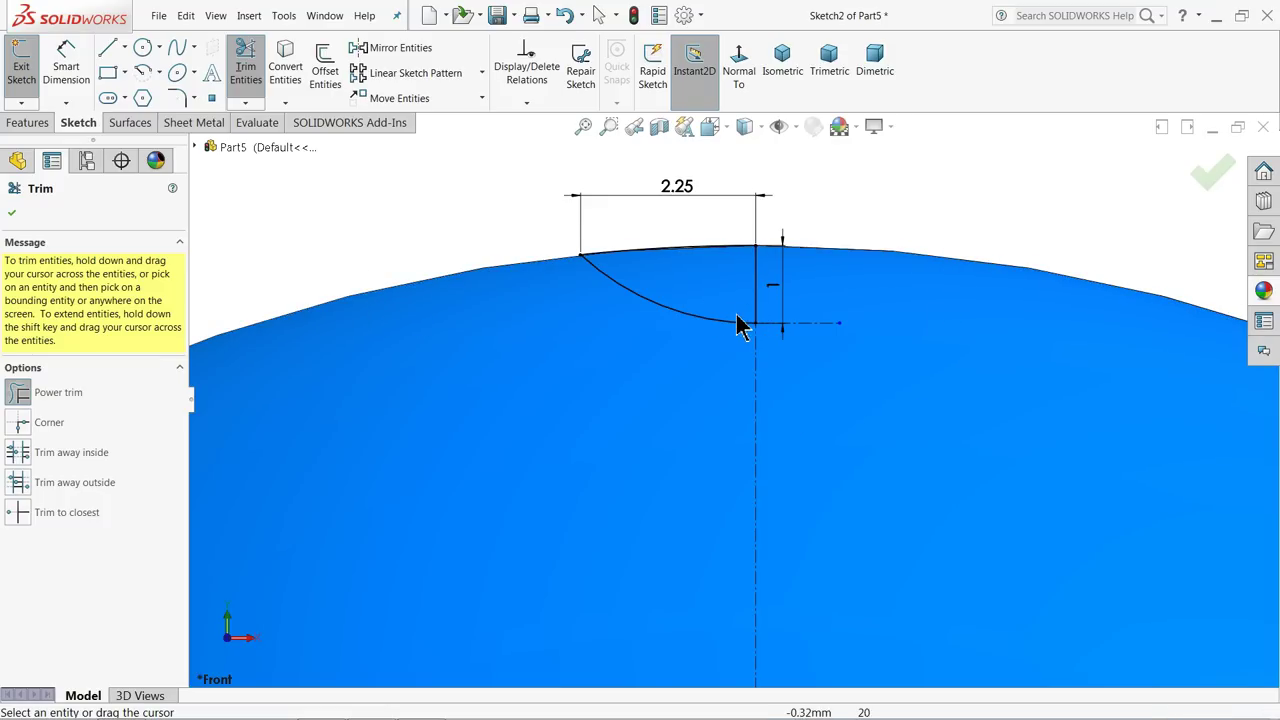
{"action": "left_click", "coordinate": [12, 218]}
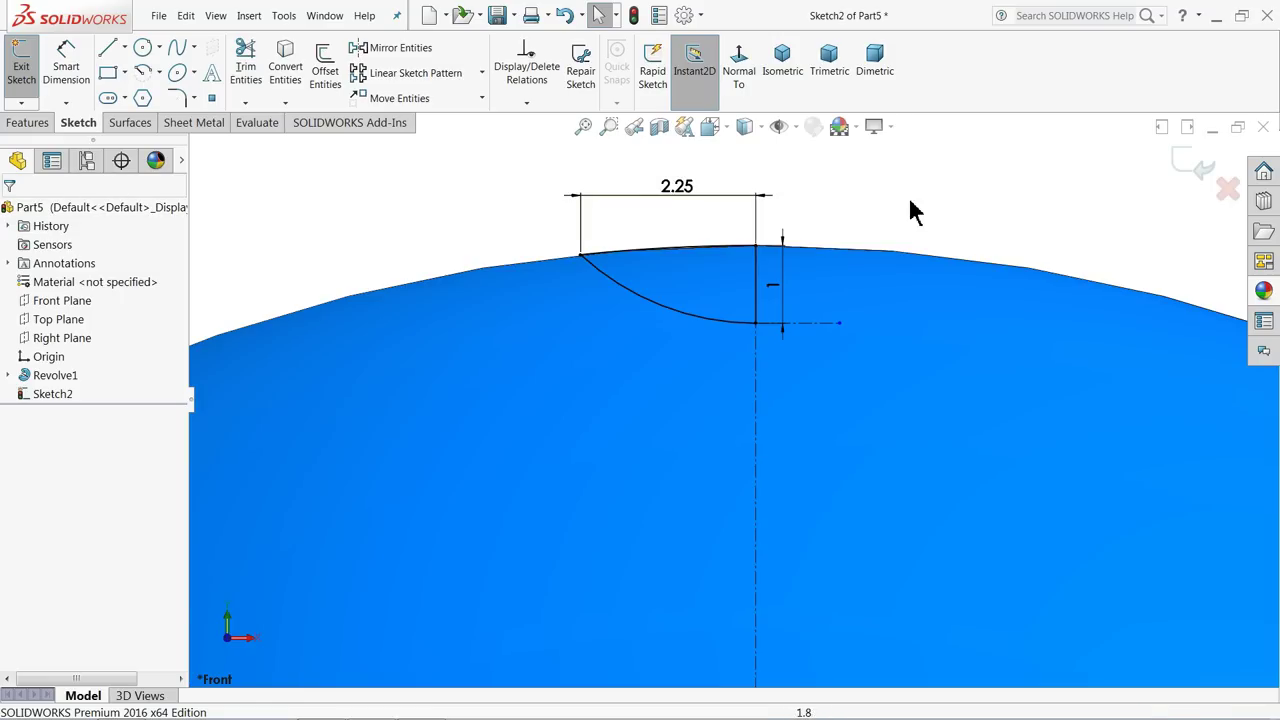
Step: Revolve-cut the dimple sketch about its vertical line to make Cut-Revolve1 at the dome top
{"action": "left_click", "coordinate": [1180, 175]}
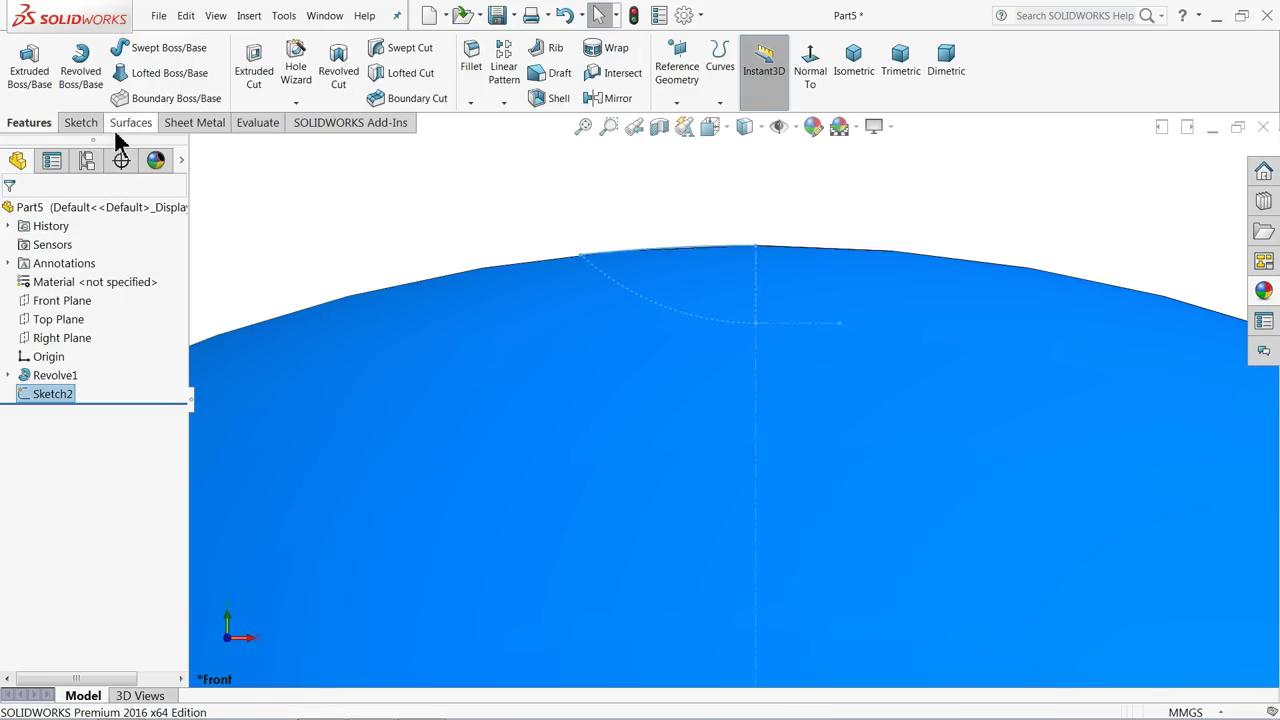
{"action": "left_click", "coordinate": [338, 92]}
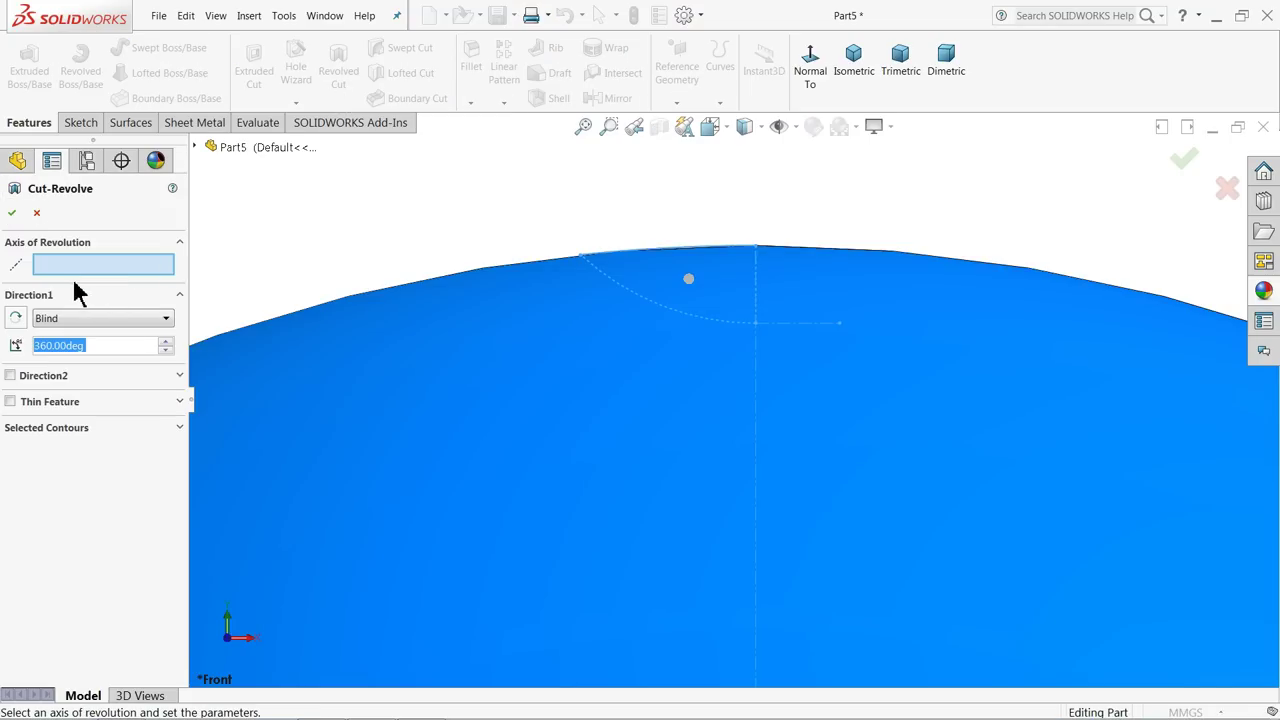
{"action": "left_click", "coordinate": [756, 285]}
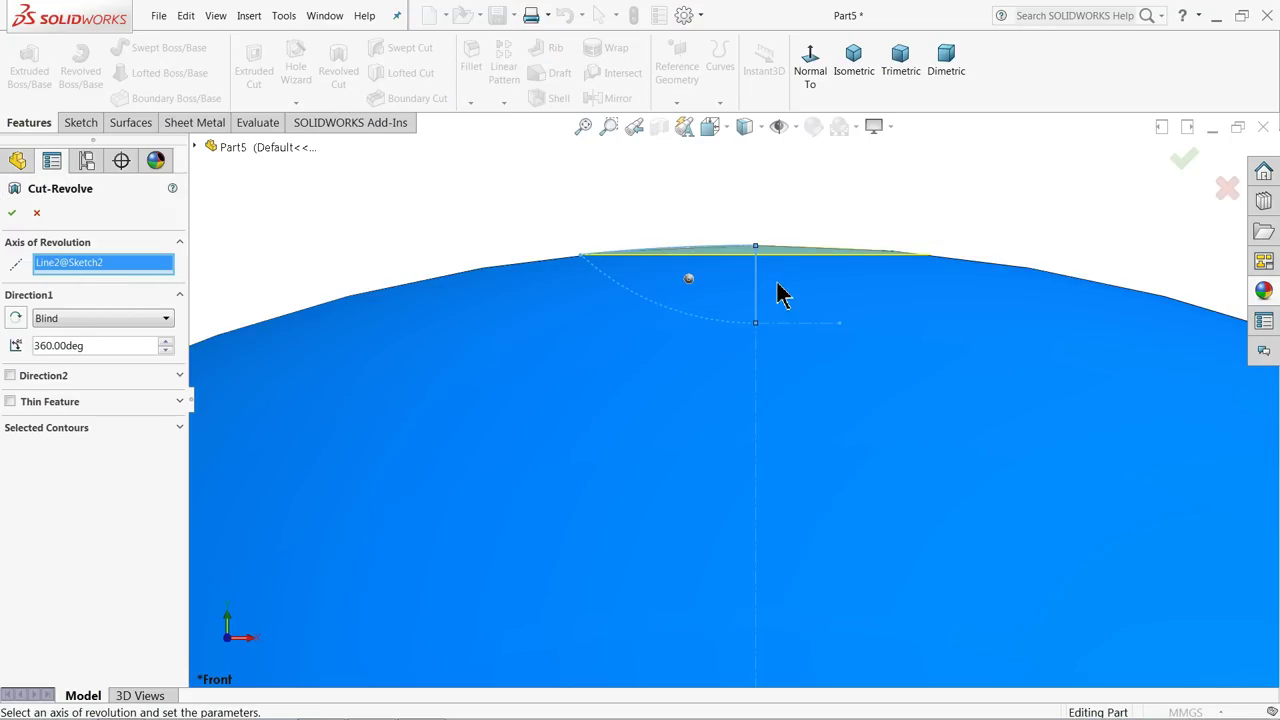
{"action": "middle_click_drag", "start_coordinate": [808, 290], "coordinate": [794, 343]}
{"action": "scroll", "coordinate": [817, 277], "scroll_direction": "up", "scroll_amount": 3}
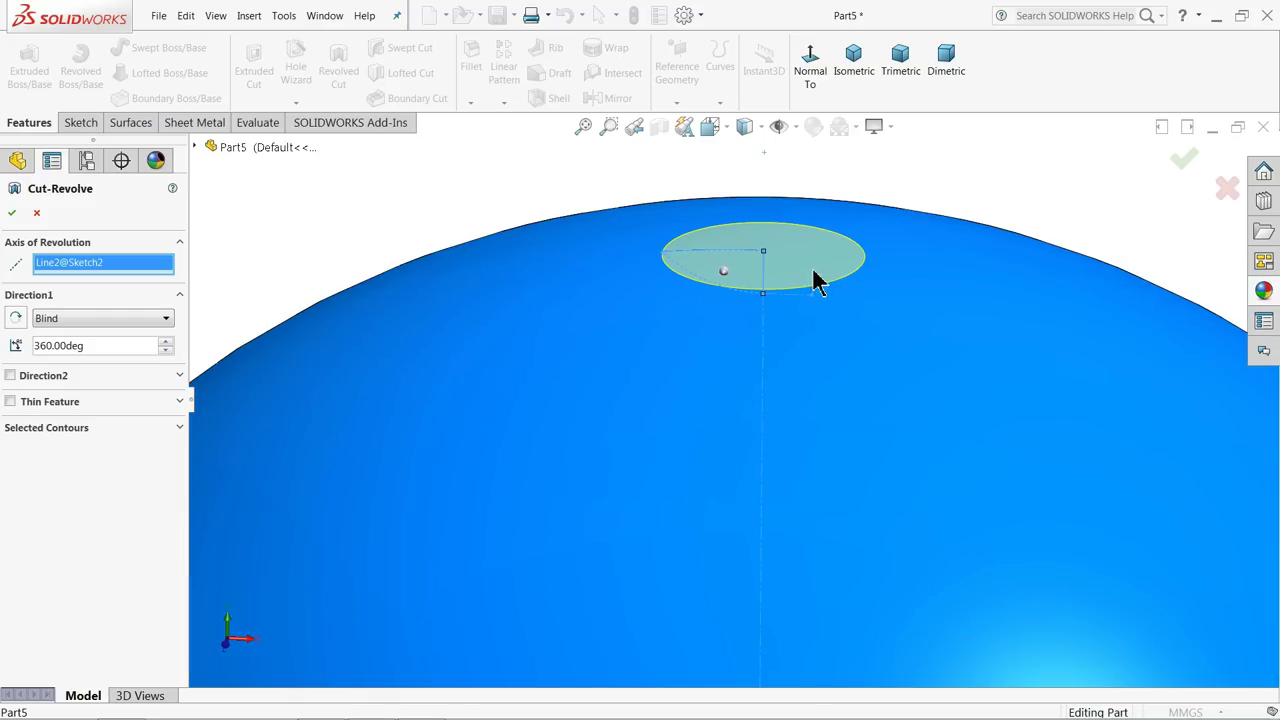
{"action": "scroll", "coordinate": [817, 277], "scroll_direction": "down", "scroll_amount": 4}
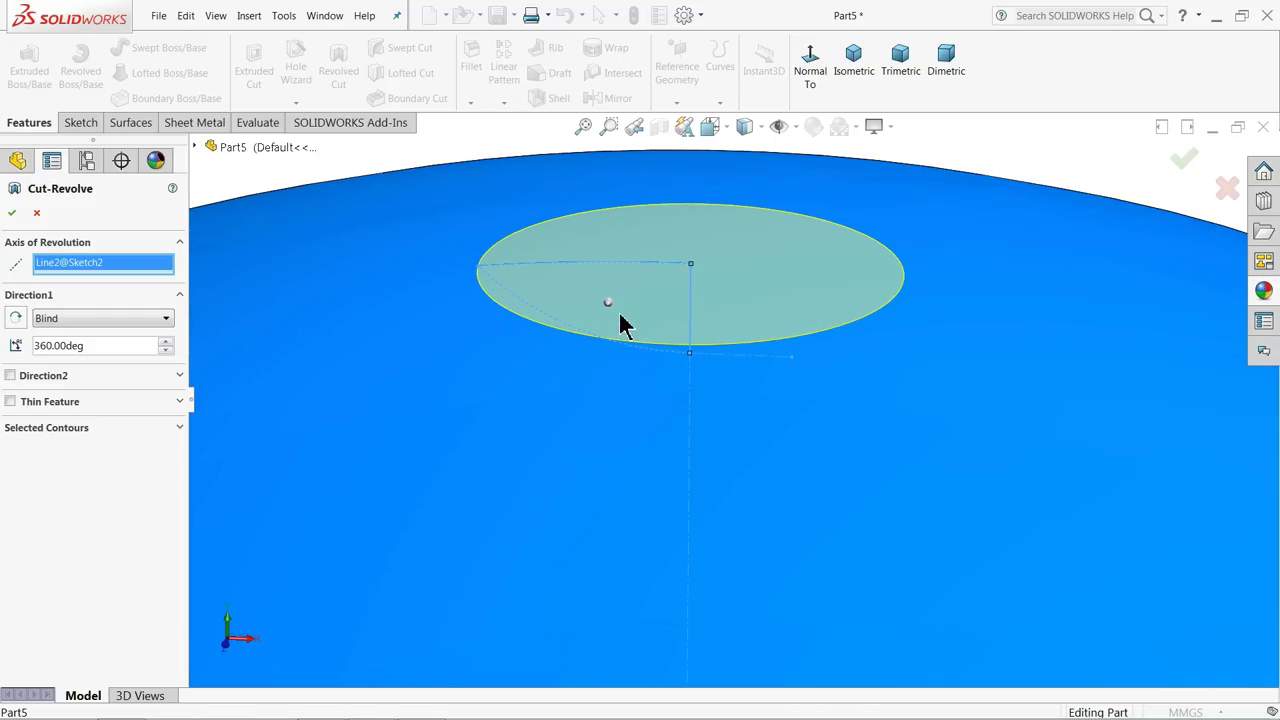
{"action": "left_click", "coordinate": [14, 213]}
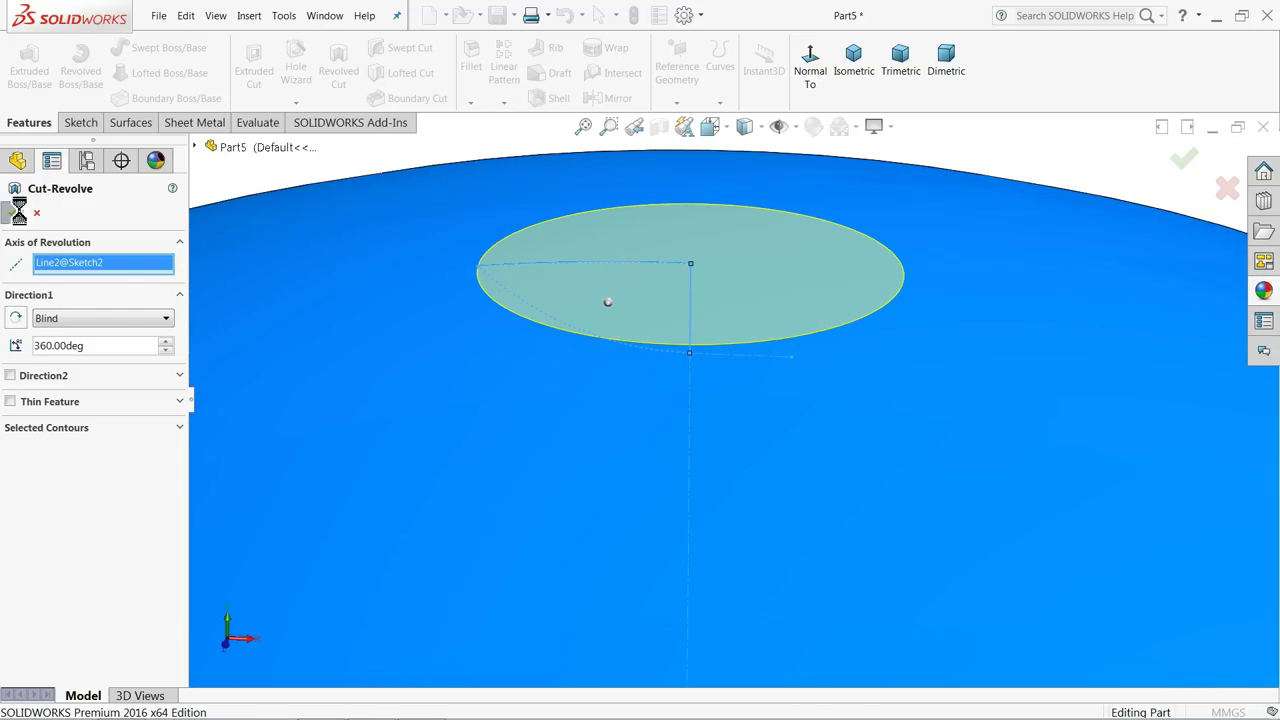
{"action": "scroll", "coordinate": [690, 303], "scroll_direction": "up", "scroll_amount": 4}
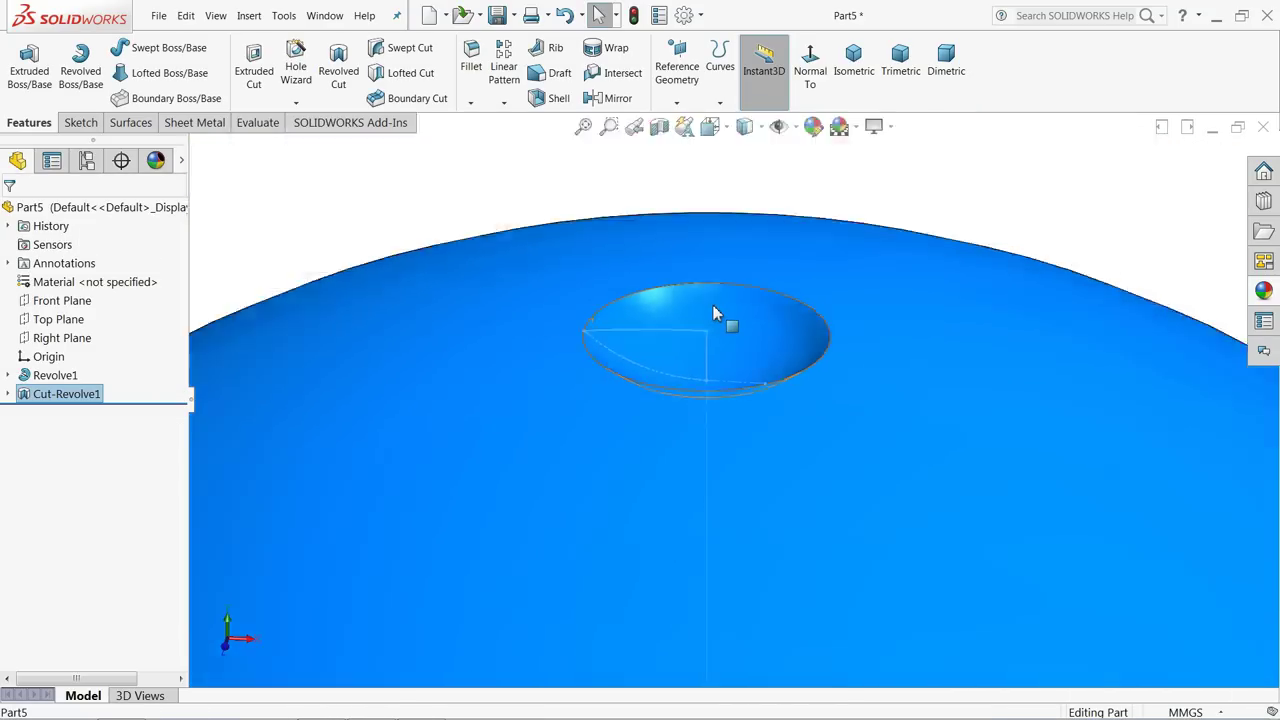
{"action": "scroll", "coordinate": [775, 395], "scroll_direction": "down", "scroll_amount": 1}
{"action": "scroll", "coordinate": [750, 400], "scroll_direction": "up", "scroll_amount": 5}
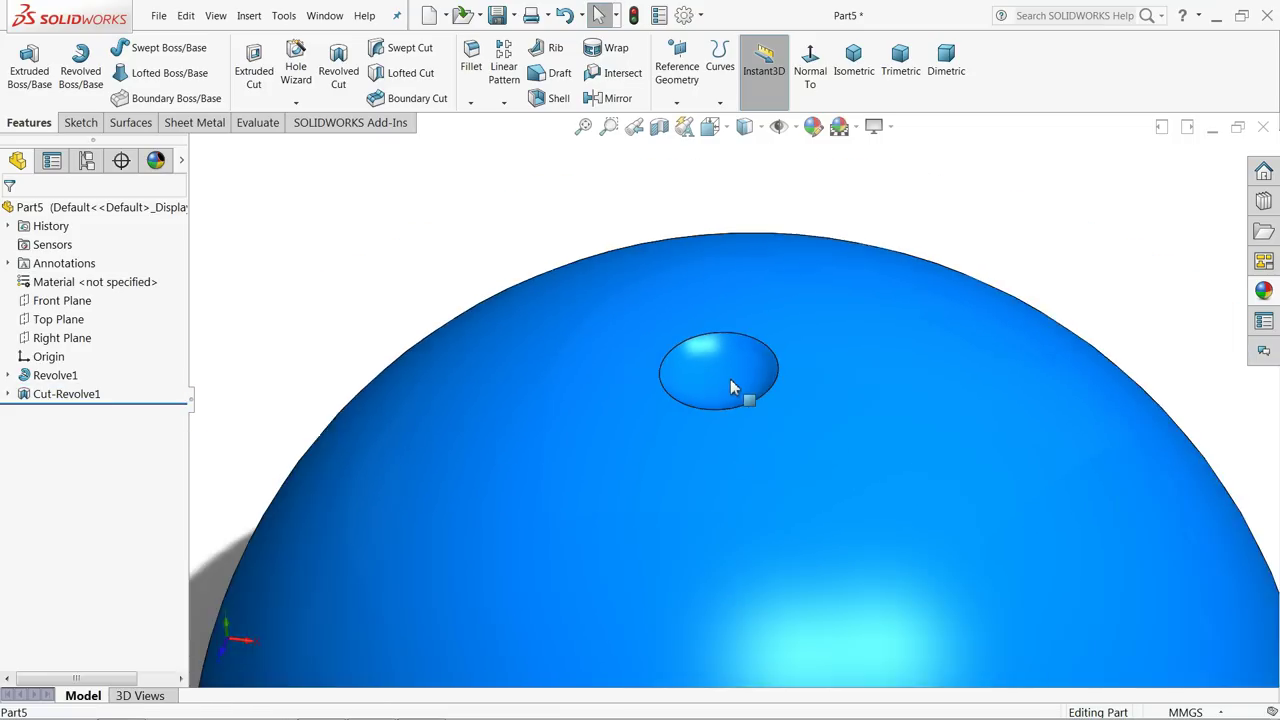
{"action": "scroll", "coordinate": [734, 400], "scroll_direction": "down", "scroll_amount": 1}
{"action": "scroll", "coordinate": [723, 411], "scroll_direction": "up", "scroll_amount": 5}
{"action": "scroll", "coordinate": [797, 509], "scroll_direction": "down", "scroll_amount": 5}
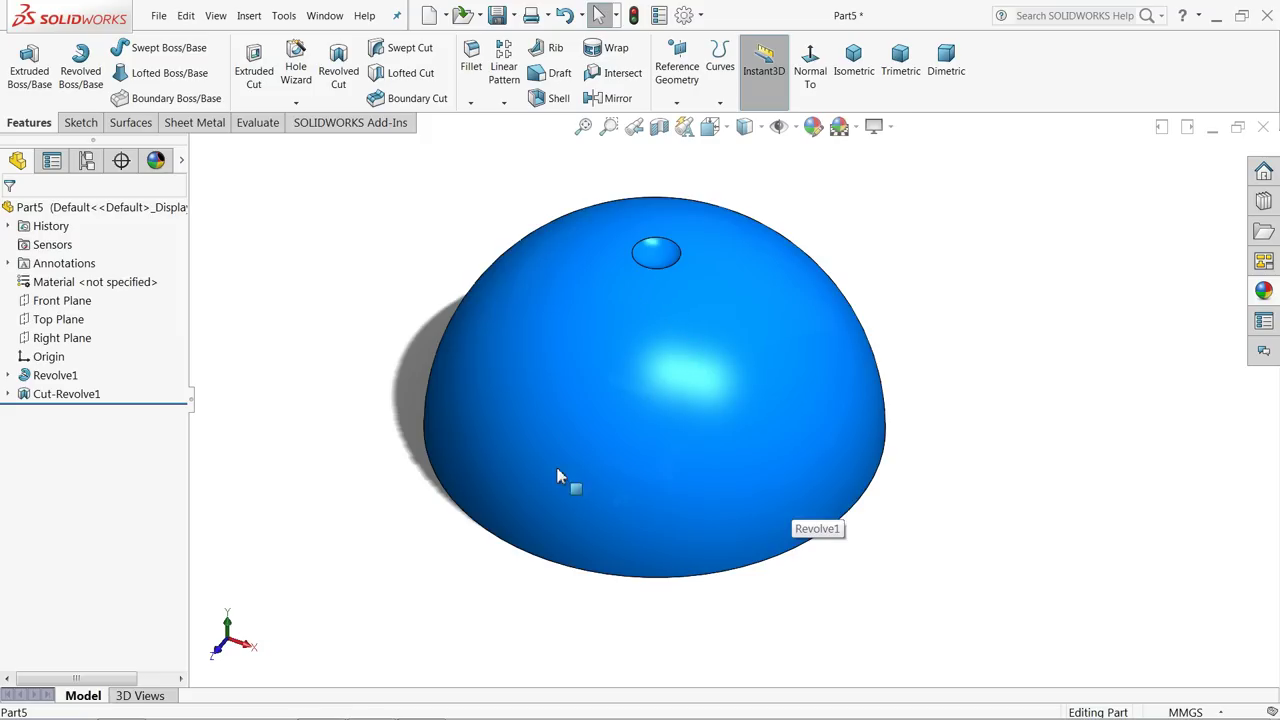
{"action": "middle_click_drag", "start_coordinate": [637, 334], "coordinate": [650, 293]}
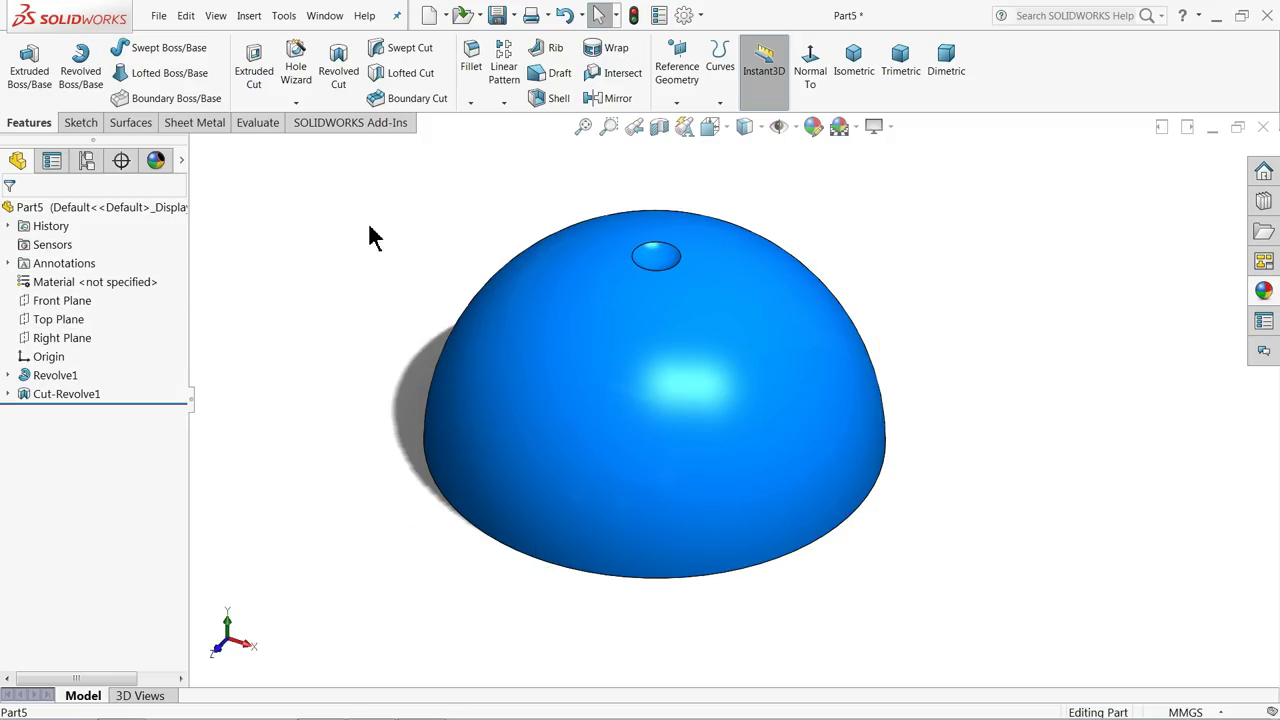
Step: Create Axis1 at the intersection of the Right and Top planes
{"action": "left_click", "coordinate": [678, 106]}
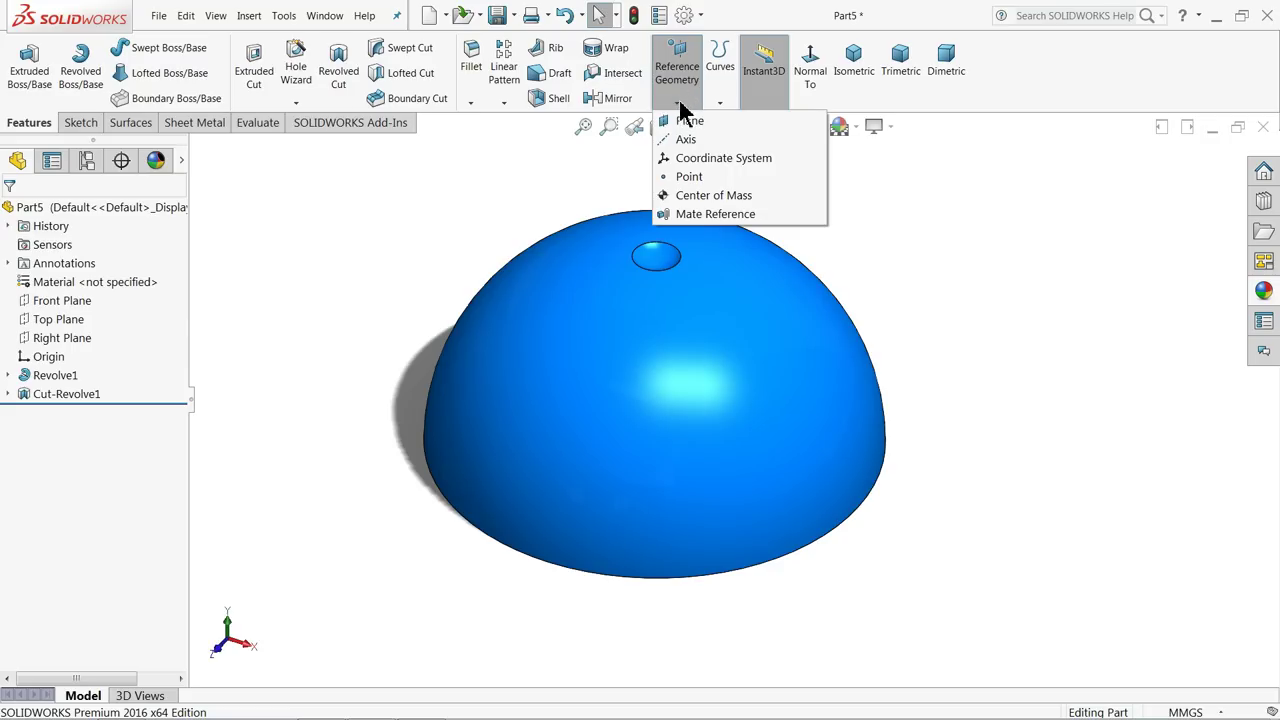
{"action": "left_click", "coordinate": [688, 140]}
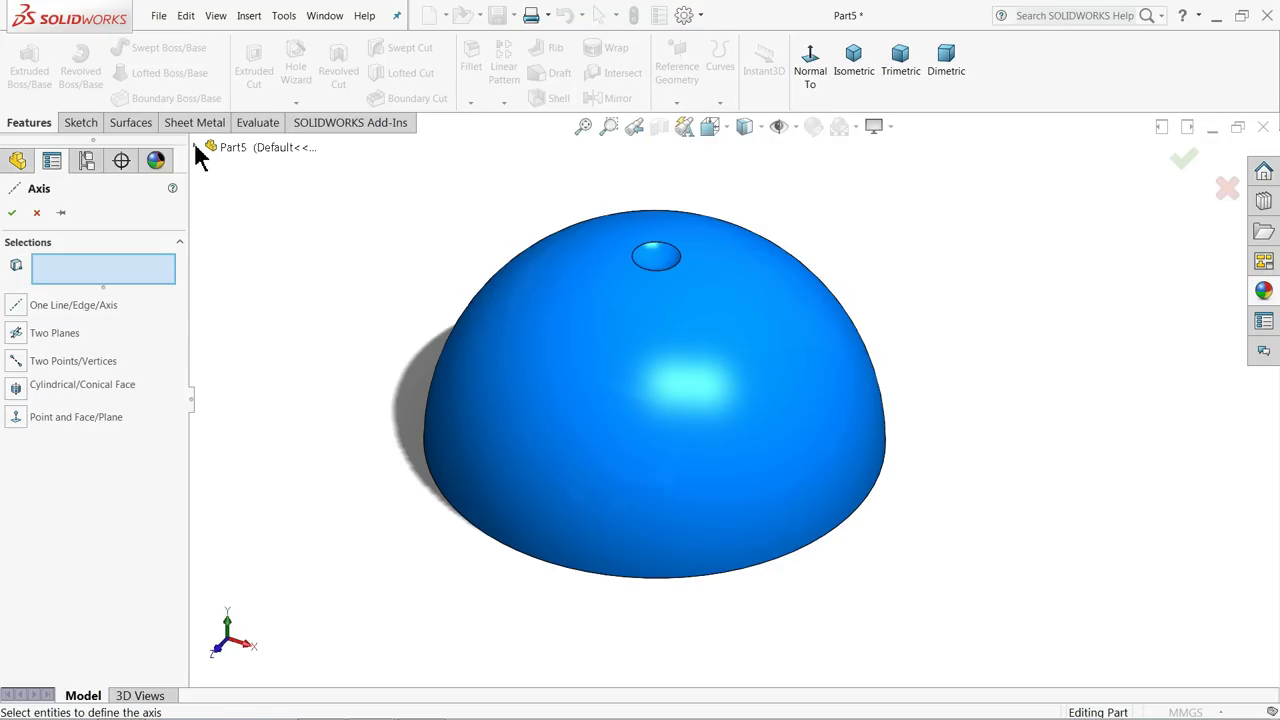
{"action": "left_click", "coordinate": [197, 147]}
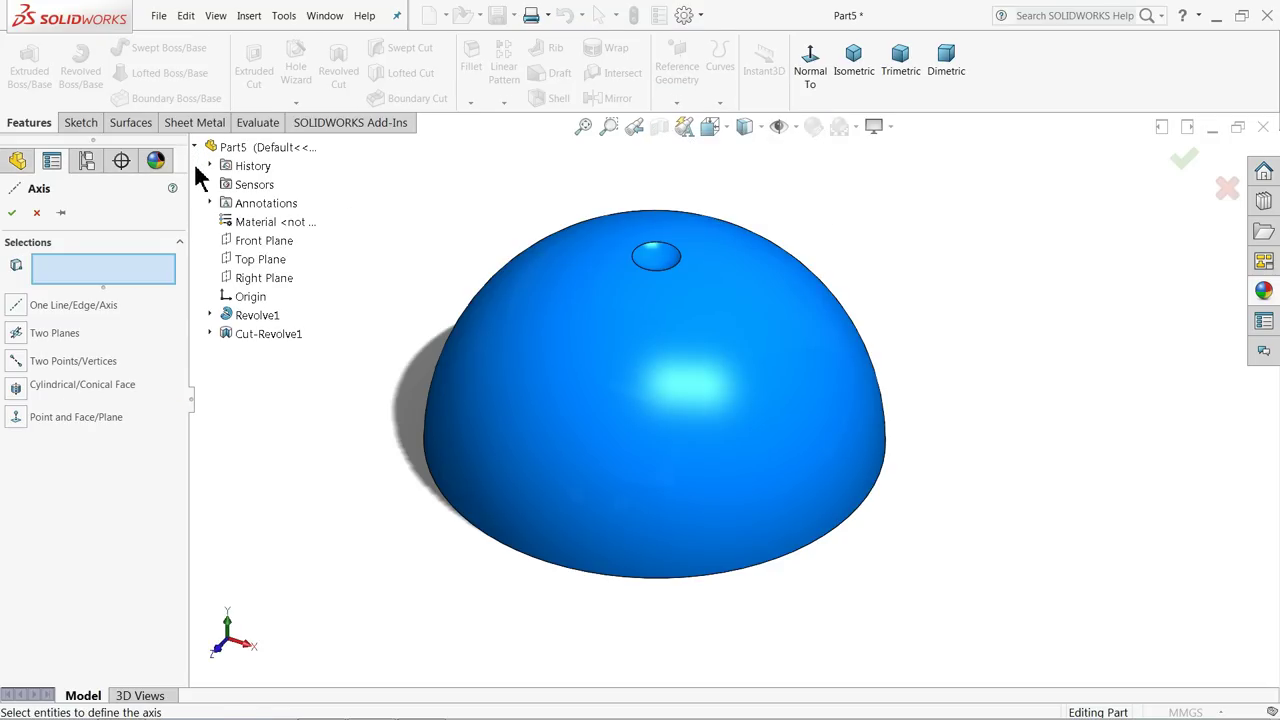
{"action": "left_click", "coordinate": [255, 283]}
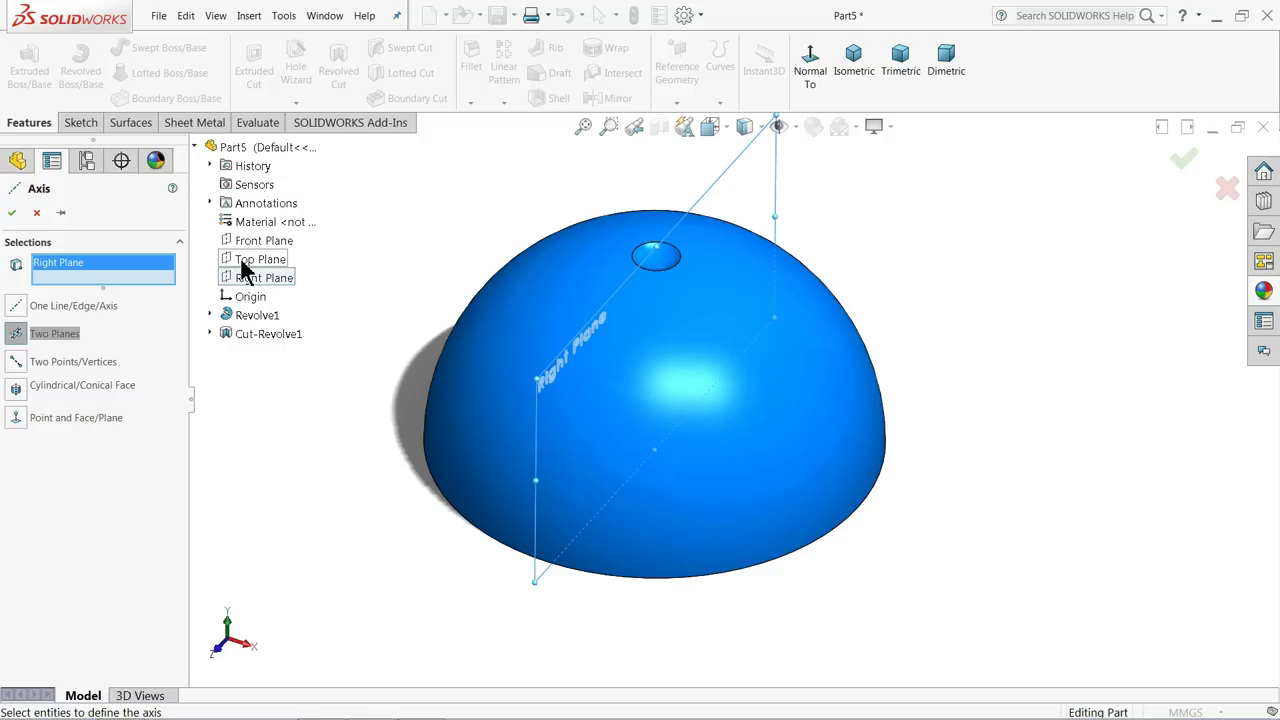
{"action": "left_click", "coordinate": [242, 262]}
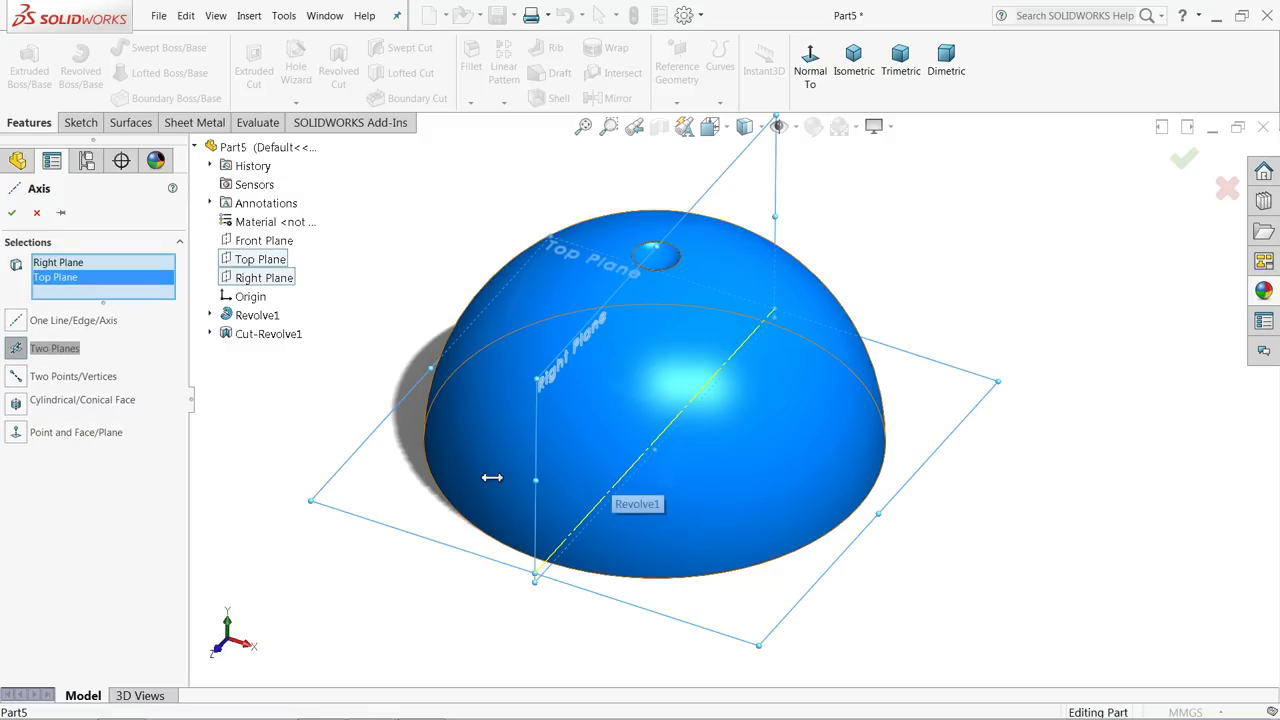
{"action": "left_click", "coordinate": [12, 216]}
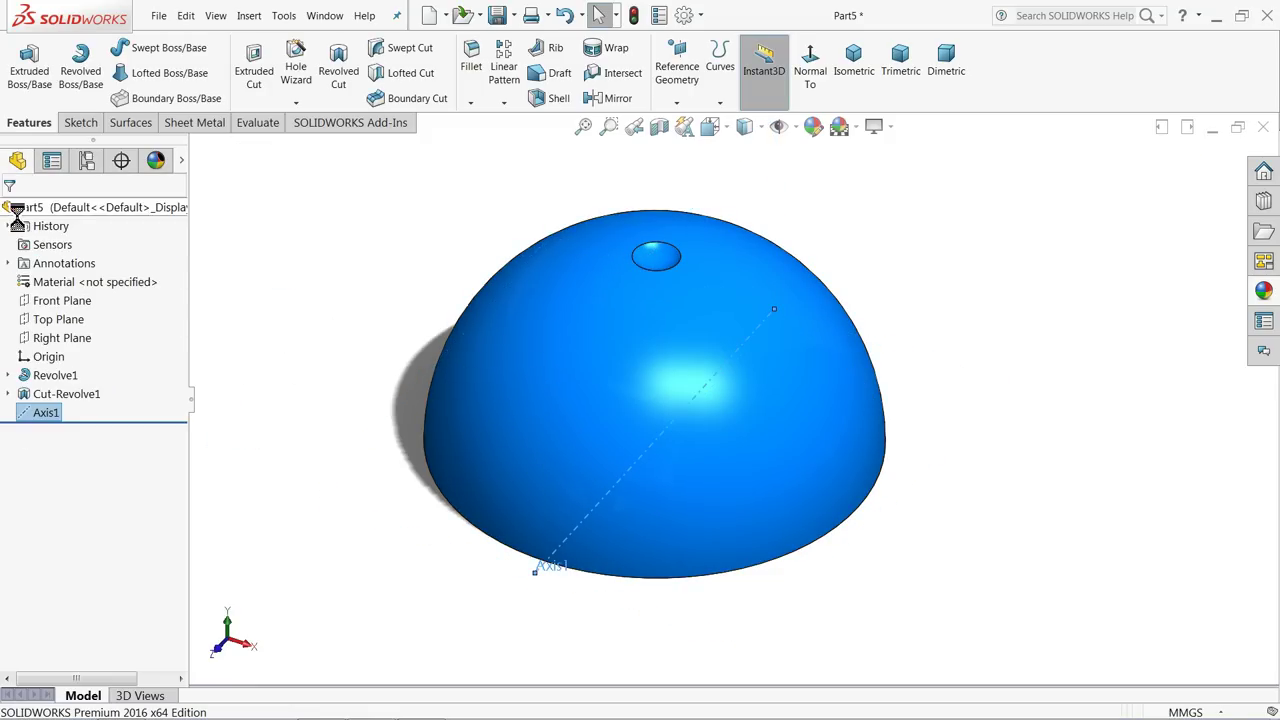
Step: Create Axis2 at the intersection of the Front and Top planes
{"action": "left_click", "coordinate": [677, 102]}
{"action": "left_click", "coordinate": [688, 139]}
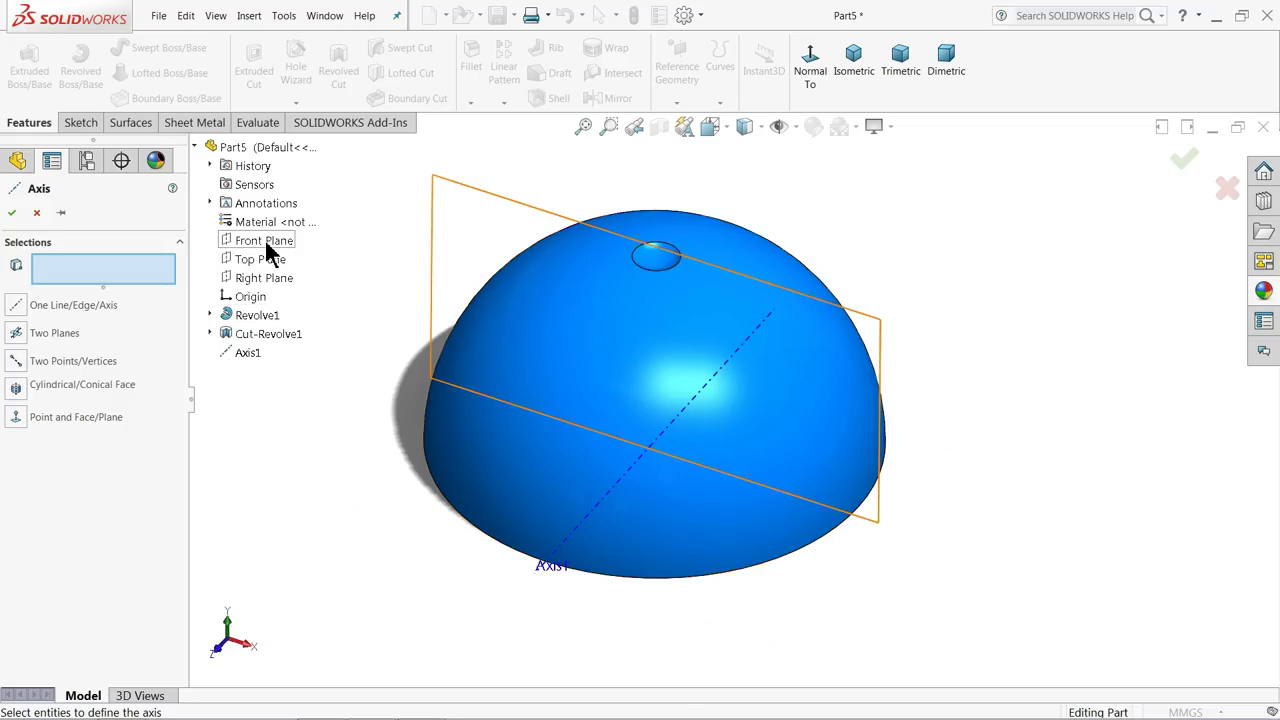
{"action": "left_click", "coordinate": [262, 240]}
{"action": "left_click", "coordinate": [260, 259]}
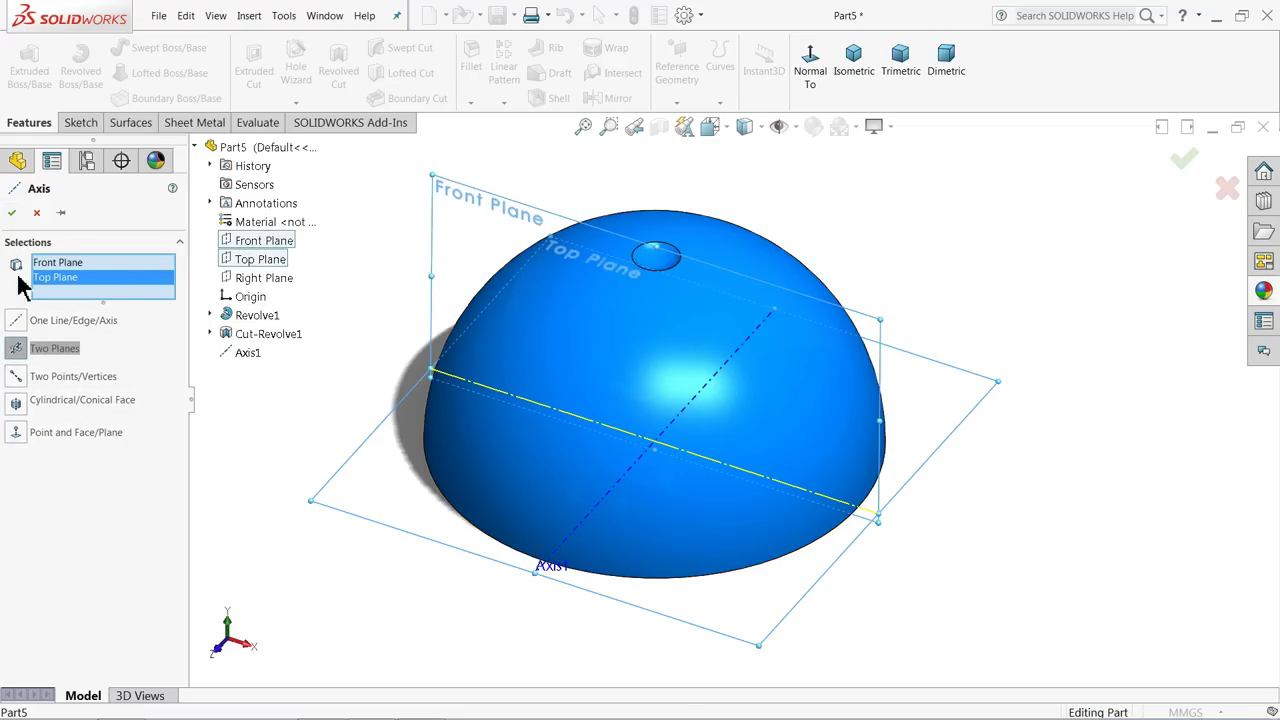
{"action": "left_click", "coordinate": [12, 212]}
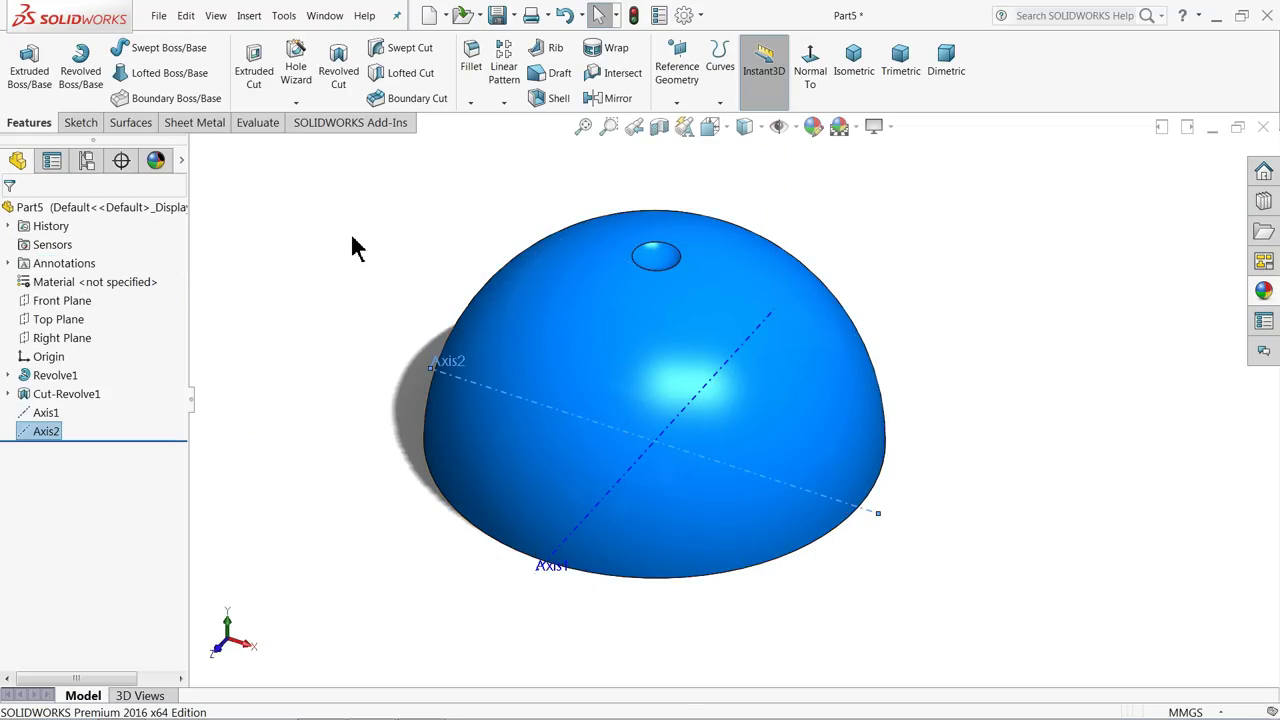
Step: Create vertical Axis3 at the intersection of the Right and Front planes
{"action": "left_click", "coordinate": [678, 104]}
{"action": "left_click", "coordinate": [684, 140]}
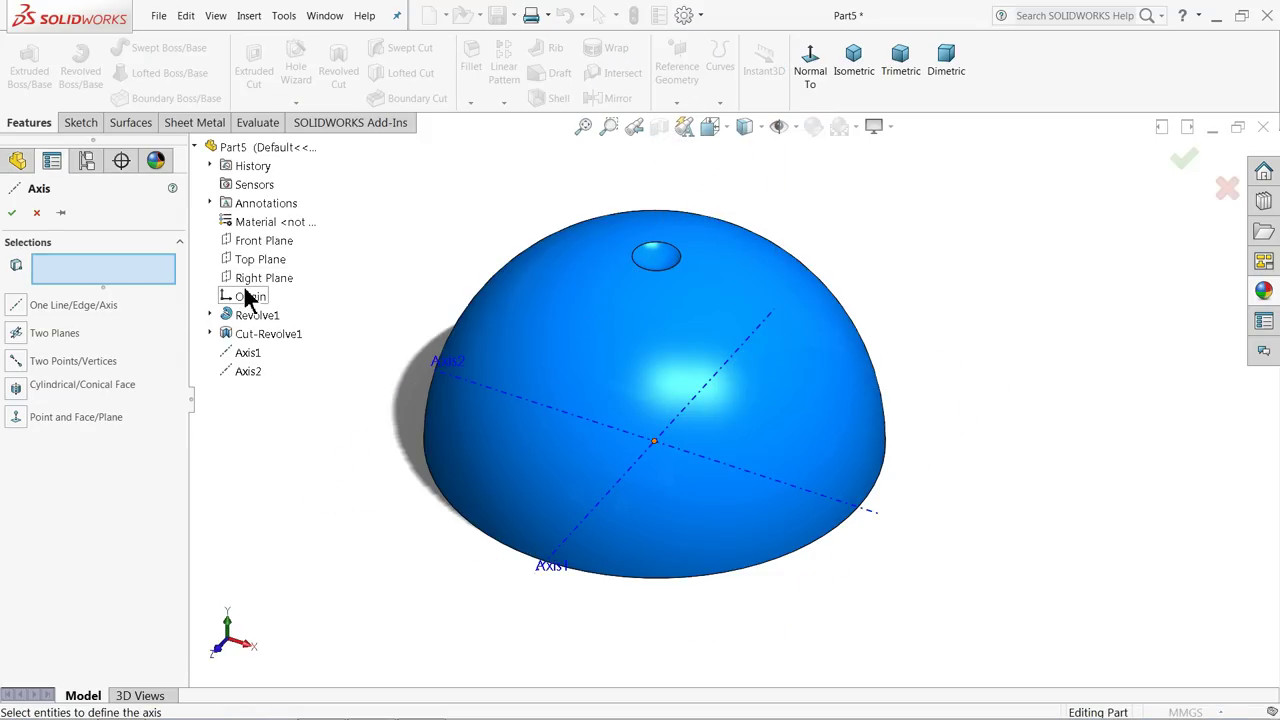
{"action": "left_click", "coordinate": [252, 278]}
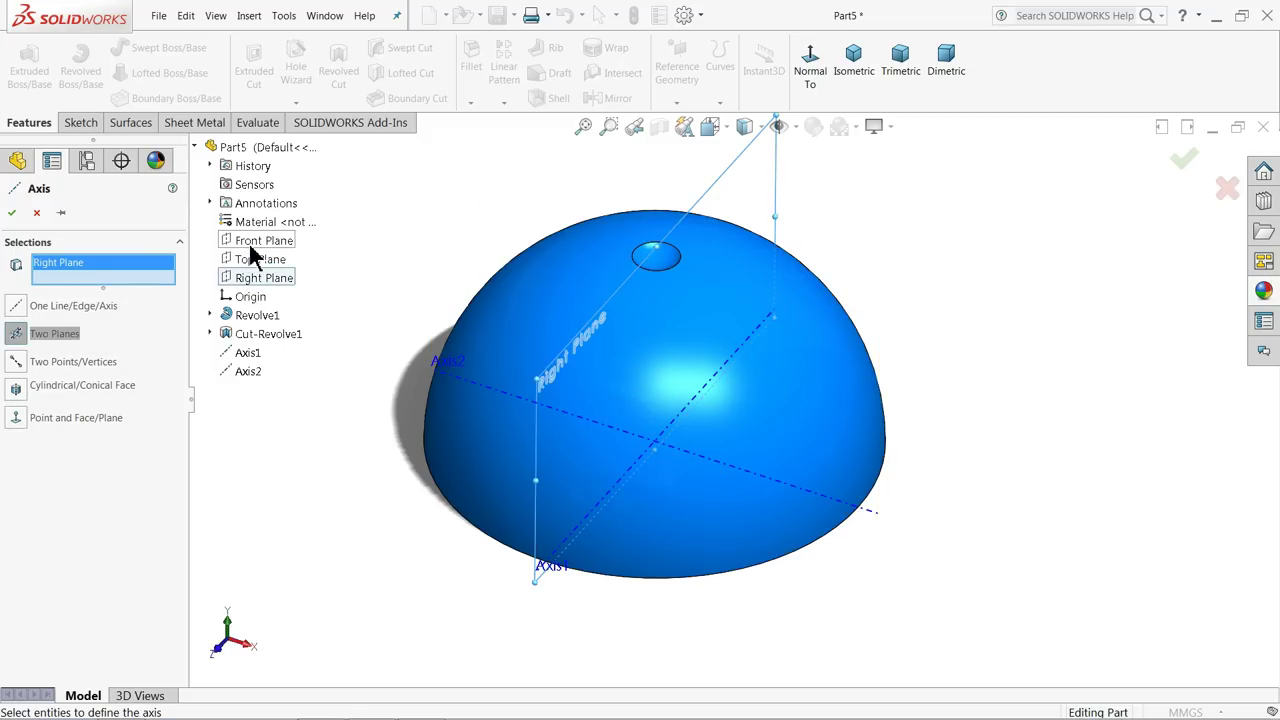
{"action": "left_click", "coordinate": [258, 240]}
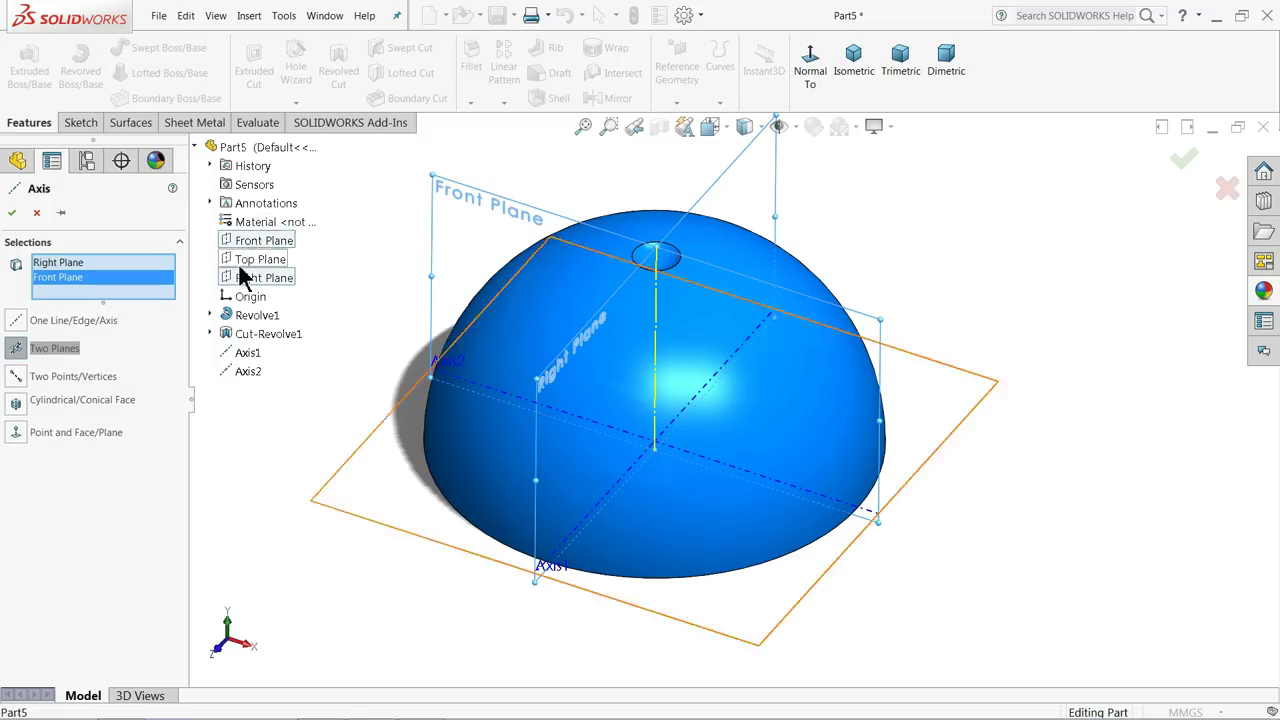
{"action": "left_click", "coordinate": [12, 213]}
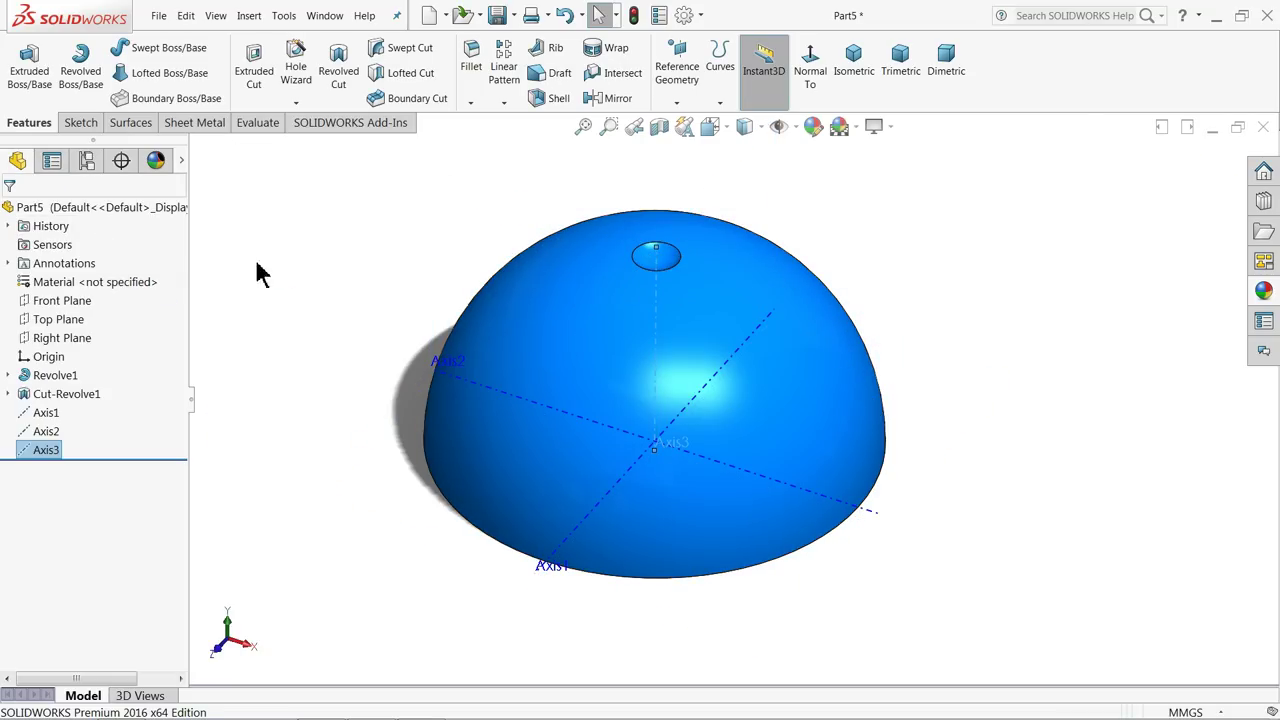
{"action": "middle_click_drag", "start_coordinate": [366, 254], "coordinate": [557, 311]}
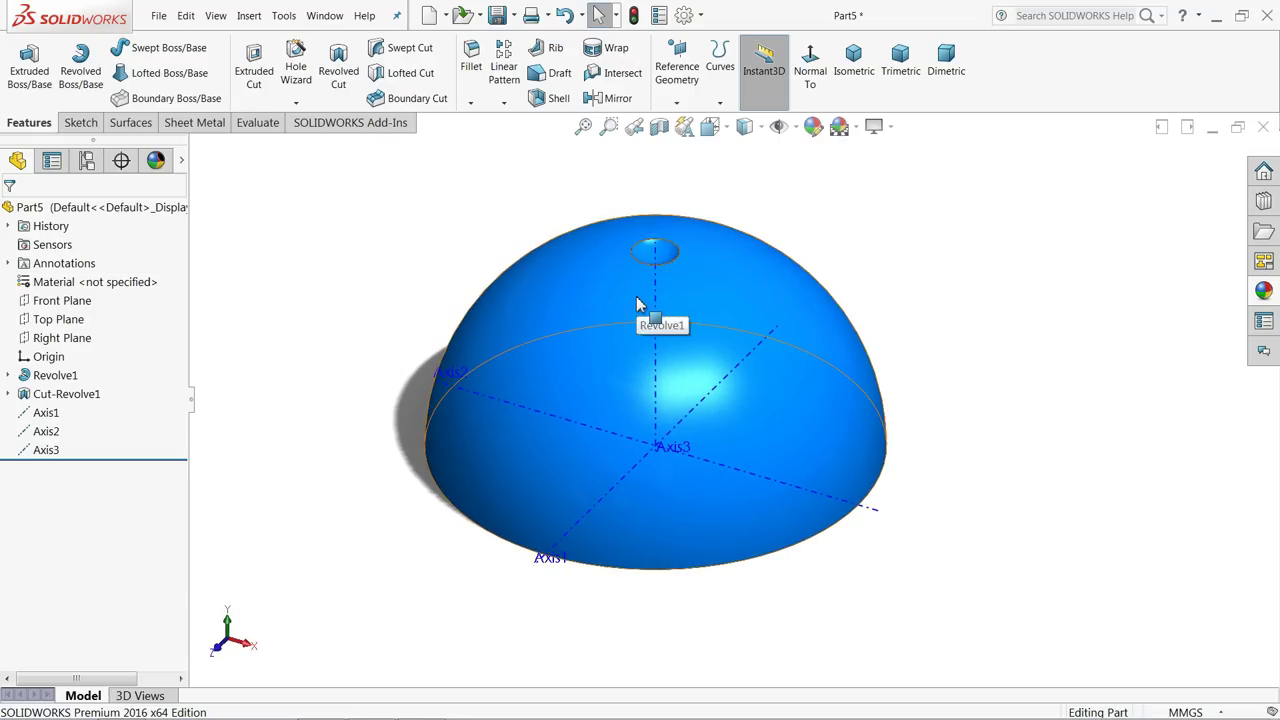
Step: Replace the blue plastic with the plain Appearances(color) swatch
{"action": "mouse_move", "coordinate": [668, 370]}
{"action": "middle_mouse_down"}
{"action": "mouse_move", "coordinate": [711, 406]}
{"action": "mouse_move", "coordinate": [697, 409]}
{"action": "mouse_move", "coordinate": [663, 374]}
{"action": "middle_mouse_up"}
{"action": "scroll", "coordinate": [690, 416], "scroll_direction": "up", "scroll_amount": 2}
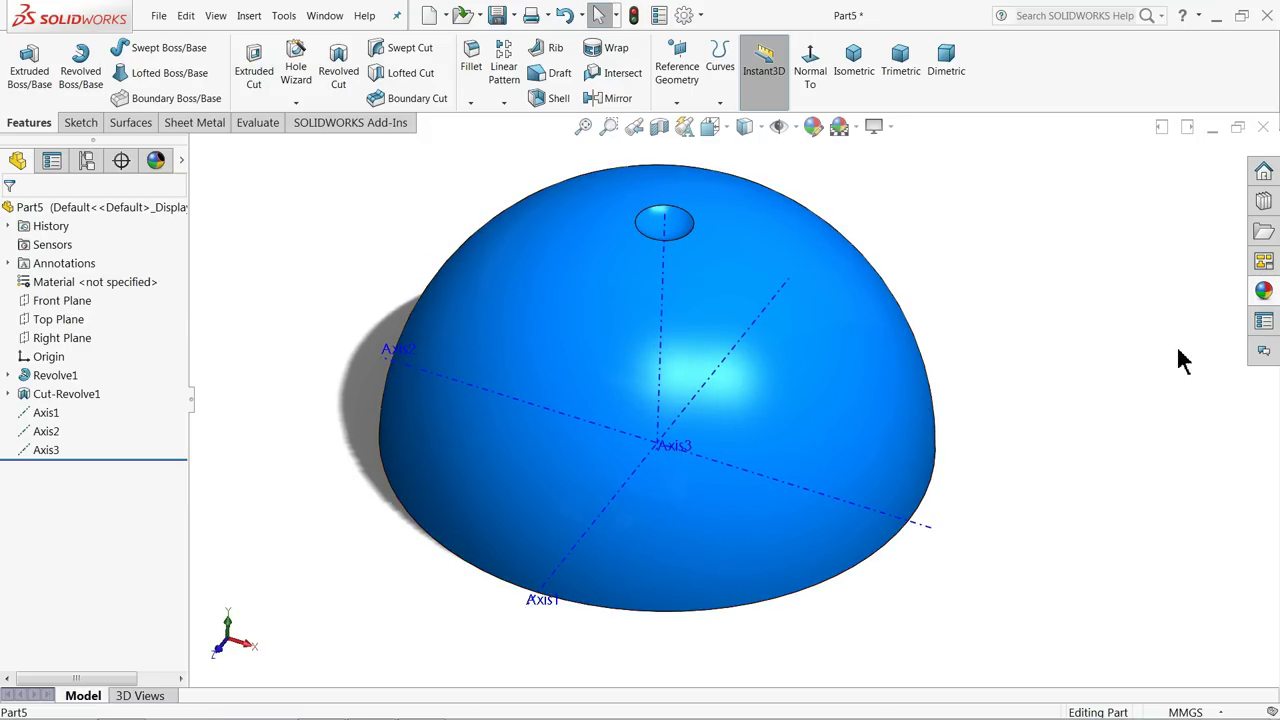
{"action": "left_click", "coordinate": [1264, 292]}
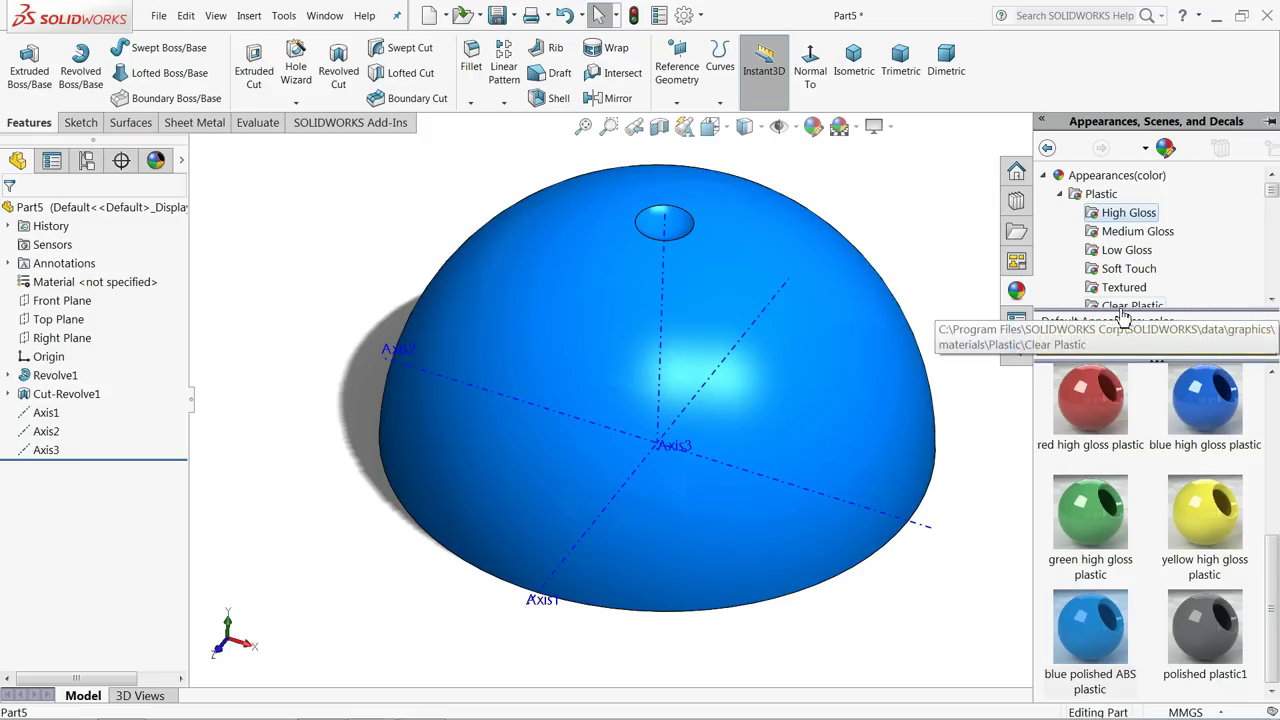
{"action": "left_click", "coordinate": [1098, 177]}
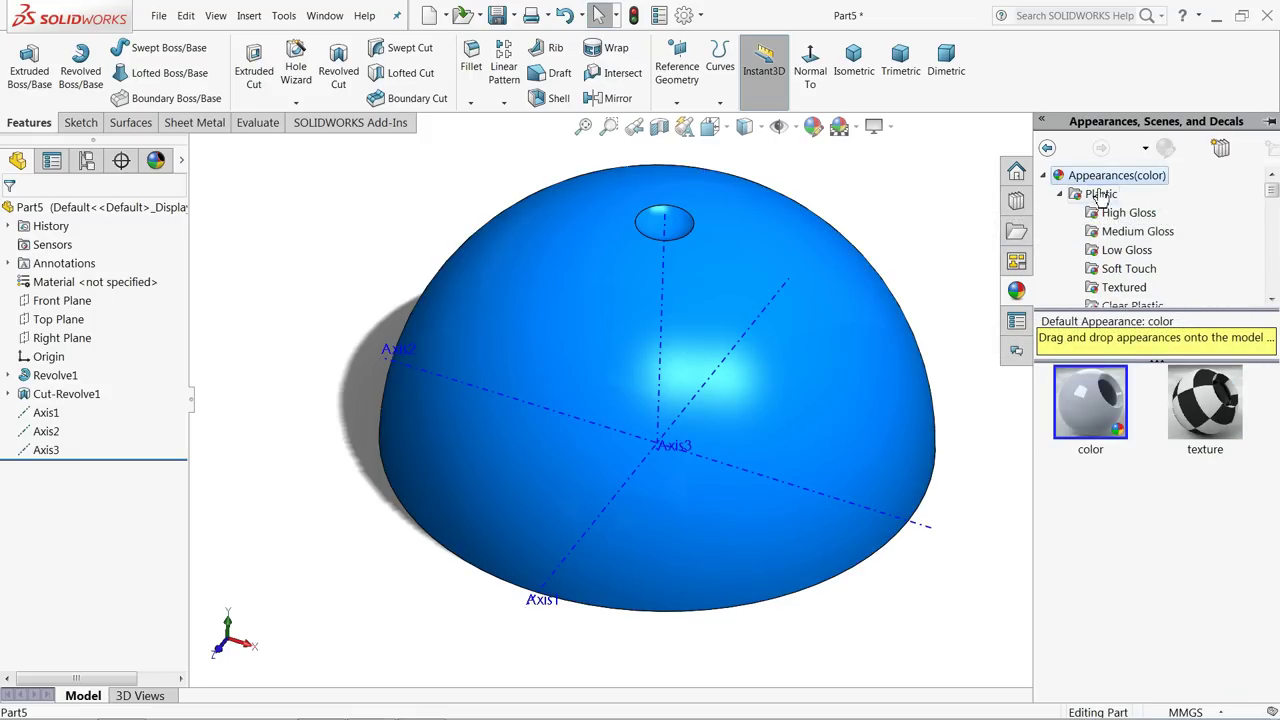
{"action": "double_click", "coordinate": [1095, 405]}
{"action": "middle_click_drag", "start_coordinate": [975, 394], "coordinate": [973, 382]}
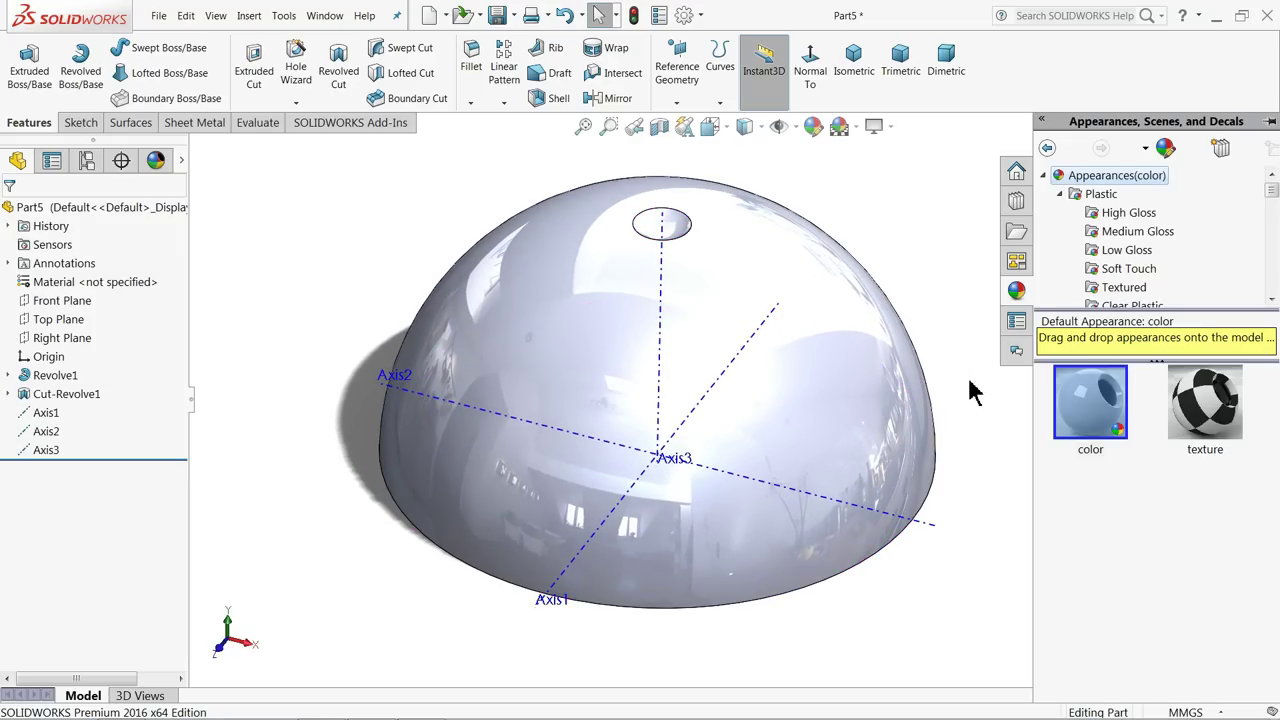
{"action": "middle_click_drag", "start_coordinate": [826, 391], "coordinate": [740, 343]}
Step: Turn off RealView Graphics so the dome shows plain shading
{"action": "scroll", "coordinate": [663, 334], "scroll_direction": "down", "scroll_amount": 2}
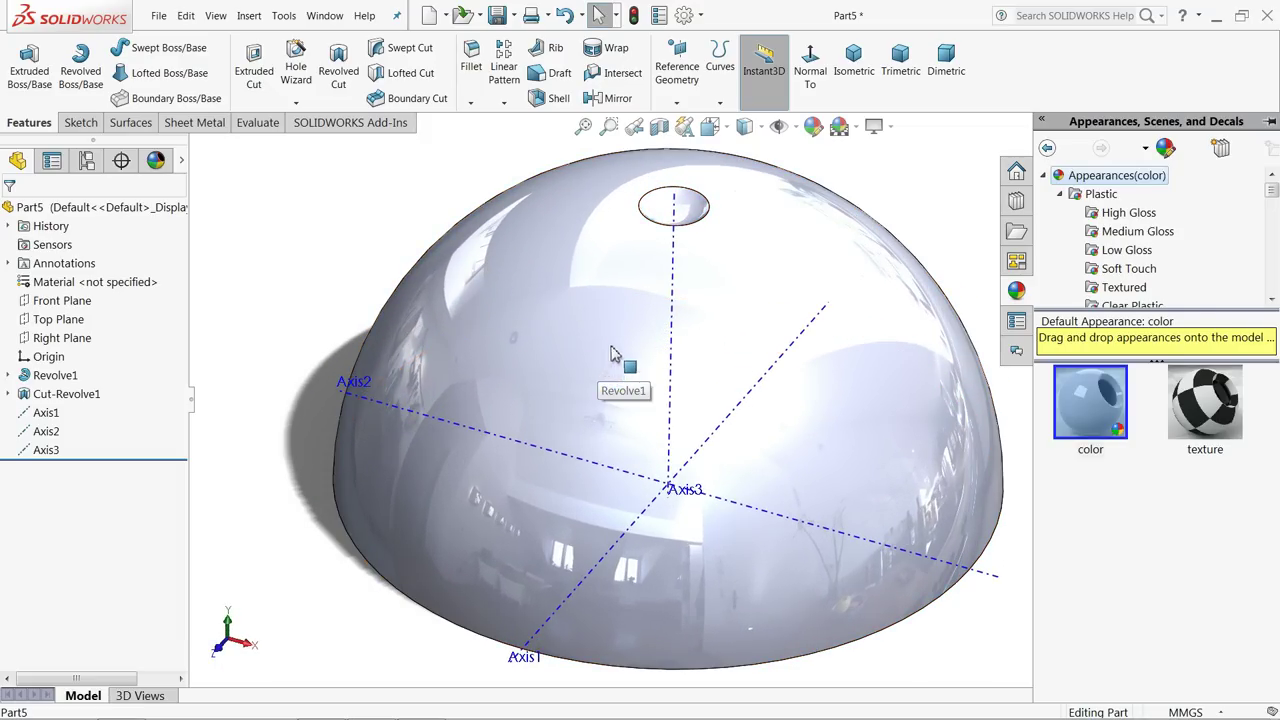
{"action": "left_click", "coordinate": [891, 130]}
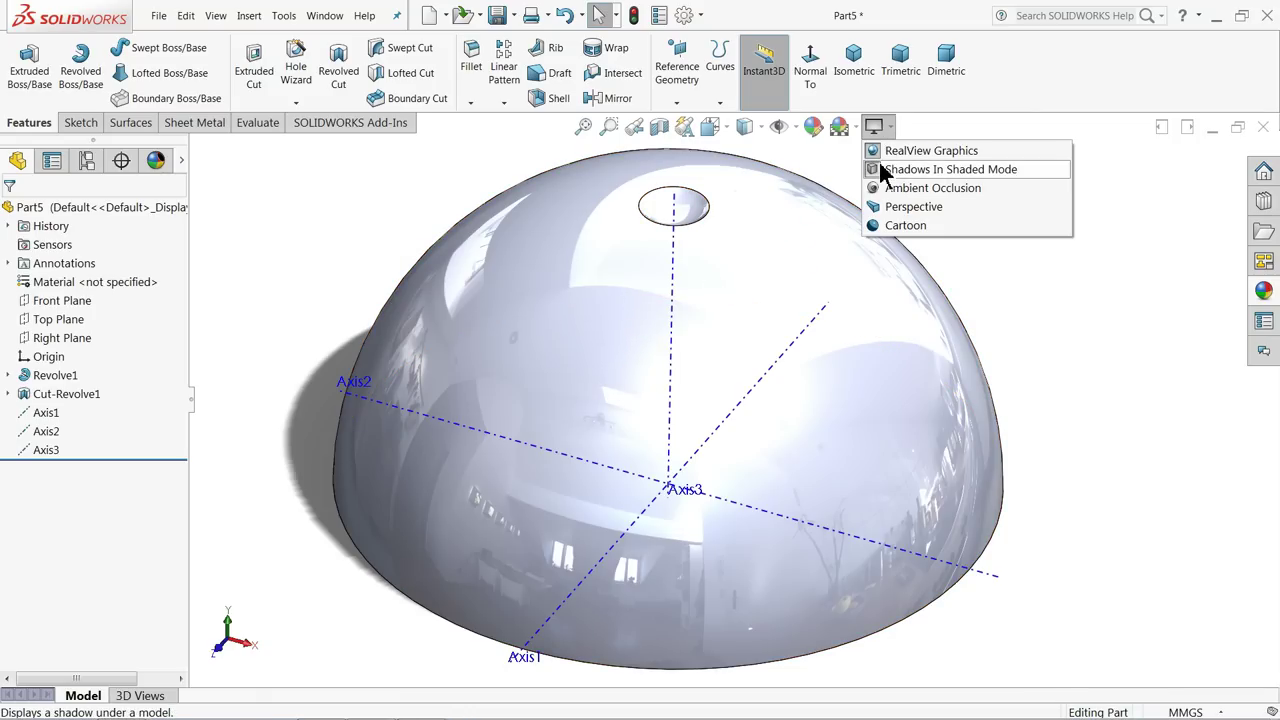
{"action": "left_click", "coordinate": [887, 149]}
{"action": "mouse_move", "coordinate": [808, 265]}
{"action": "middle_mouse_down"}
{"action": "mouse_move", "coordinate": [751, 263]}
{"action": "mouse_move", "coordinate": [800, 257]}
{"action": "middle_mouse_up"}
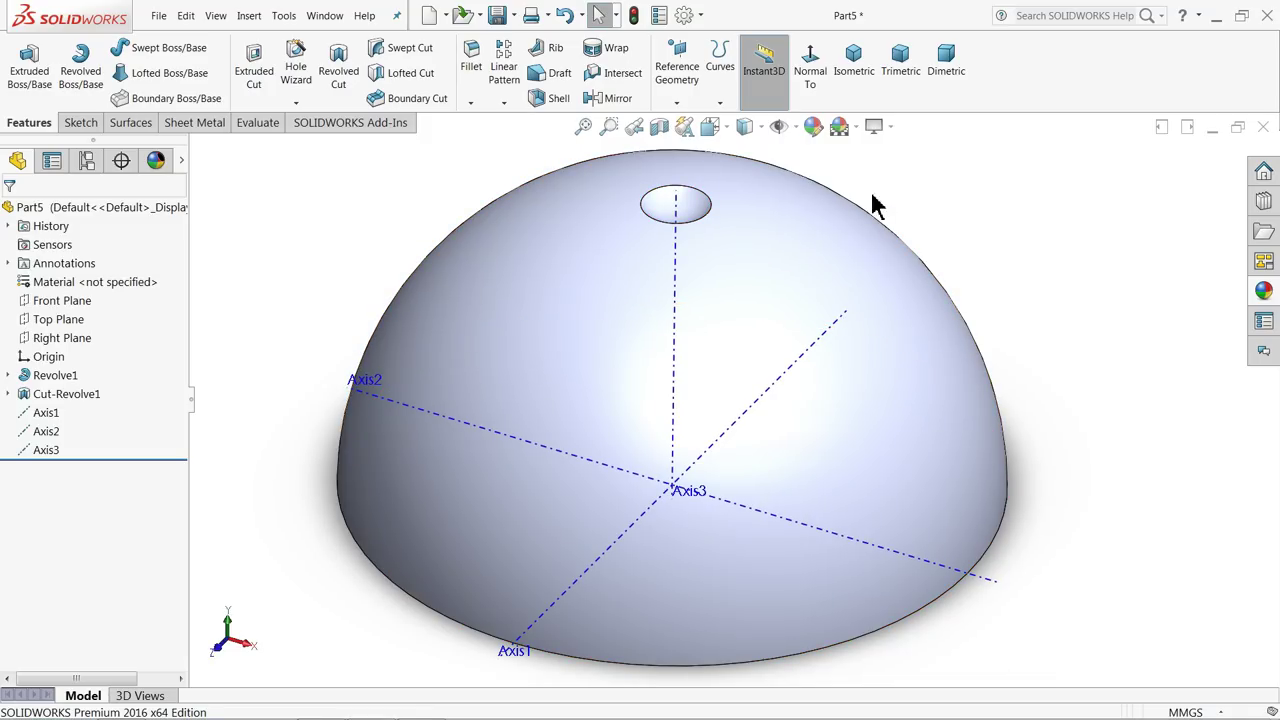
Step: Circular-pattern Cut-Revolve1 around Axis1 with 15° spacing and 2 instances
{"action": "scroll", "coordinate": [734, 340], "scroll_direction": "up", "scroll_amount": 2}
{"action": "scroll", "coordinate": [709, 340], "scroll_direction": "down", "scroll_amount": 2}
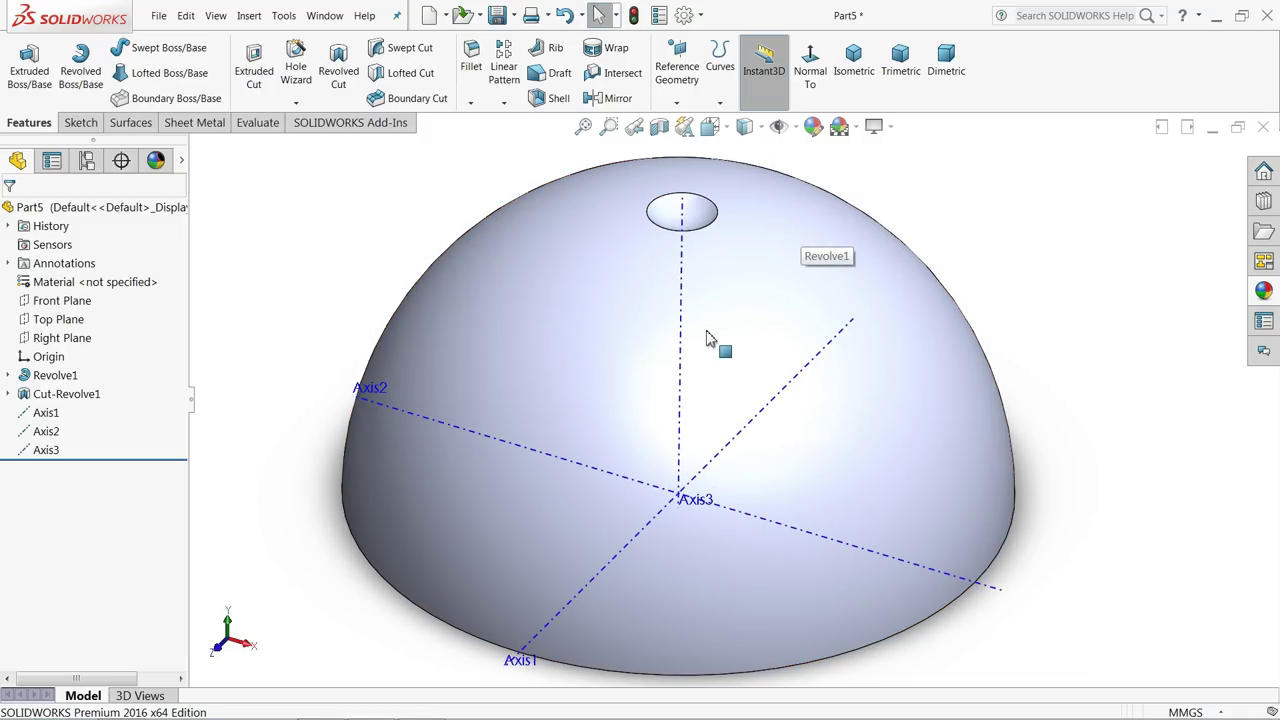
{"action": "middle_click_drag", "start_coordinate": [643, 334], "coordinate": [633, 318]}
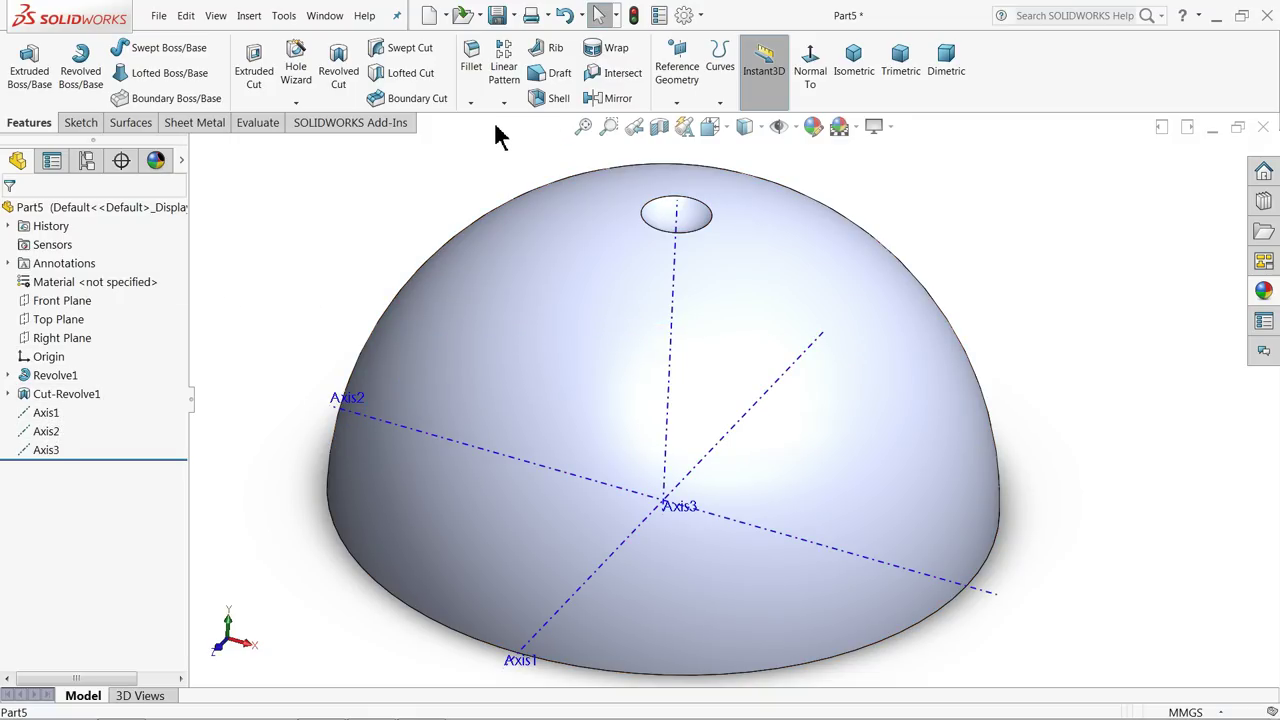
{"action": "left_click", "coordinate": [46, 413]}
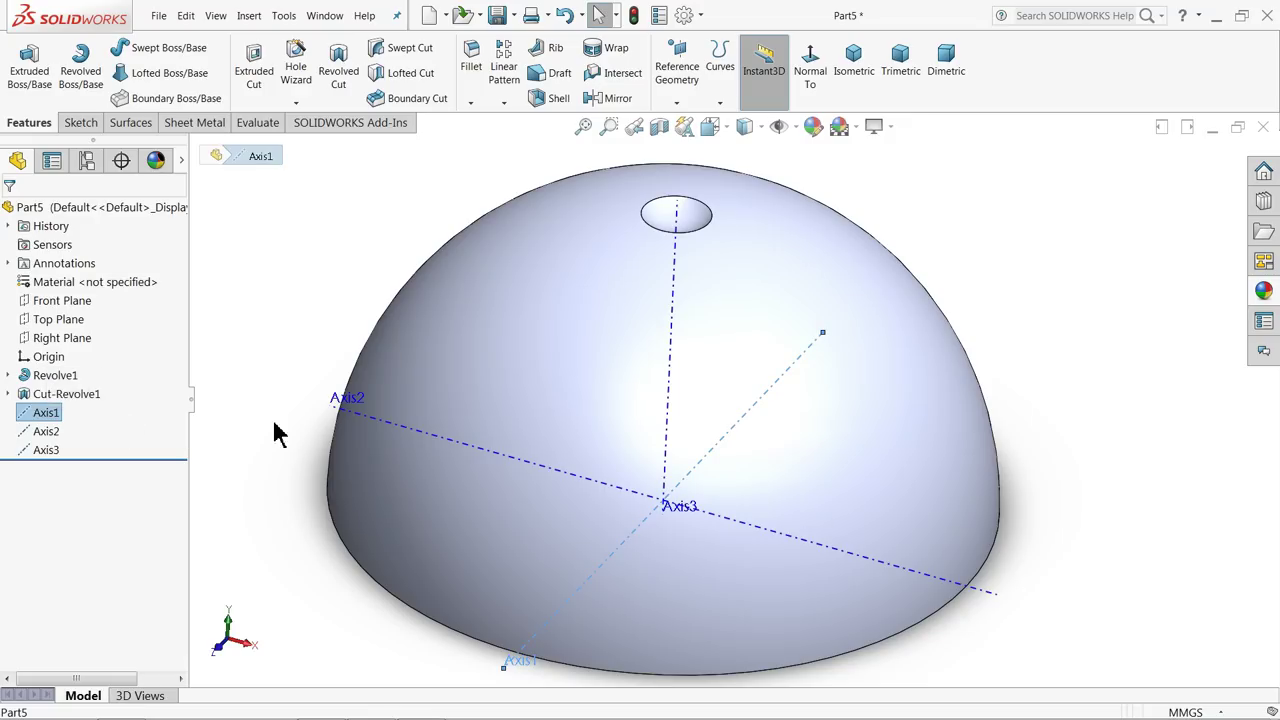
{"action": "middle_click_drag", "start_coordinate": [323, 428], "coordinate": [457, 428]}
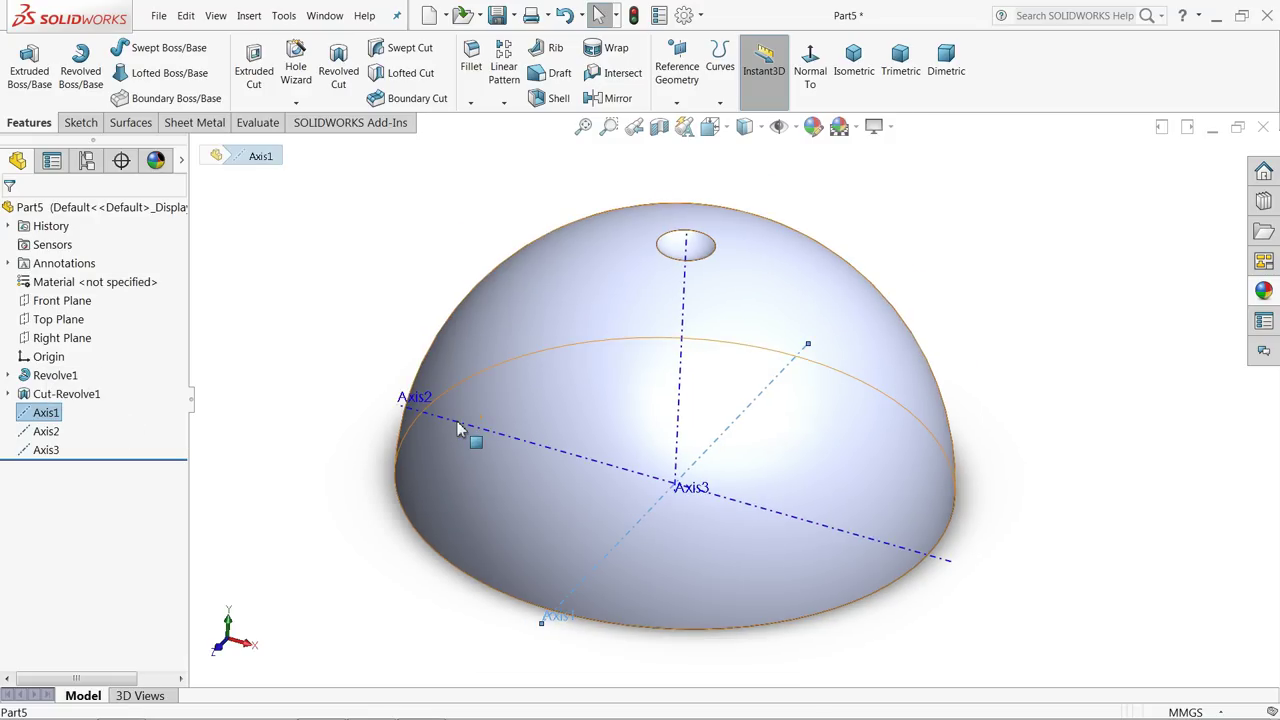
{"action": "left_click", "coordinate": [503, 106]}
{"action": "left_click", "coordinate": [512, 139]}
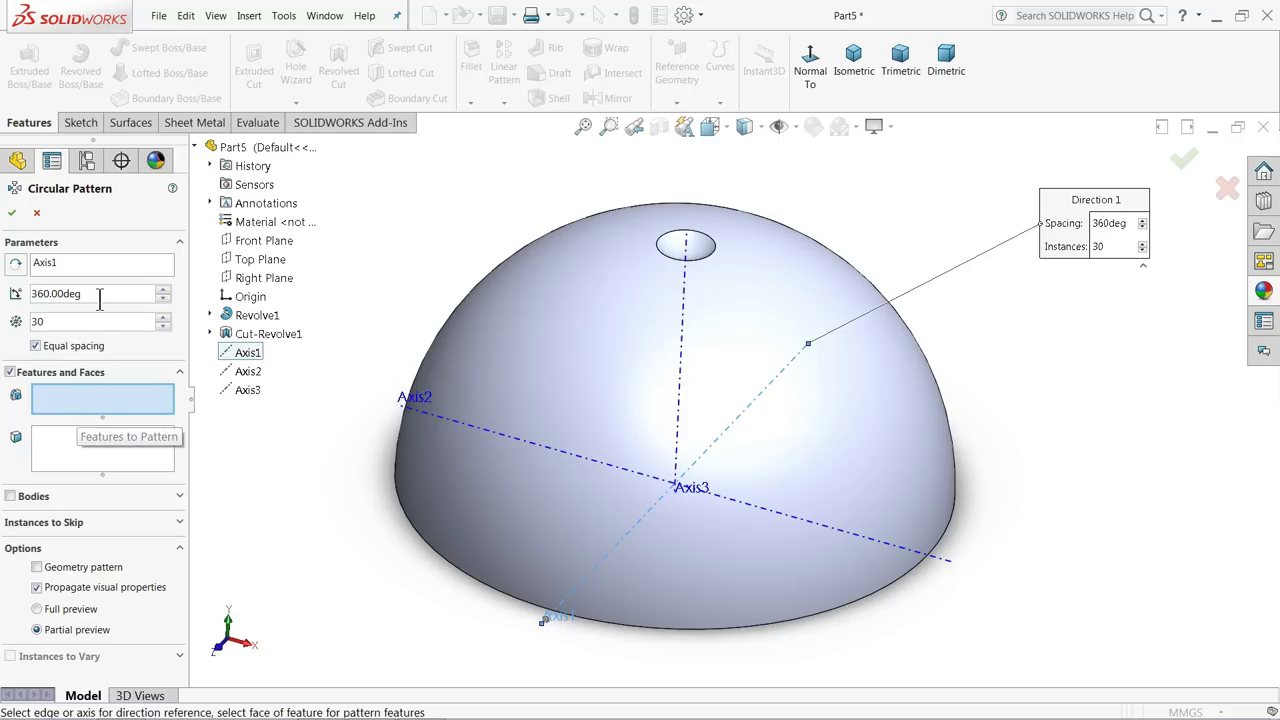
{"action": "left_click_drag", "start_coordinate": [84, 294], "coordinate": [20, 293]}
{"action": "type", "text": "15"}
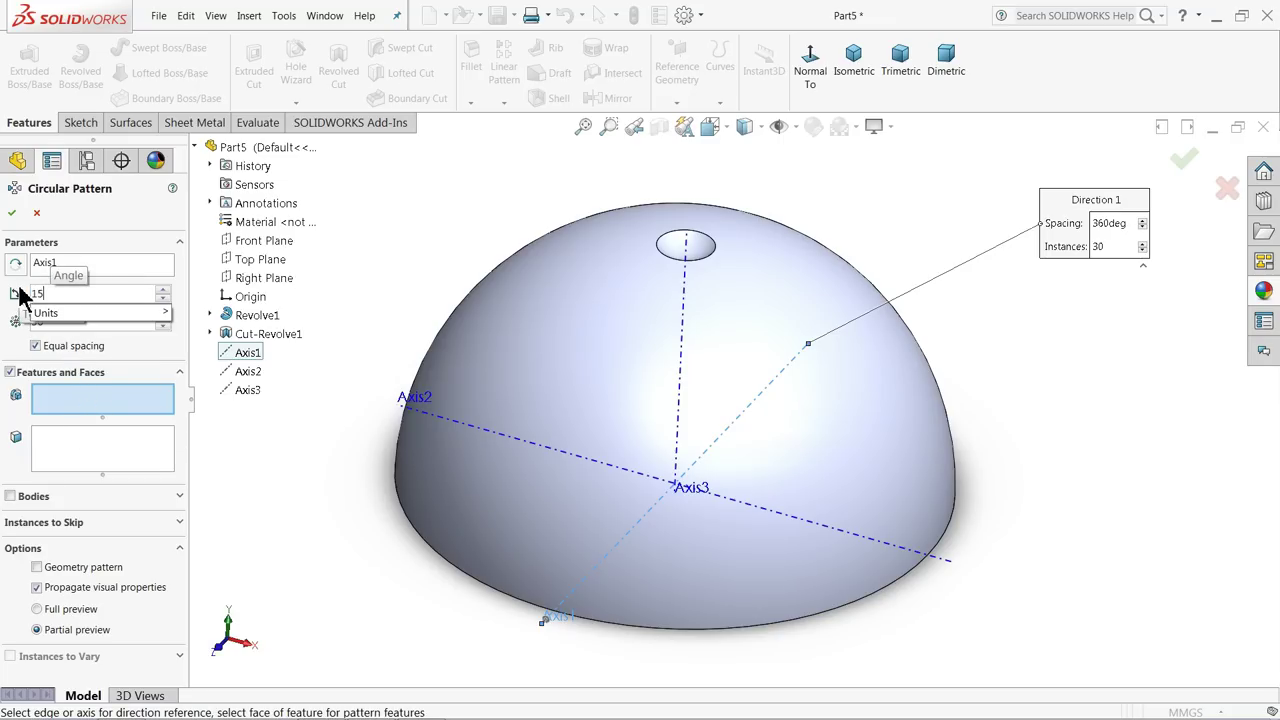
{"action": "key", "text": "Return"}
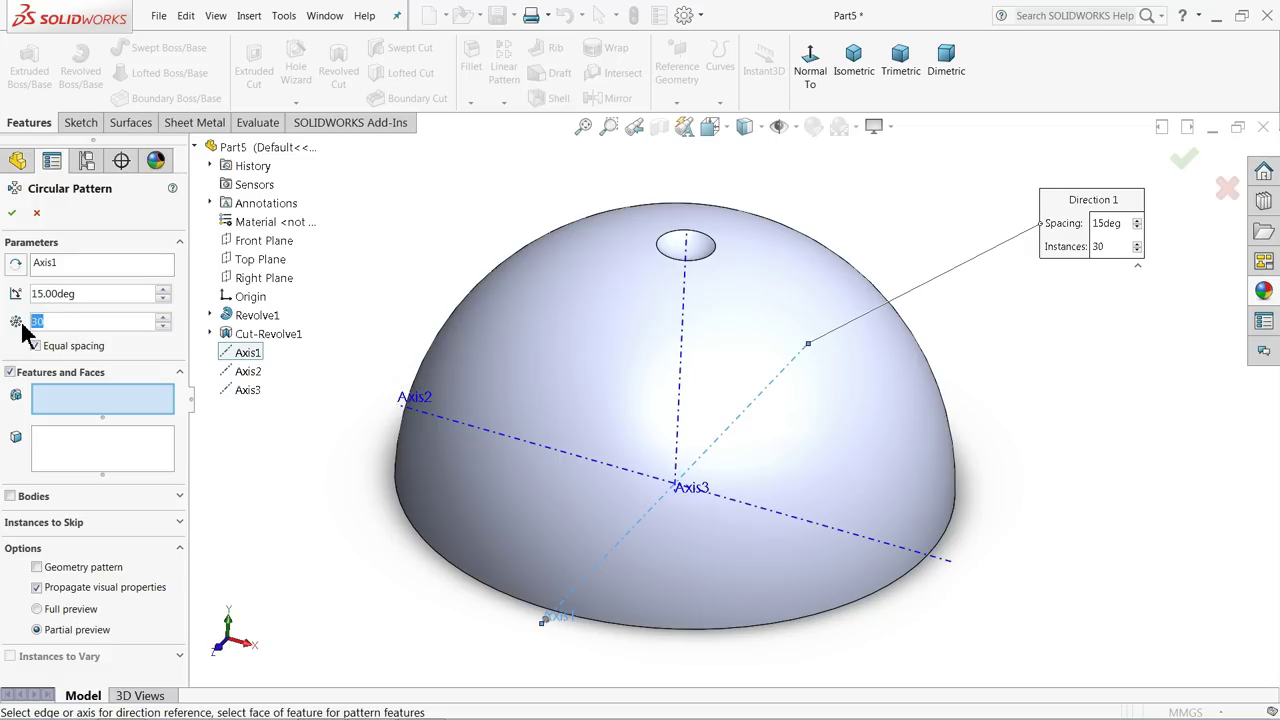
{"action": "type", "text": "2"}
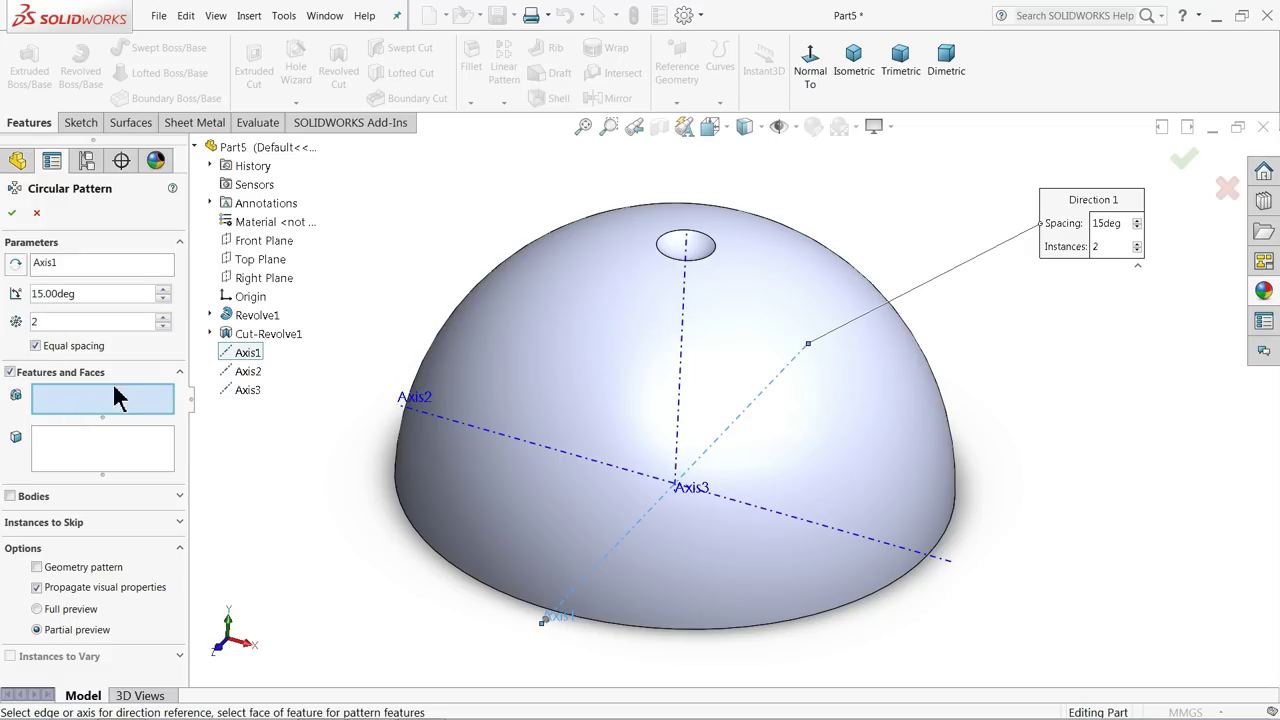
{"action": "left_click", "coordinate": [264, 334]}
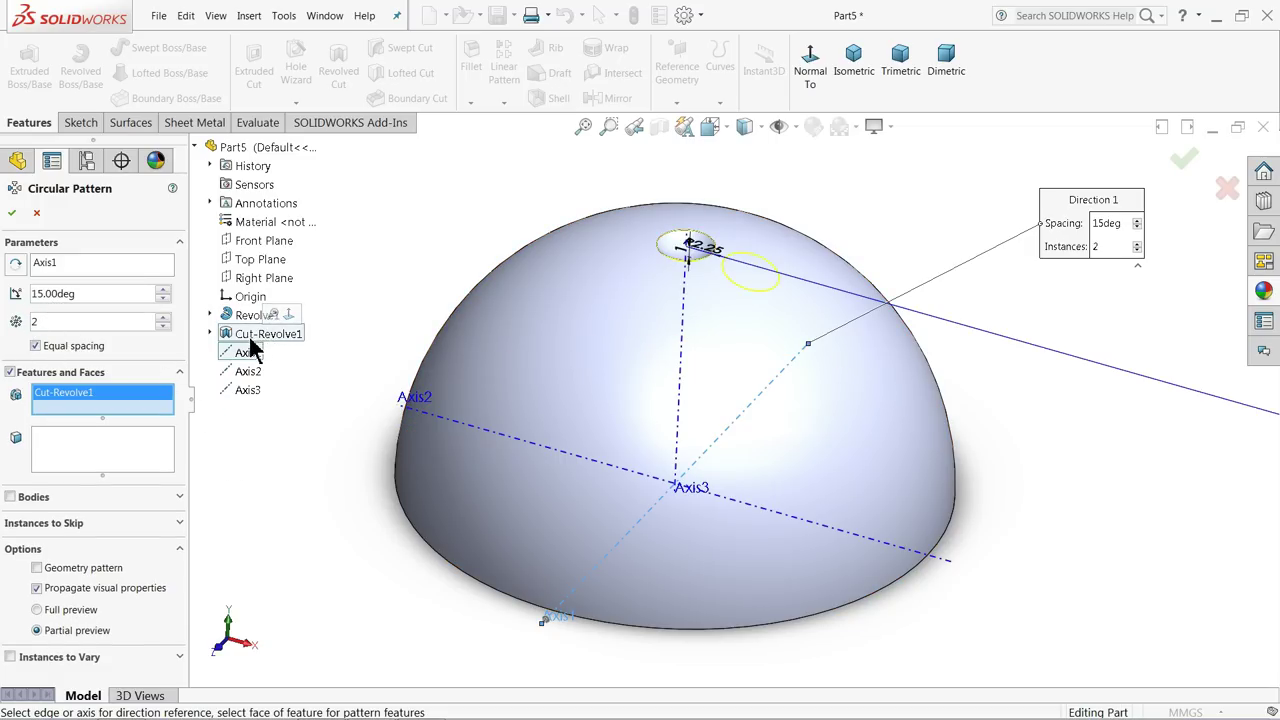
{"action": "scroll", "coordinate": [790, 310], "scroll_direction": "down", "scroll_amount": 2}
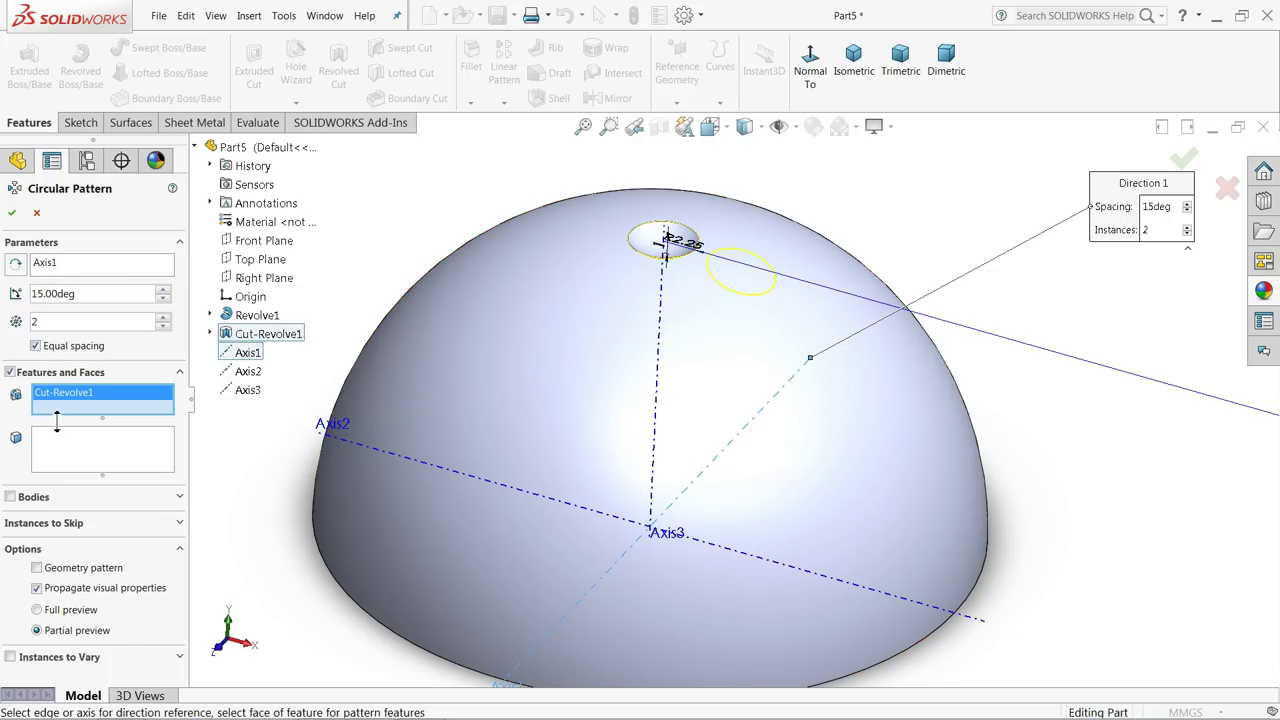
{"action": "left_click", "coordinate": [12, 214]}
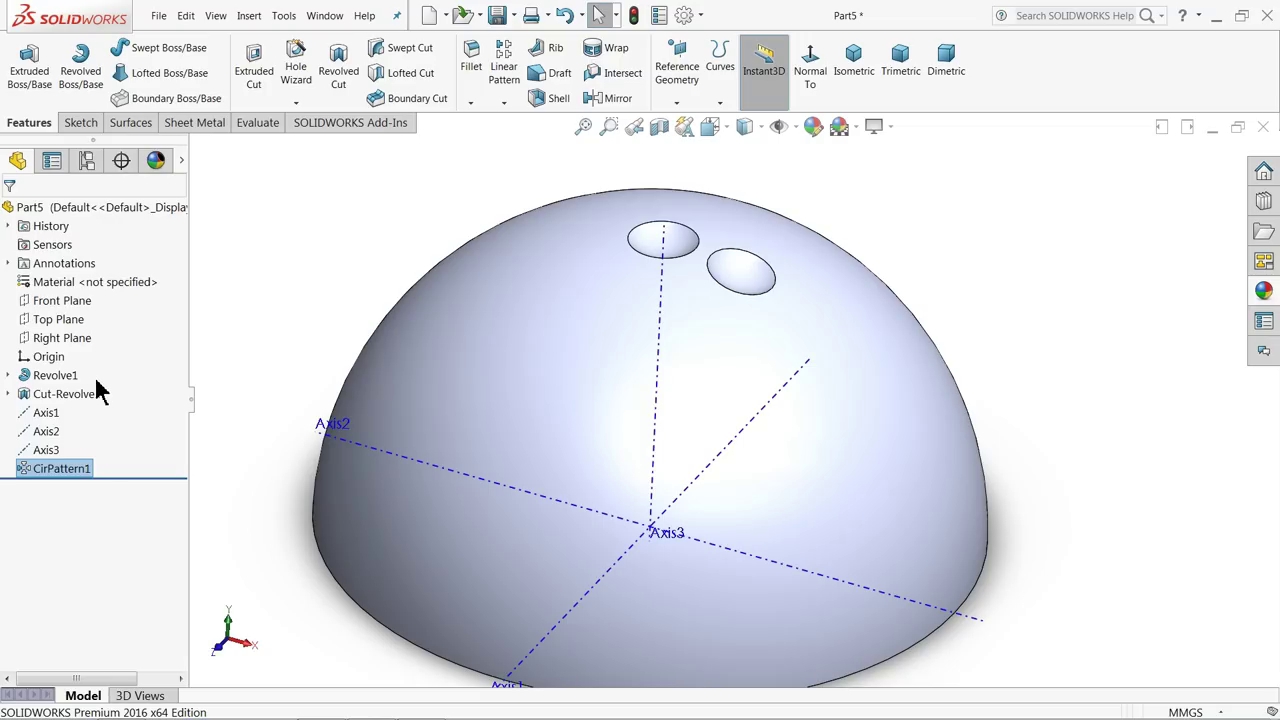
Step: Circular-pattern Cut-Revolve1 around Axis1 with 30° spacing to add a second dimple
{"action": "left_click", "coordinate": [50, 416]}
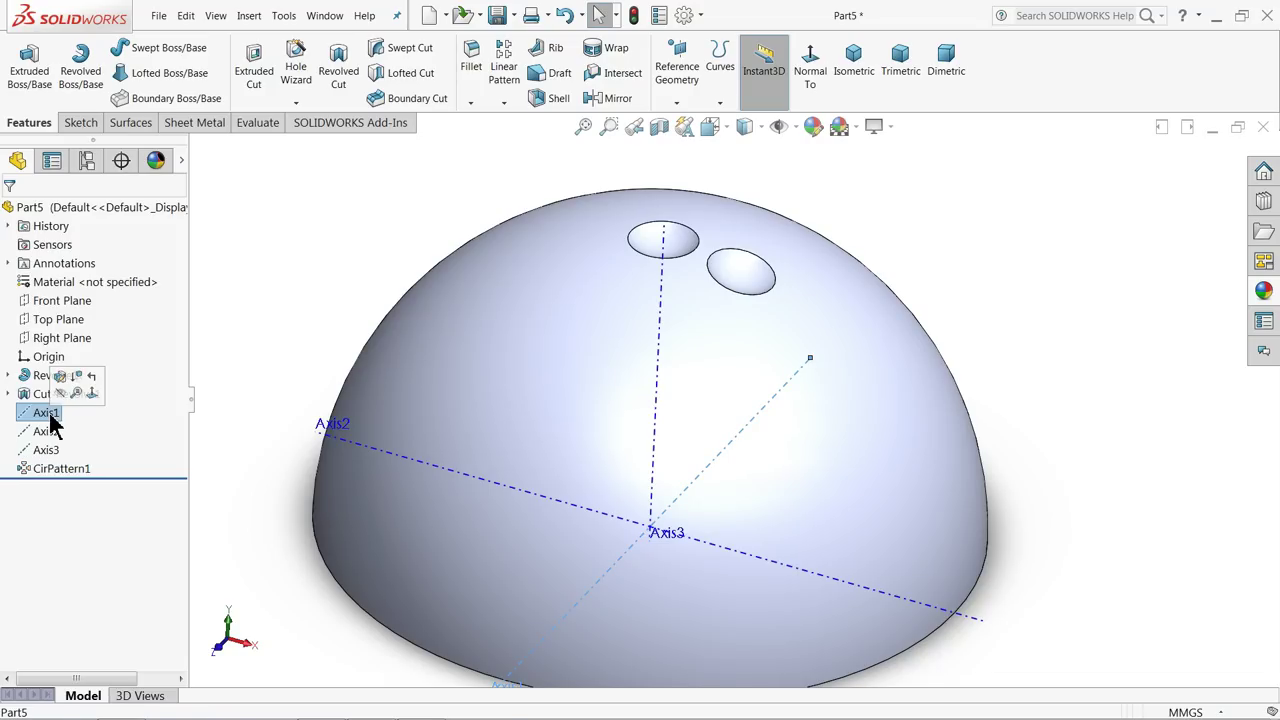
{"action": "left_click", "coordinate": [500, 101]}
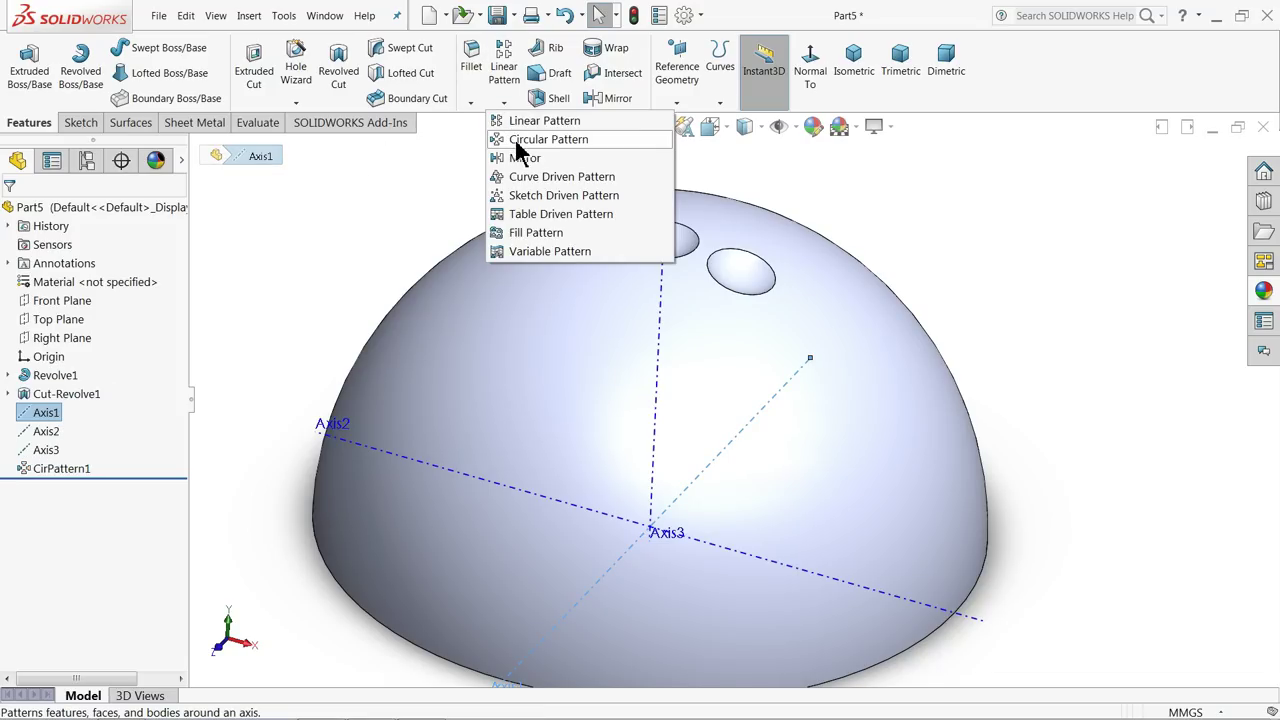
{"action": "left_click", "coordinate": [517, 141]}
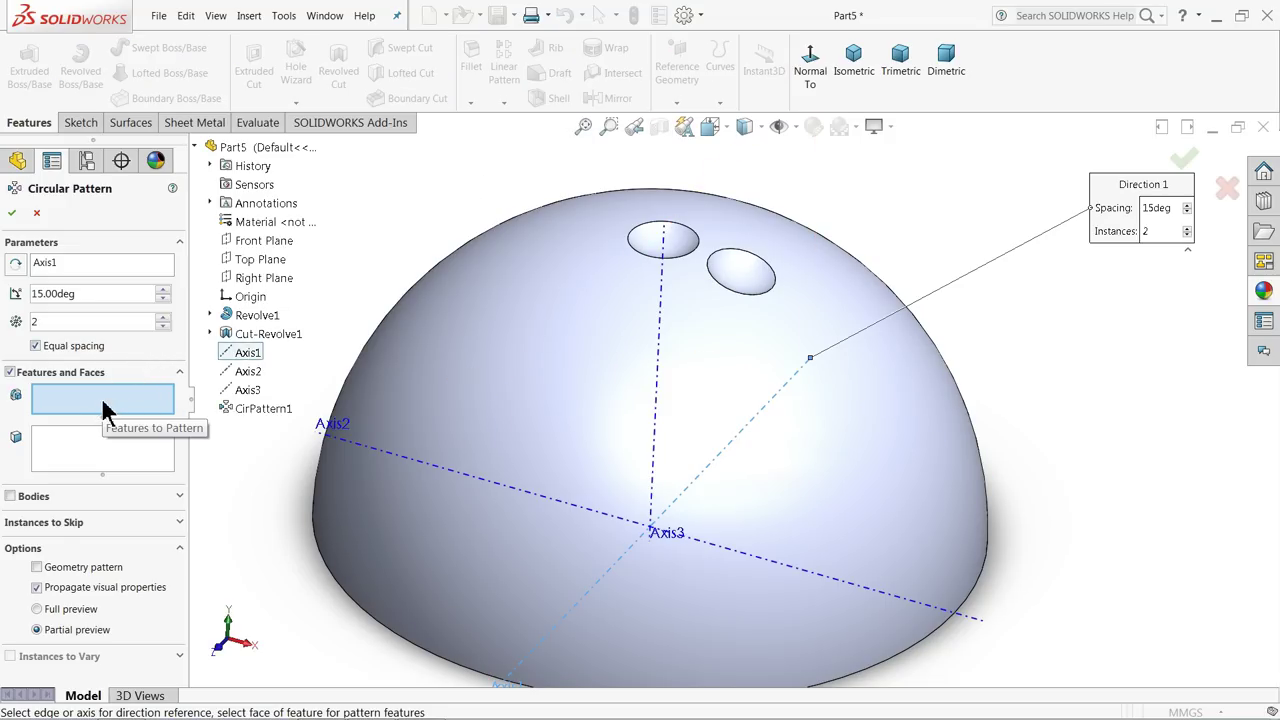
{"action": "left_click", "coordinate": [267, 334]}
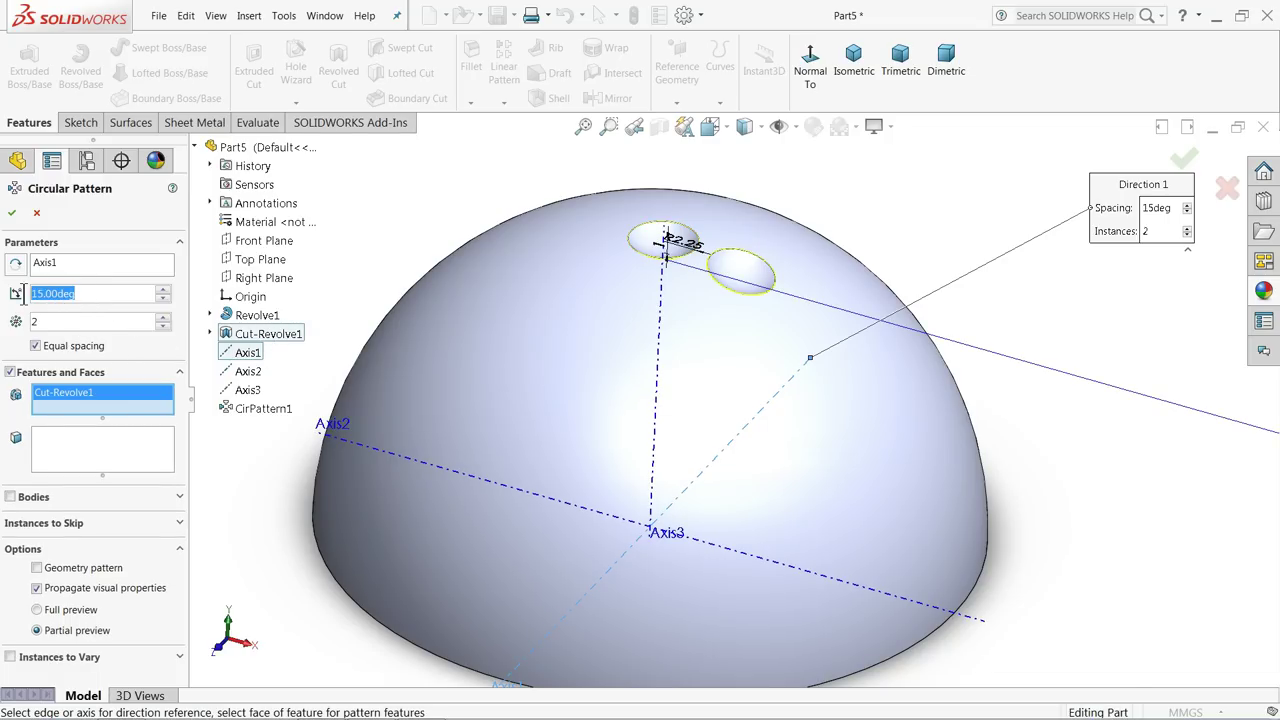
{"action": "type", "text": "30"}
{"action": "key", "text": "Return"}
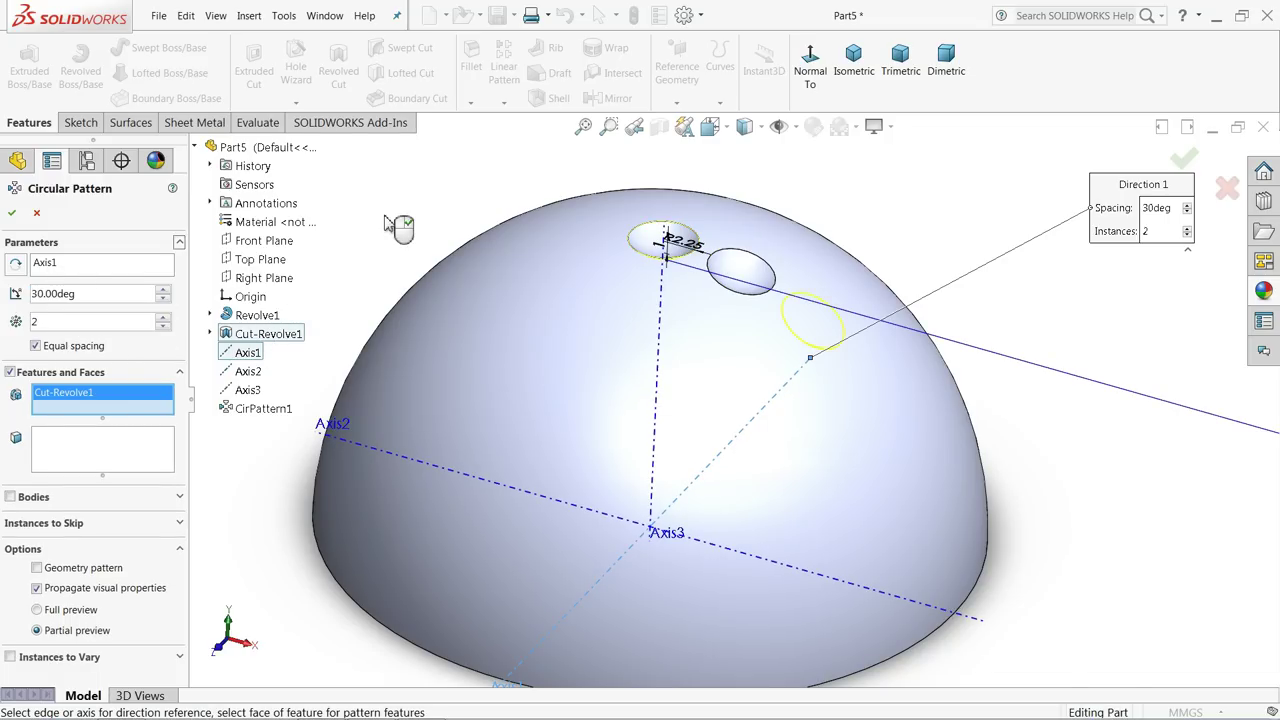
{"action": "left_click", "coordinate": [13, 213]}
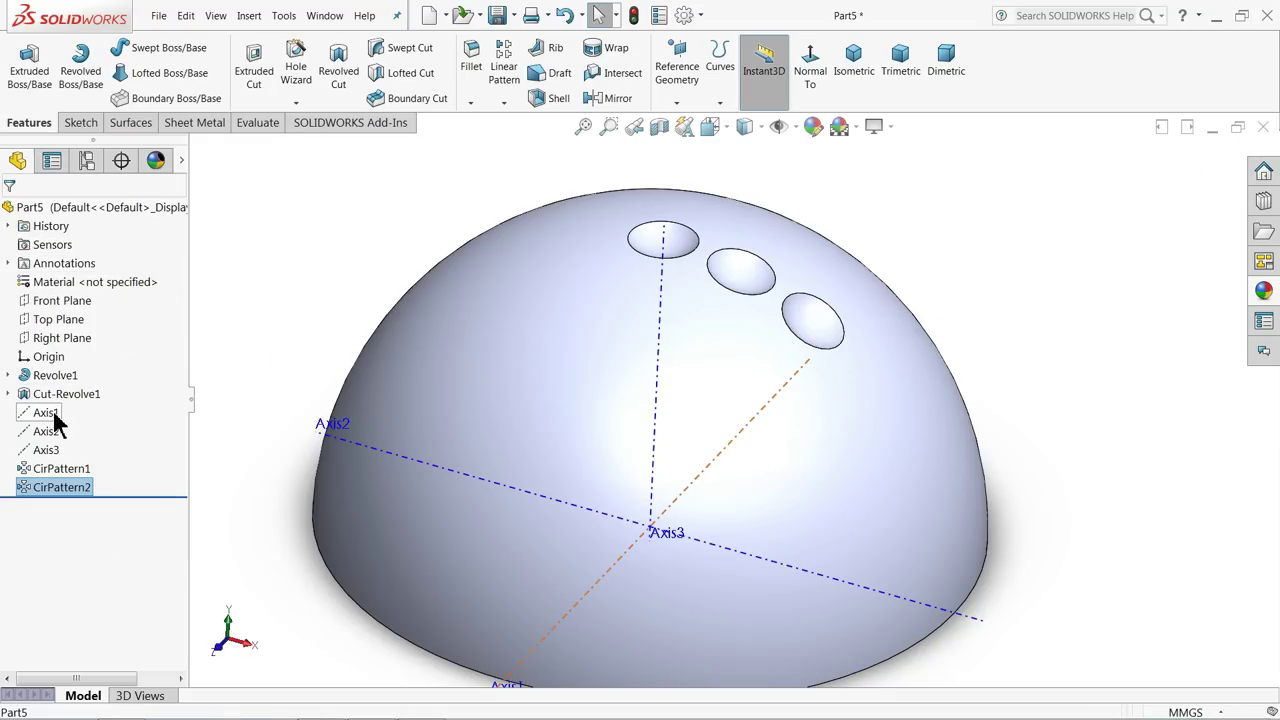
Step: Add another circular pattern of Cut-Revolve1 around Axis1 at 45° spacing
{"action": "left_click", "coordinate": [50, 413]}
{"action": "left_click", "coordinate": [504, 103]}
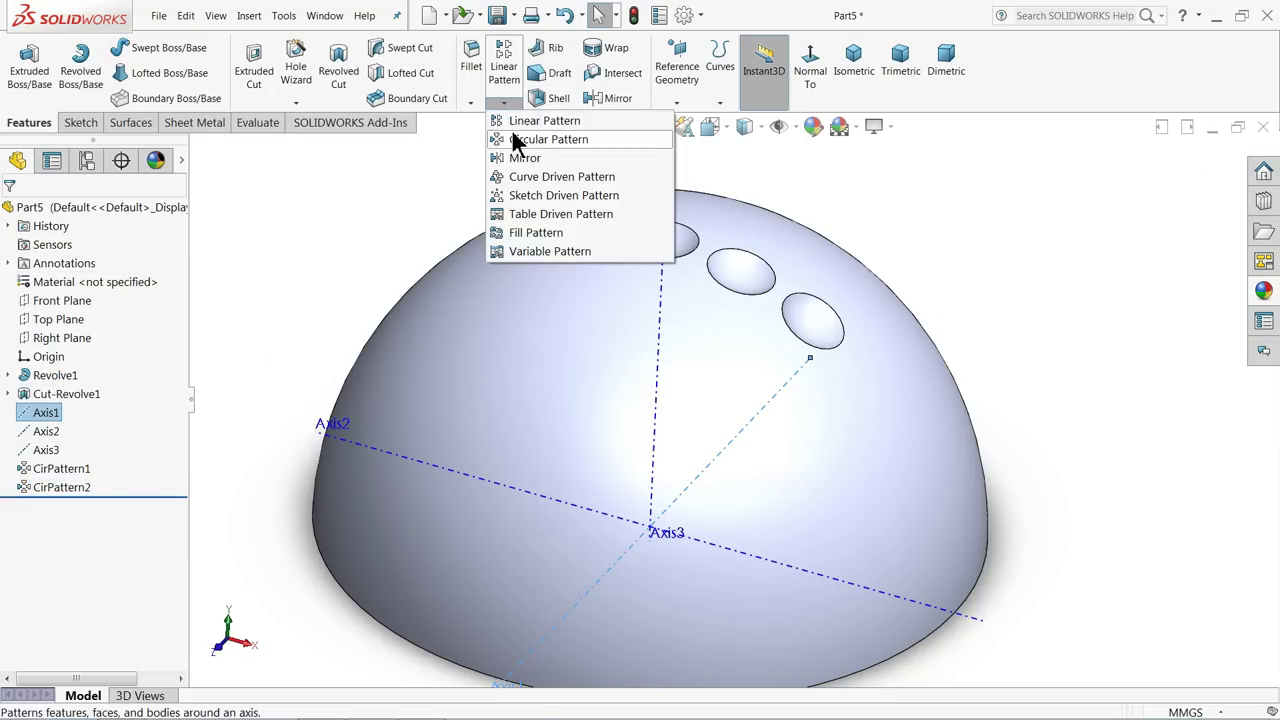
{"action": "left_click", "coordinate": [514, 142]}
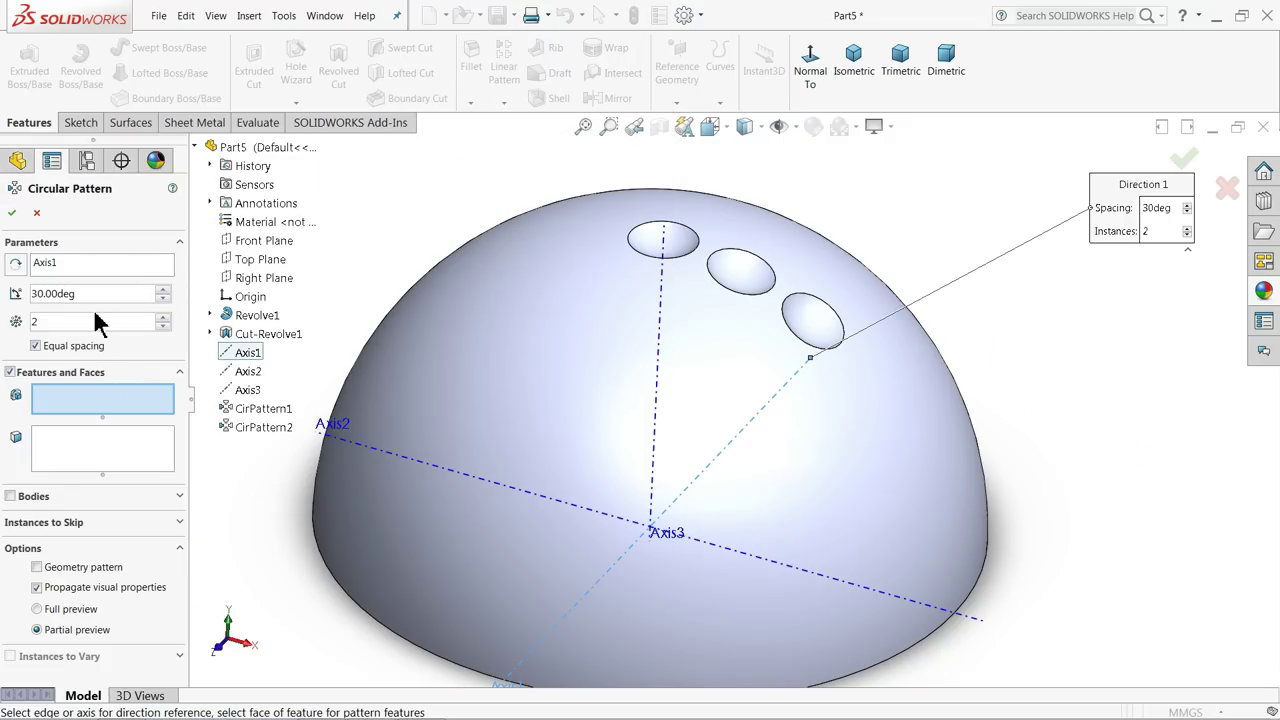
{"action": "left_click", "coordinate": [268, 334]}
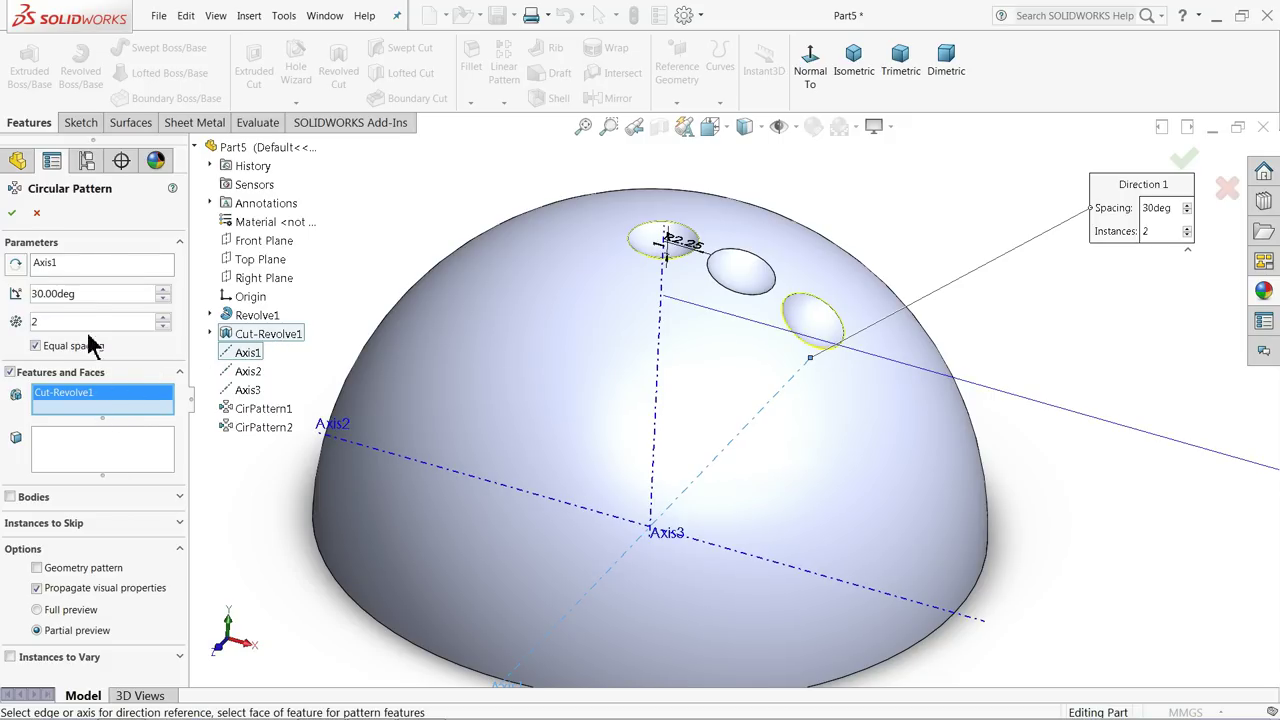
{"action": "left_click_drag", "start_coordinate": [95, 295], "coordinate": [18, 293]}
{"action": "type", "text": "45"}
{"action": "key", "text": "Return"}
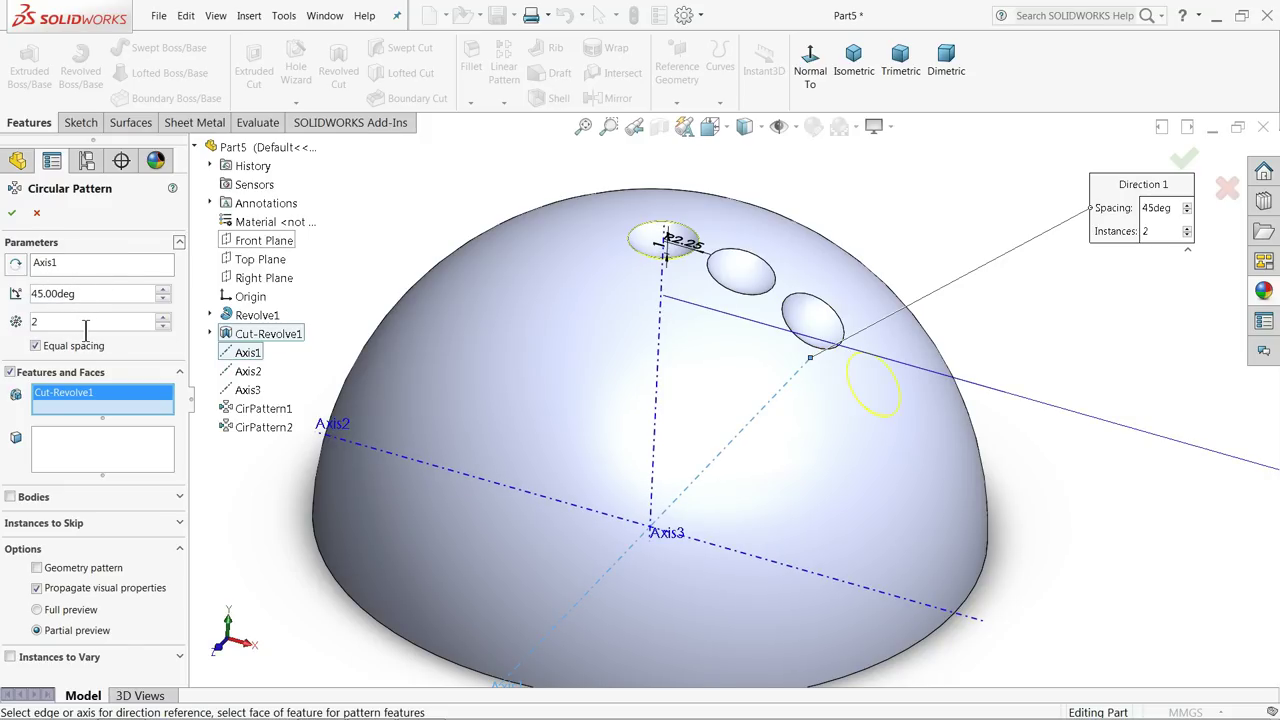
{"action": "left_click", "coordinate": [13, 216]}
Step: Circular-pattern Cut-Revolve1 around Axis1 at 60° to add the fifth dimple
{"action": "left_click", "coordinate": [46, 417]}
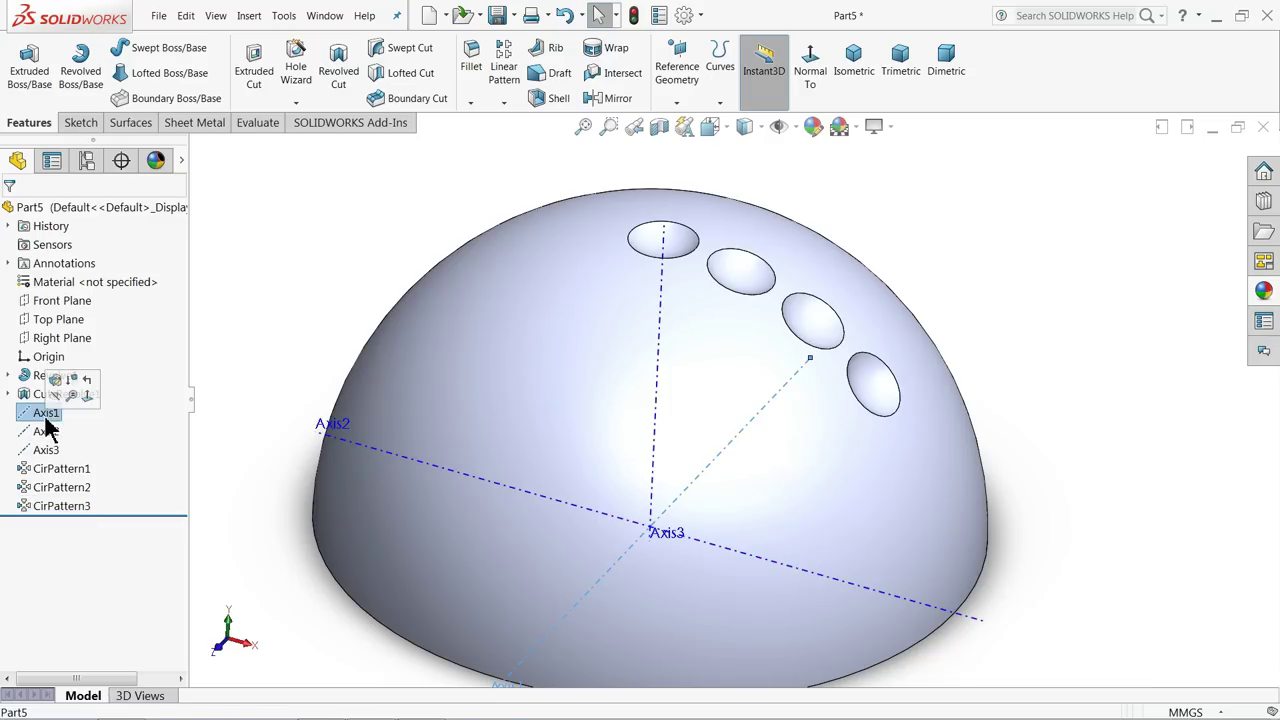
{"action": "left_click", "coordinate": [504, 102]}
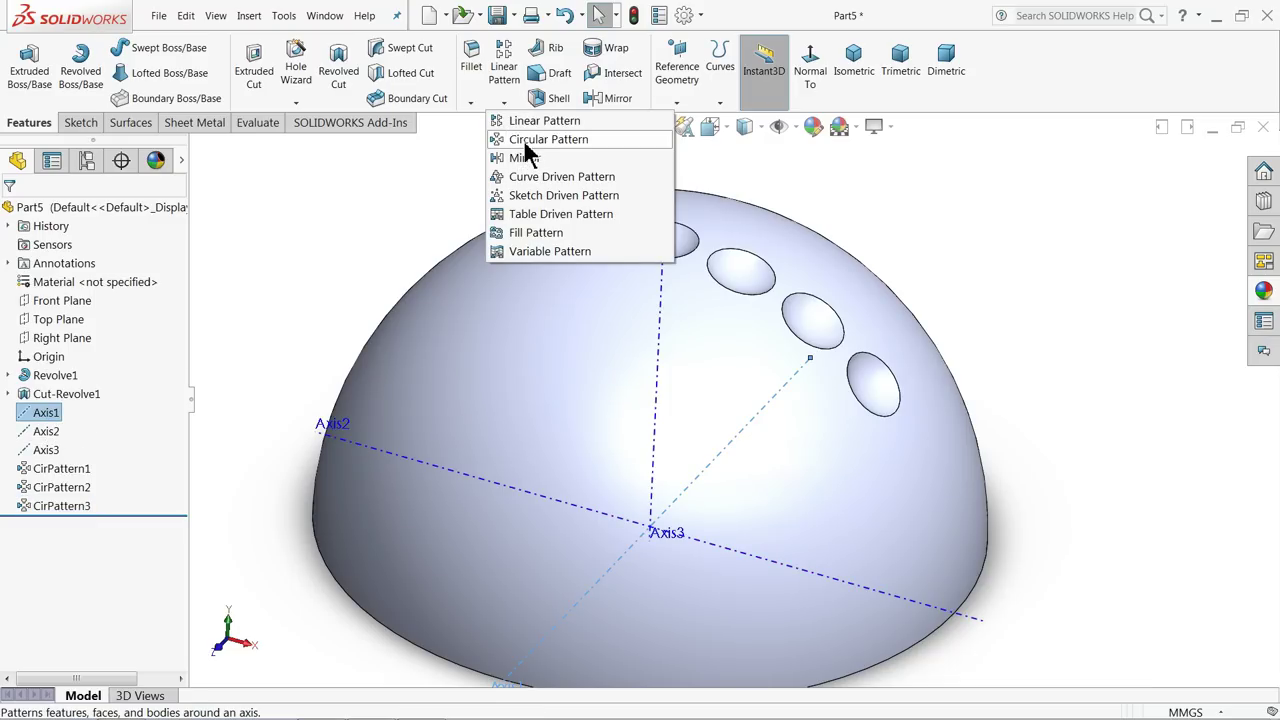
{"action": "left_click", "coordinate": [526, 141]}
{"action": "left_click", "coordinate": [266, 334]}
{"action": "left_click_drag", "start_coordinate": [89, 293], "coordinate": [15, 293]}
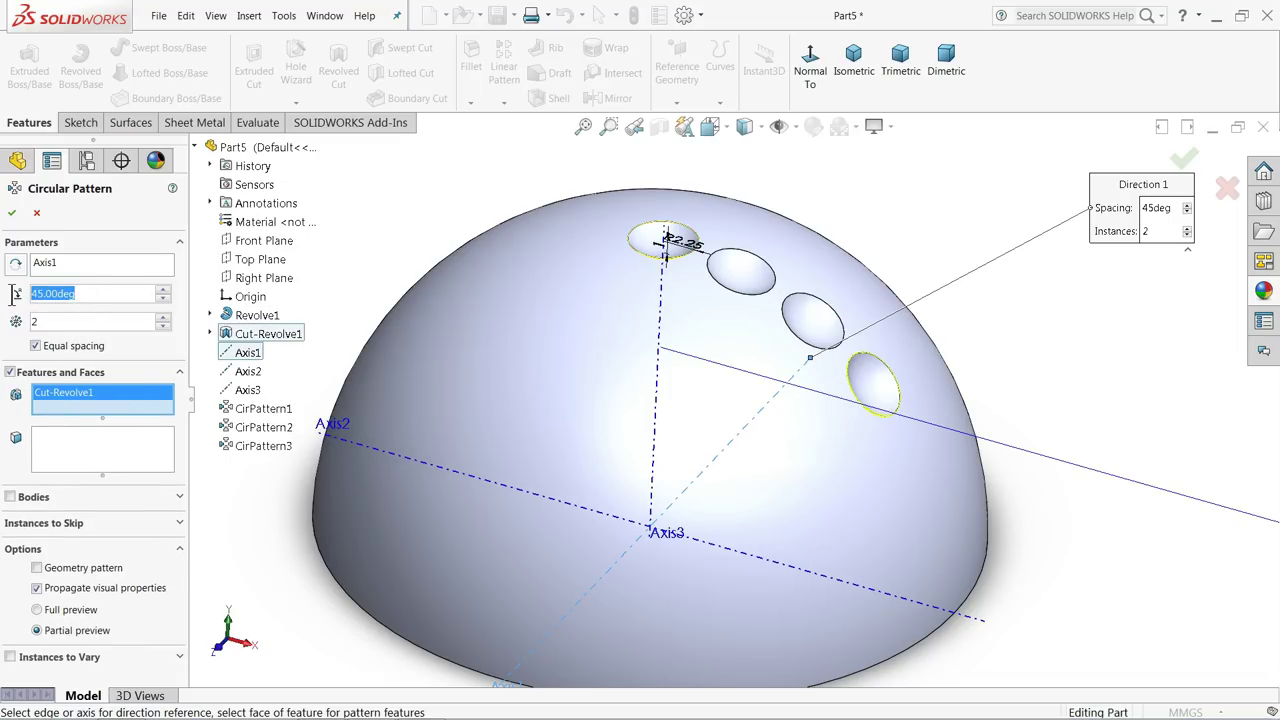
{"action": "type", "text": "60"}
{"action": "key", "text": "Return"}
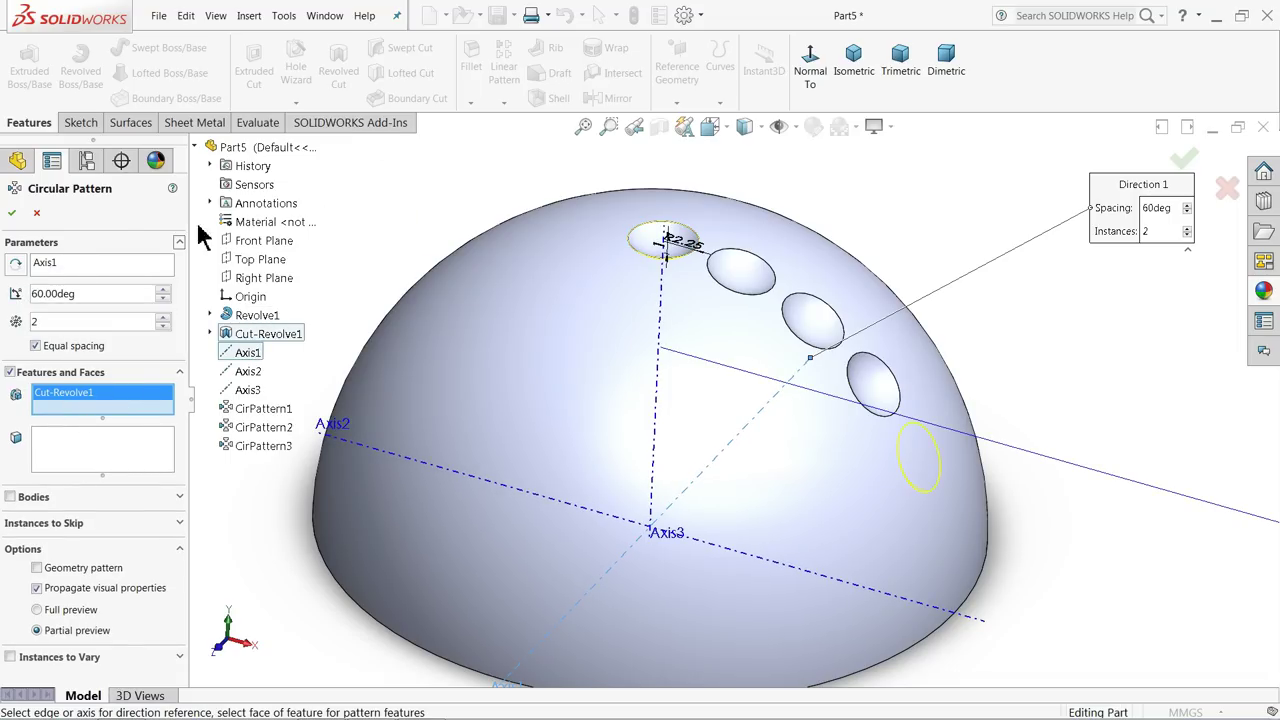
{"action": "left_click", "coordinate": [14, 216]}
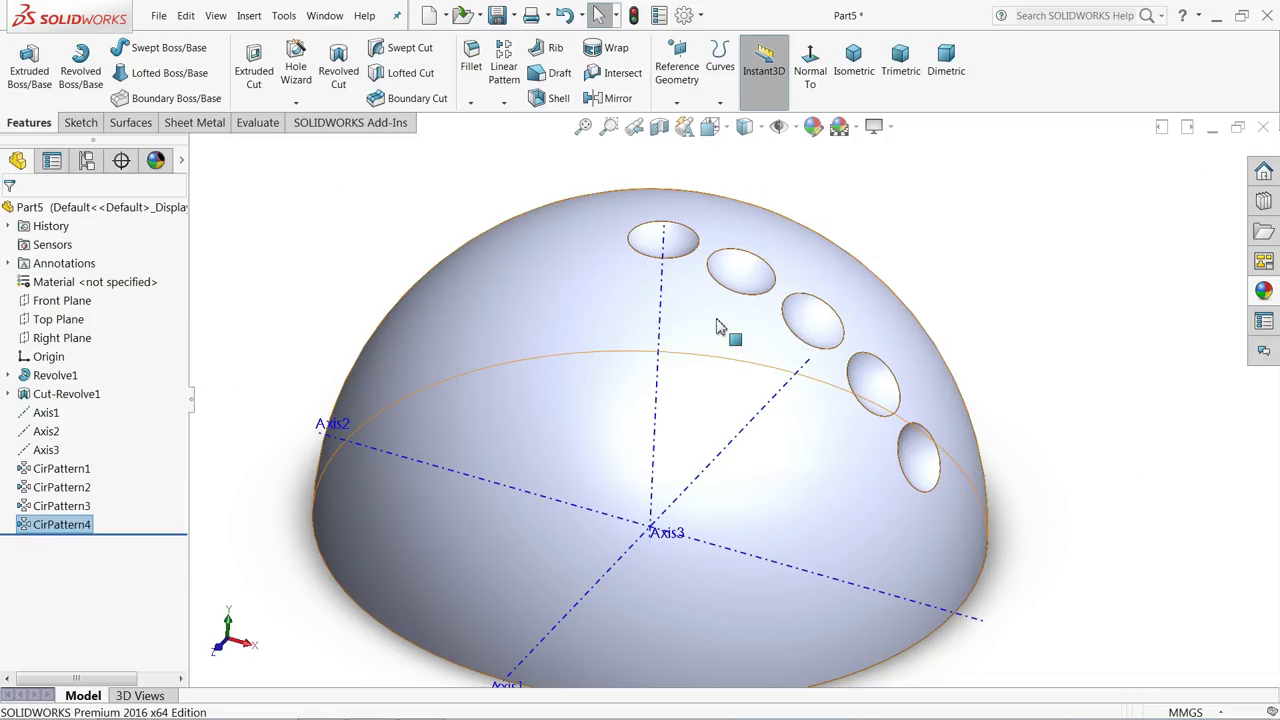
Step: Add a 75° circular pattern of Cut-Revolve1 around Axis1 for the sixth dimple
{"action": "scroll", "coordinate": [760, 326], "scroll_direction": "down", "scroll_amount": 3}
{"action": "middle_click_drag", "start_coordinate": [563, 243], "coordinate": [548, 140]}
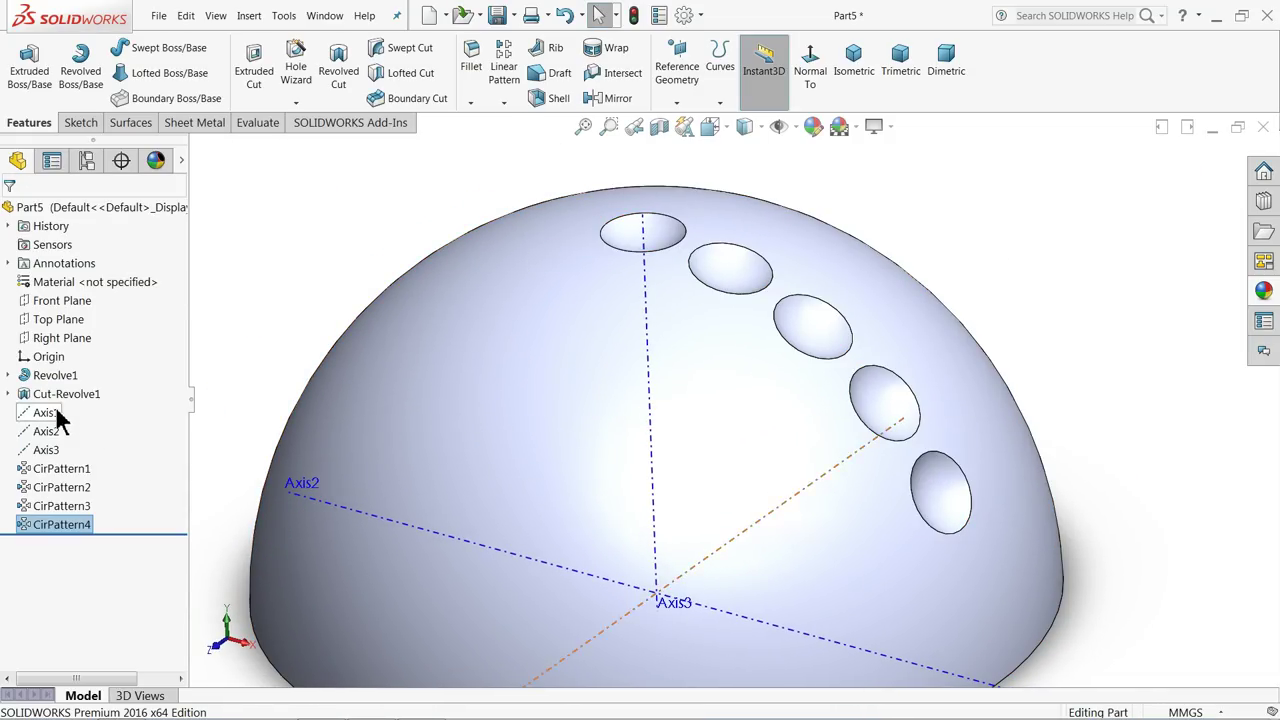
{"action": "left_click", "coordinate": [45, 412]}
{"action": "left_click", "coordinate": [504, 103]}
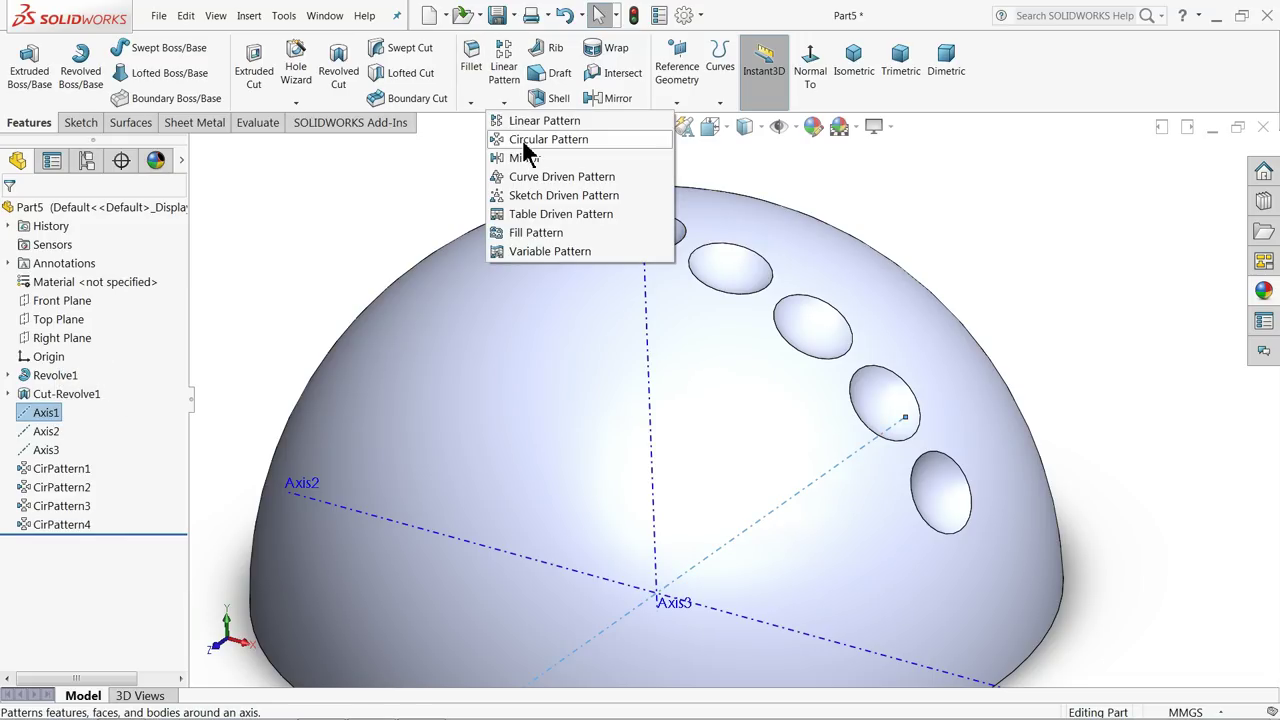
{"action": "left_click", "coordinate": [522, 143]}
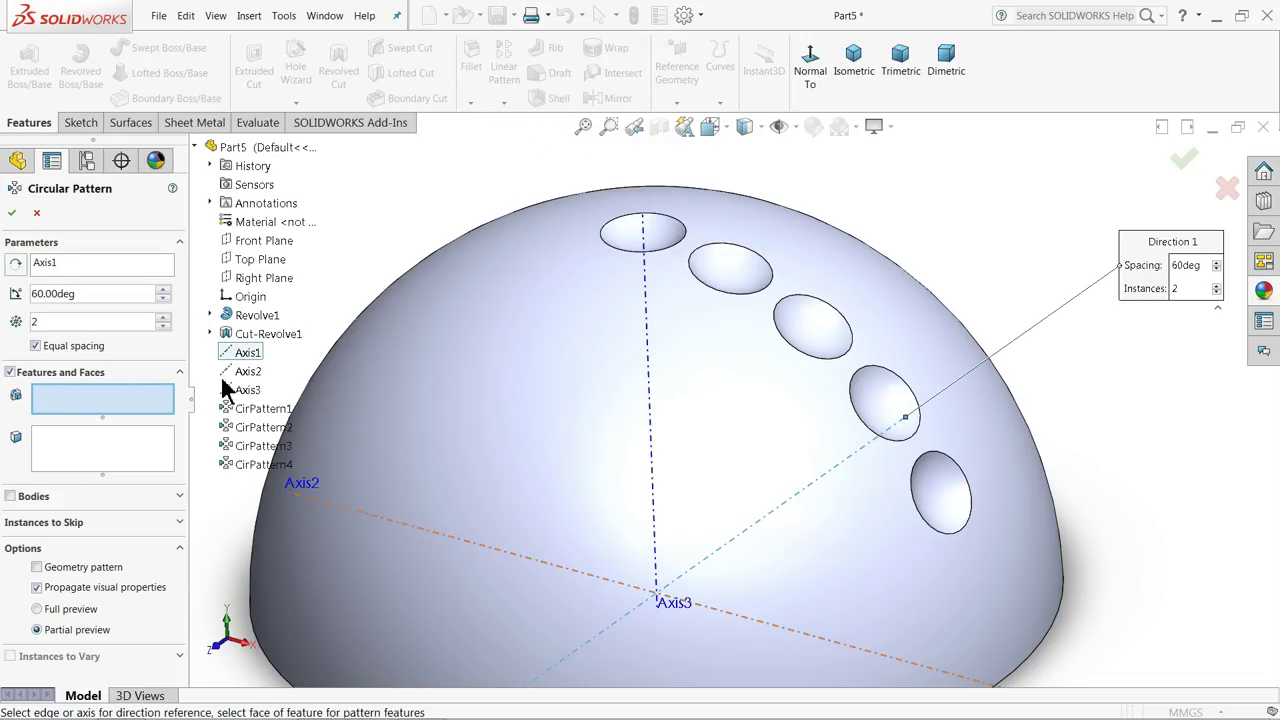
{"action": "left_click", "coordinate": [258, 334]}
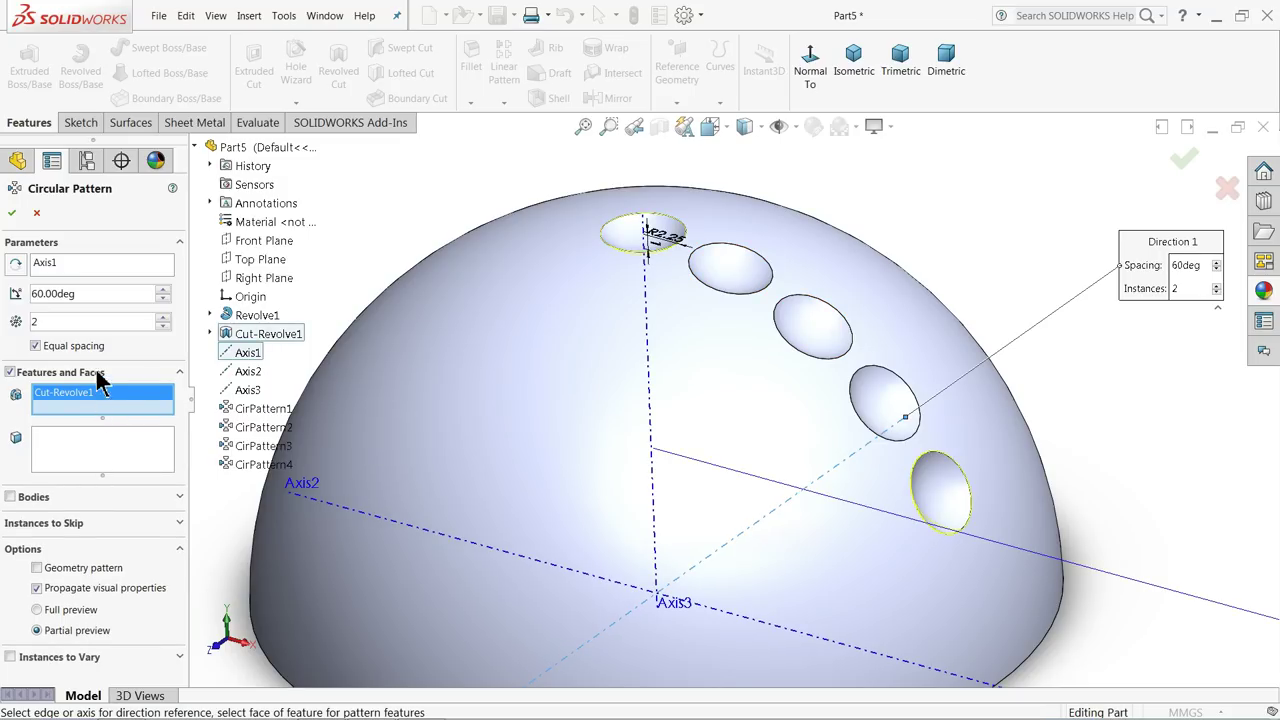
{"action": "double_click", "coordinate": [92, 294]}
{"action": "type", "text": "75"}
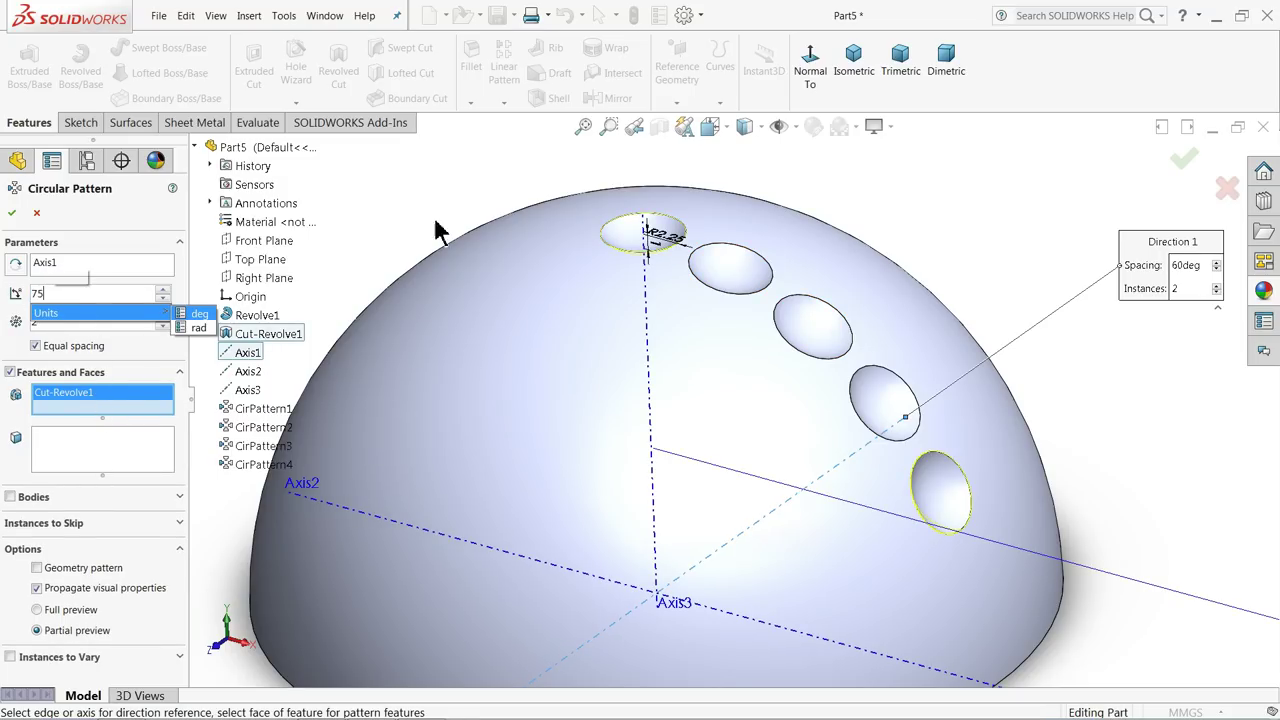
{"action": "key", "text": "Return"}
{"action": "scroll", "coordinate": [451, 243], "scroll_direction": "up", "scroll_amount": 2}
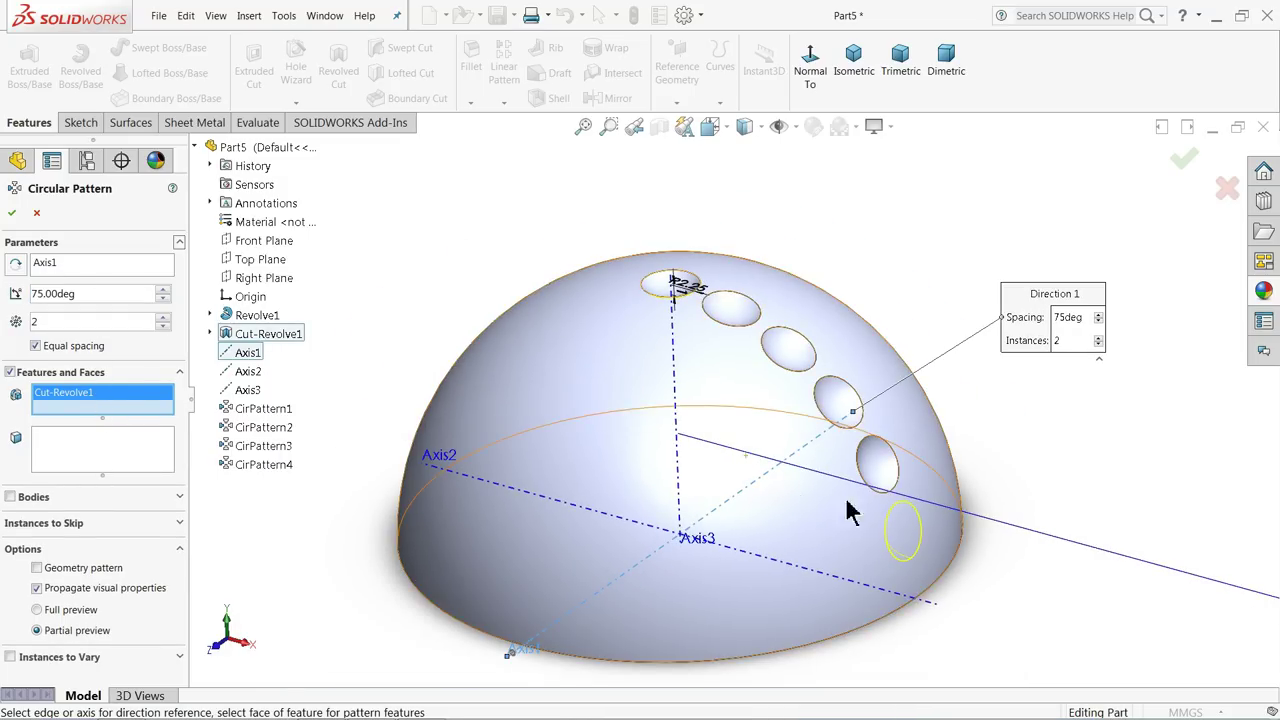
{"action": "scroll", "coordinate": [860, 512], "scroll_direction": "down", "scroll_amount": 2}
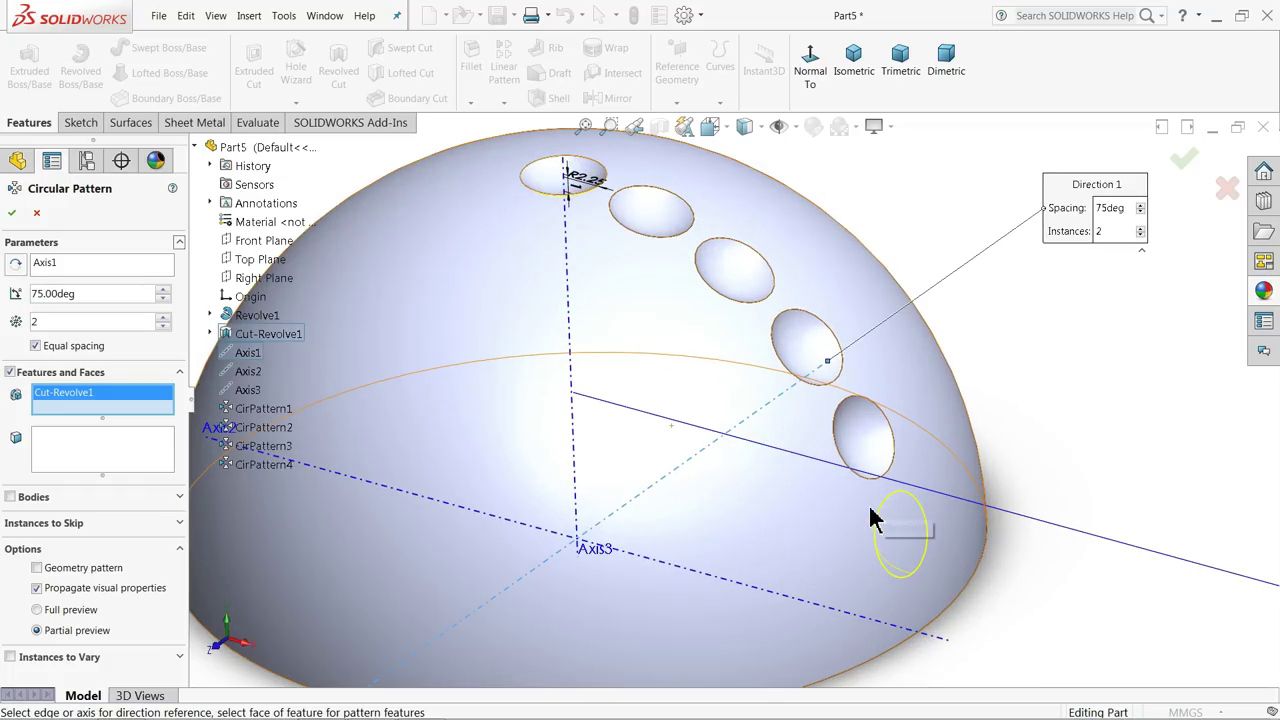
{"action": "left_click", "coordinate": [12, 213]}
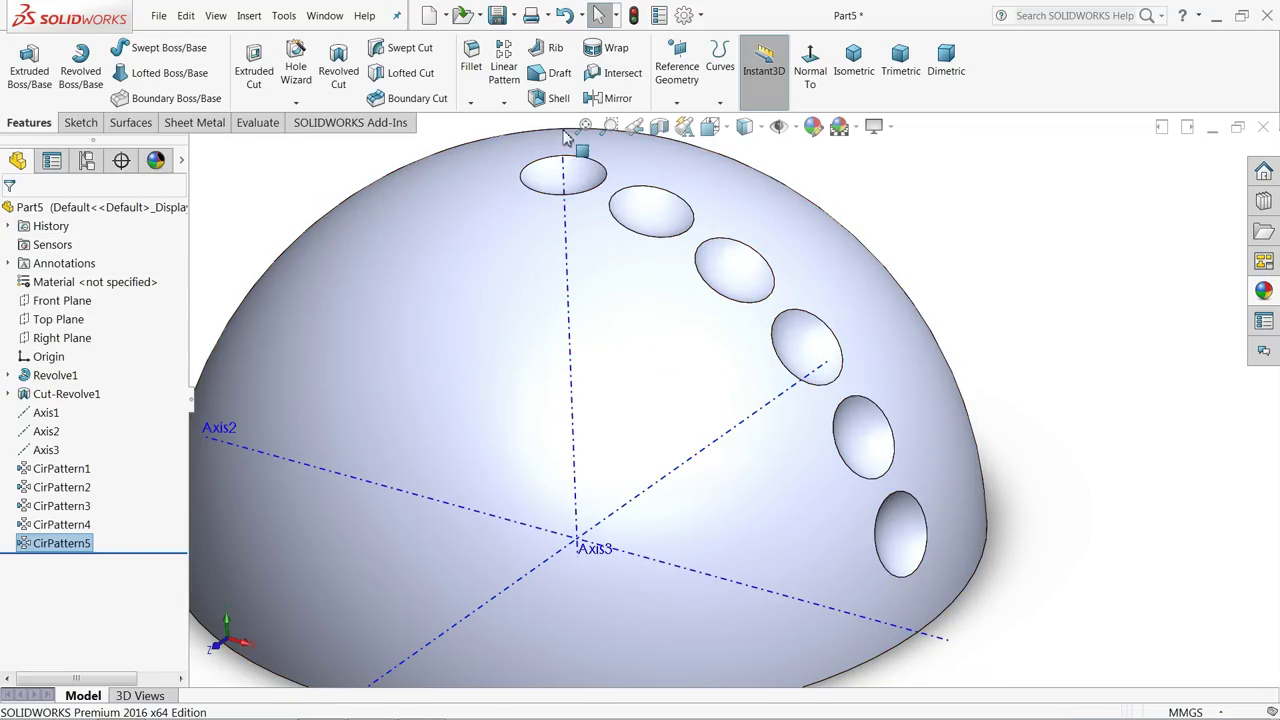
Step: Circular-pattern Cut-Revolve1 around Axis1 at 90° to place a seventh dimple at the rim
{"action": "left_click", "coordinate": [50, 413]}
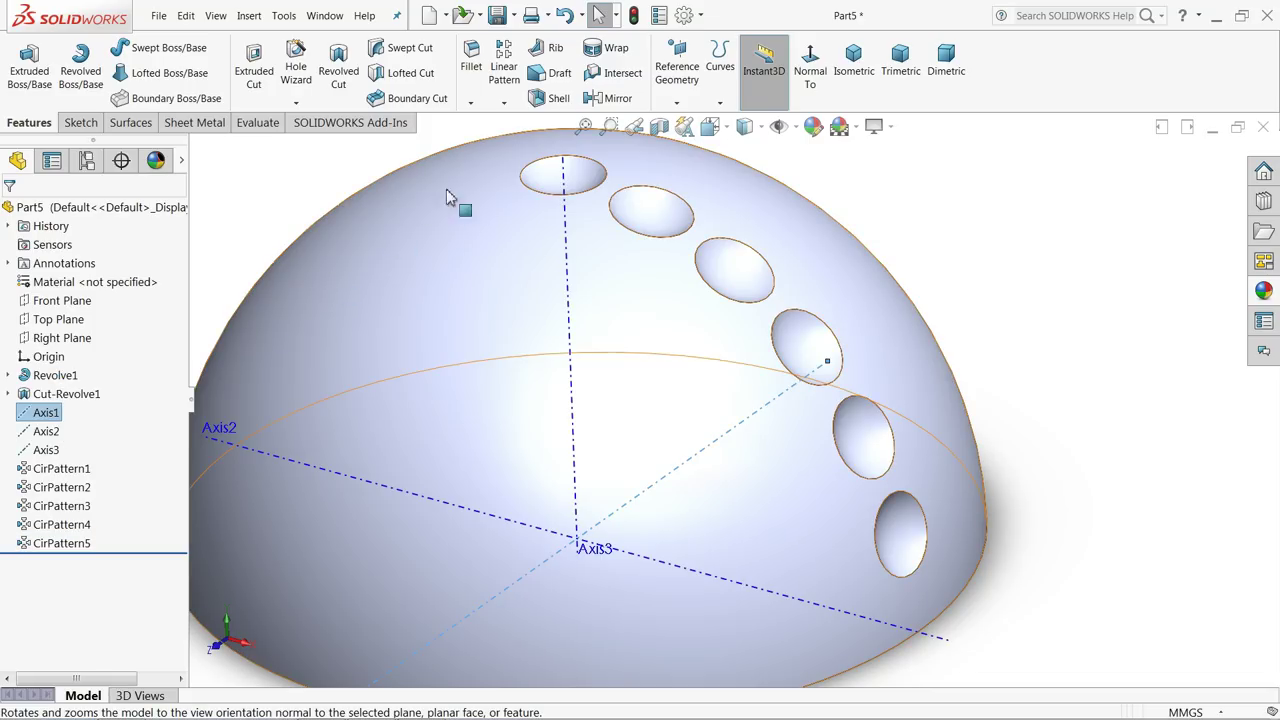
{"action": "left_click", "coordinate": [504, 103]}
{"action": "left_click", "coordinate": [510, 137]}
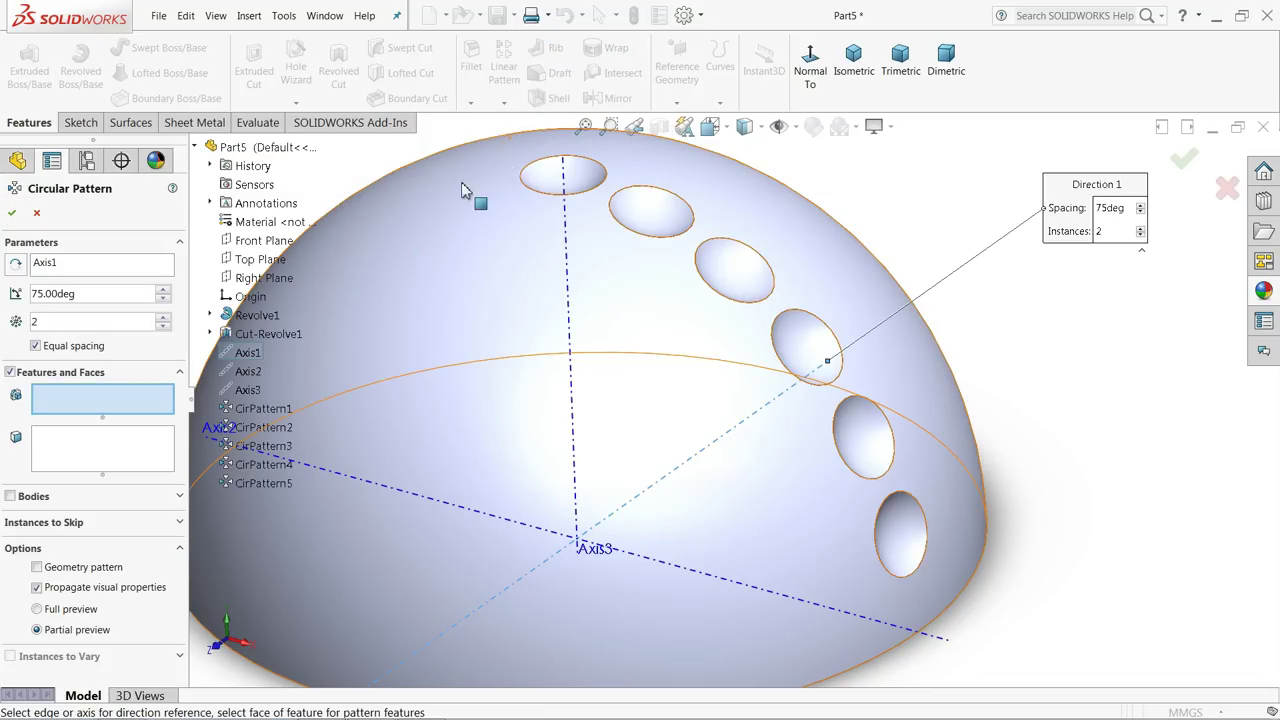
{"action": "left_click", "coordinate": [270, 334]}
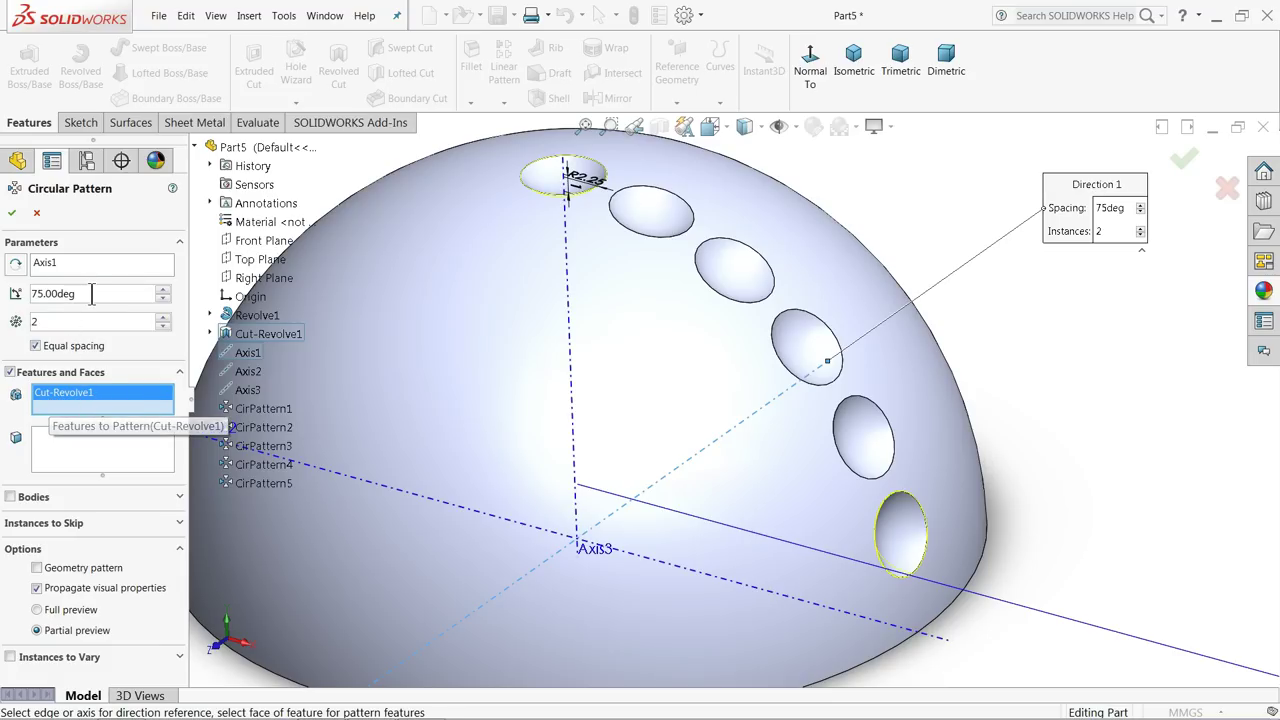
{"action": "left_click_drag", "start_coordinate": [72, 293], "coordinate": [15, 293]}
{"action": "type", "text": "90"}
{"action": "key", "text": "Return"}
{"action": "middle_click_drag", "start_coordinate": [449, 420], "coordinate": [760, 492]}
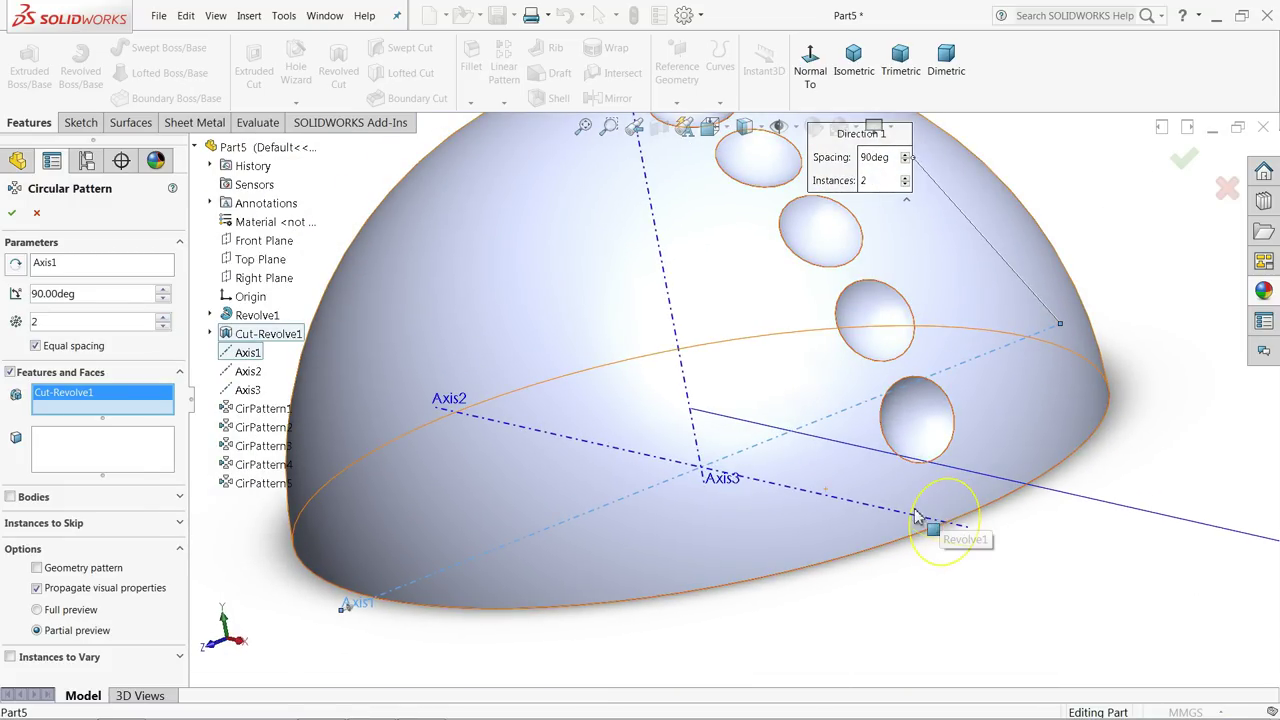
{"action": "left_click", "coordinate": [16, 218]}
Step: Review the second, third and fourth holes' patterns, including the 45° one
{"action": "scroll", "coordinate": [677, 423], "scroll_direction": "down", "scroll_amount": 3}
{"action": "middle_click_drag", "start_coordinate": [677, 423], "coordinate": [706, 429]}
{"action": "scroll", "coordinate": [706, 258], "scroll_direction": "up", "scroll_amount": 2}
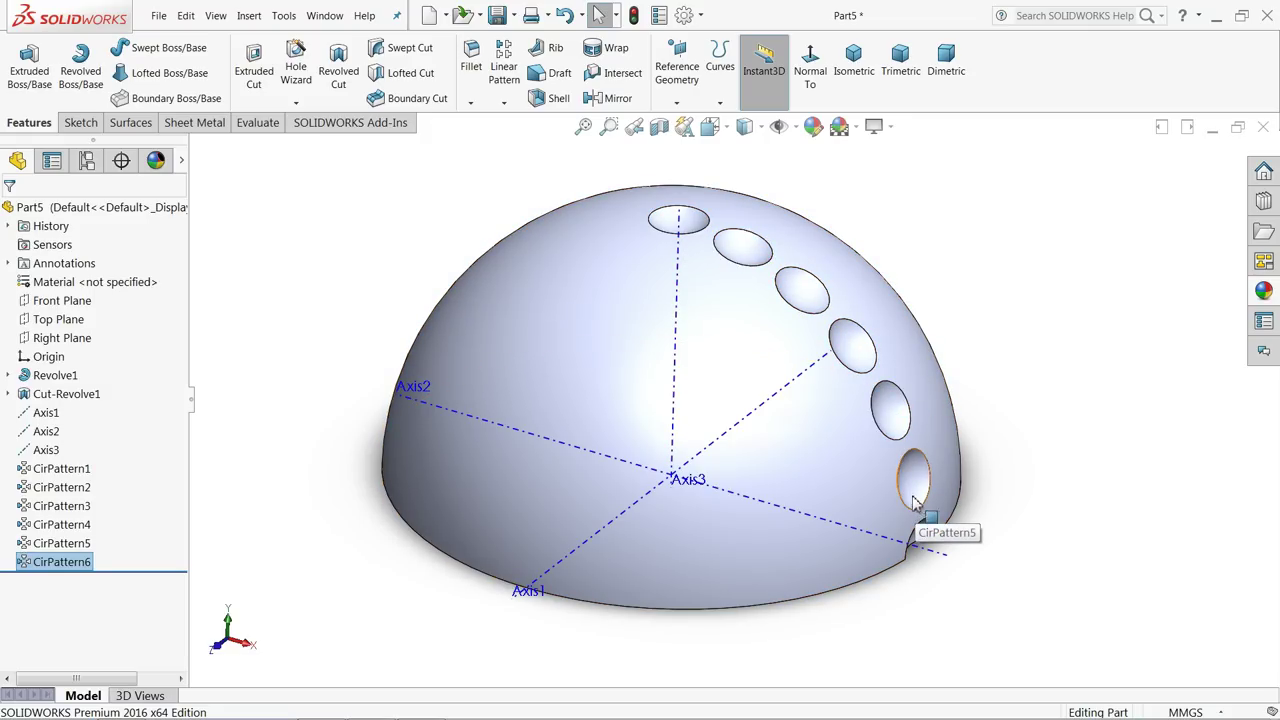
{"action": "scroll", "coordinate": [680, 245], "scroll_direction": "down", "scroll_amount": 2}
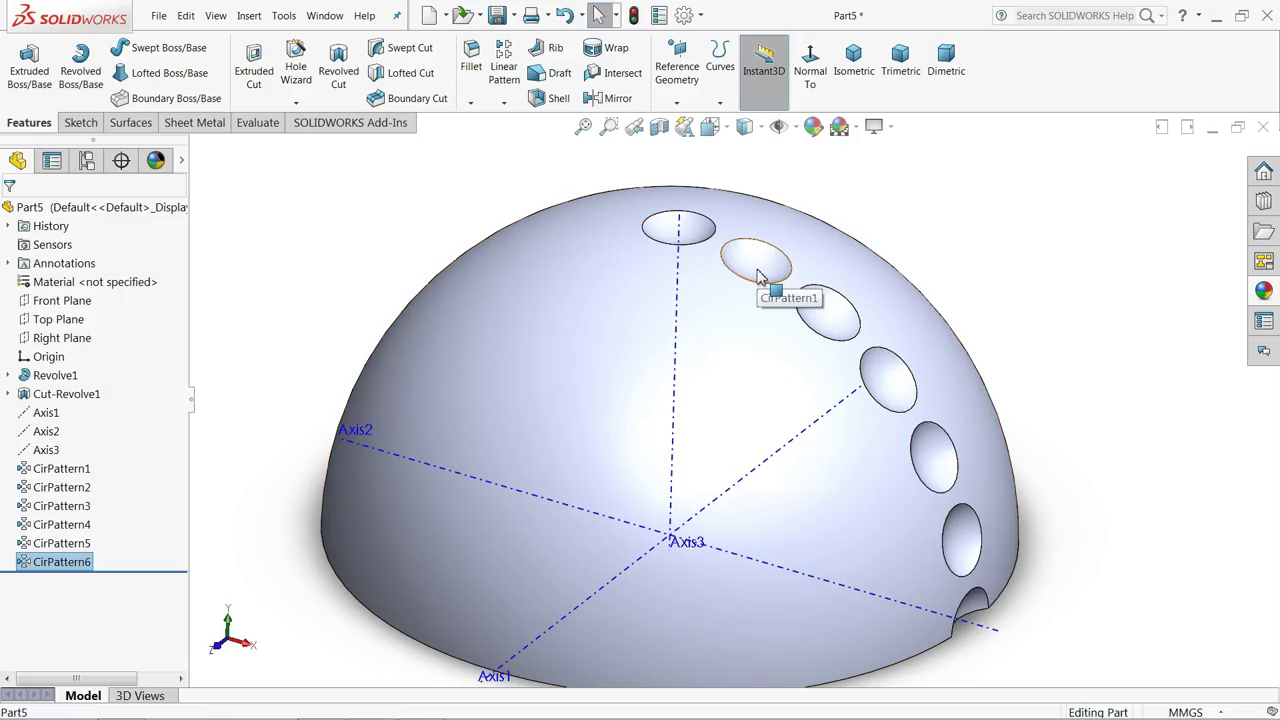
{"action": "left_click", "coordinate": [757, 276]}
{"action": "left_click", "coordinate": [828, 312]}
{"action": "left_click", "coordinate": [900, 378]}
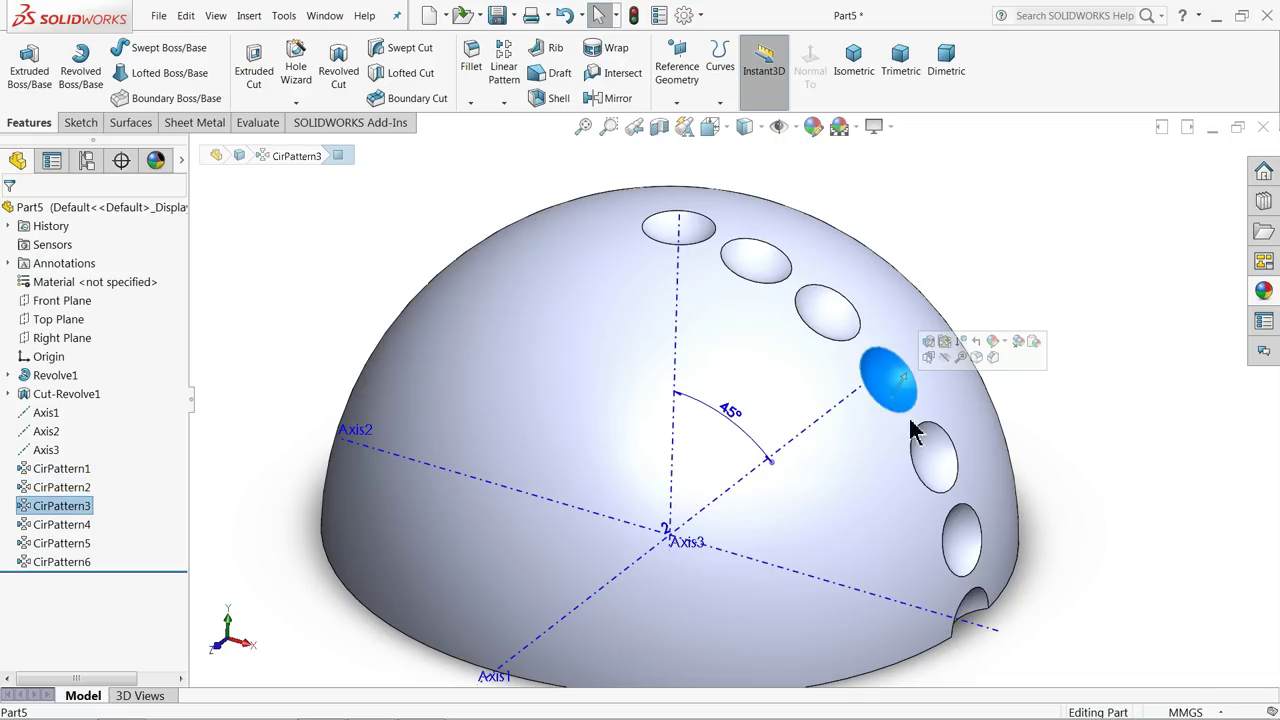
Step: Check the fifth and sixth holes' patterns, including the 75° one, then clear the selection
{"action": "left_click", "coordinate": [938, 470]}
{"action": "left_click", "coordinate": [958, 538]}
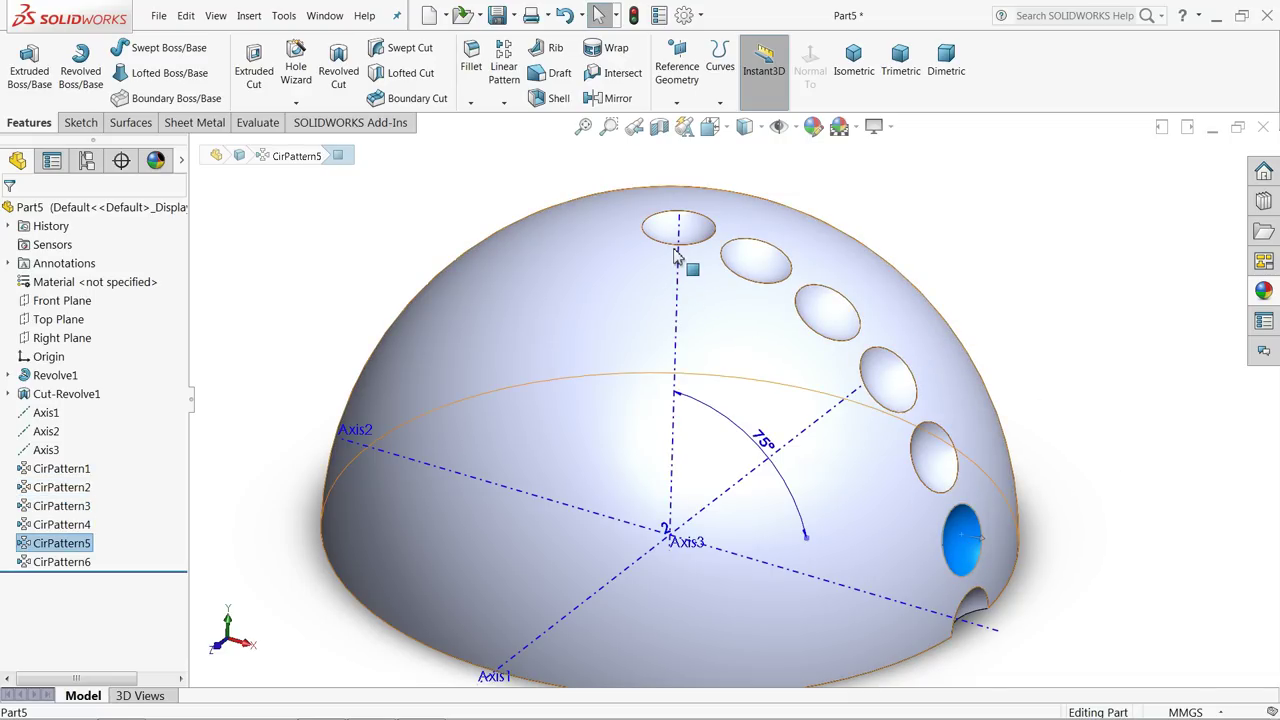
{"action": "scroll", "coordinate": [551, 274], "scroll_direction": "up", "scroll_amount": 2}
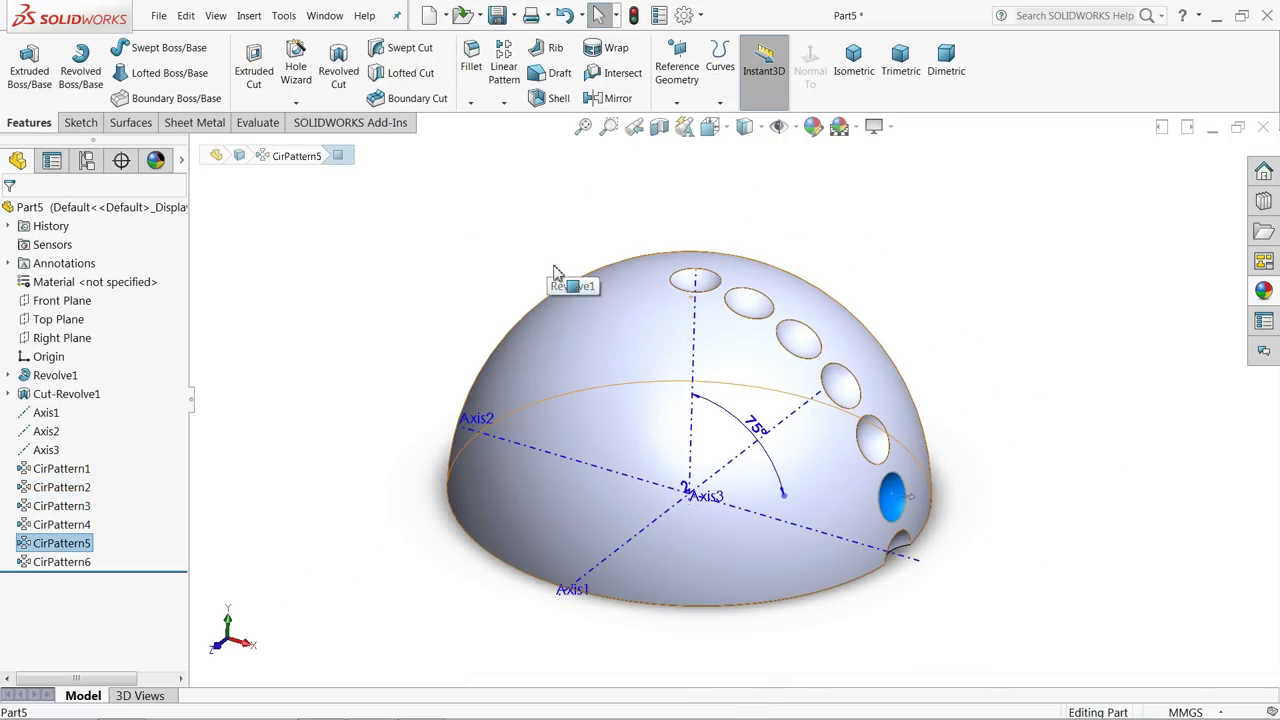
{"action": "left_click", "coordinate": [445, 240]}
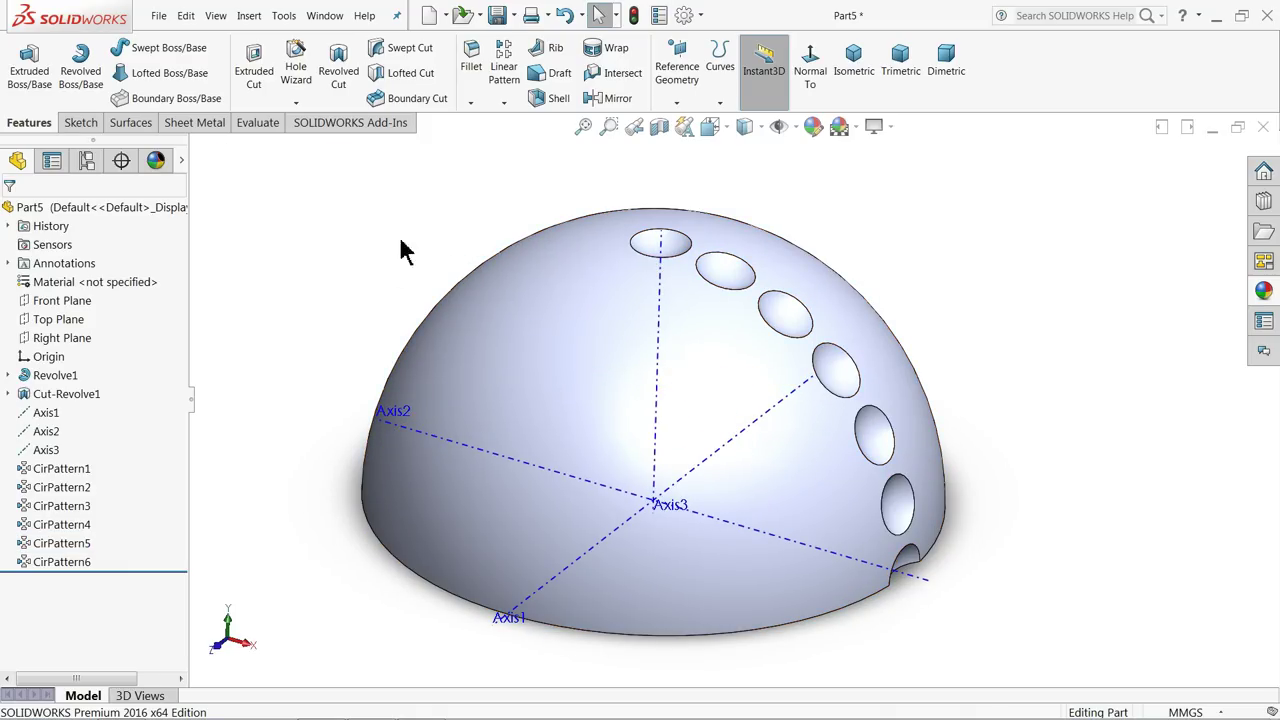
Step: Start a 360° circular pattern around Axis3, removing Cut-Revolve1 from the features list
{"action": "left_click", "coordinate": [45, 449]}
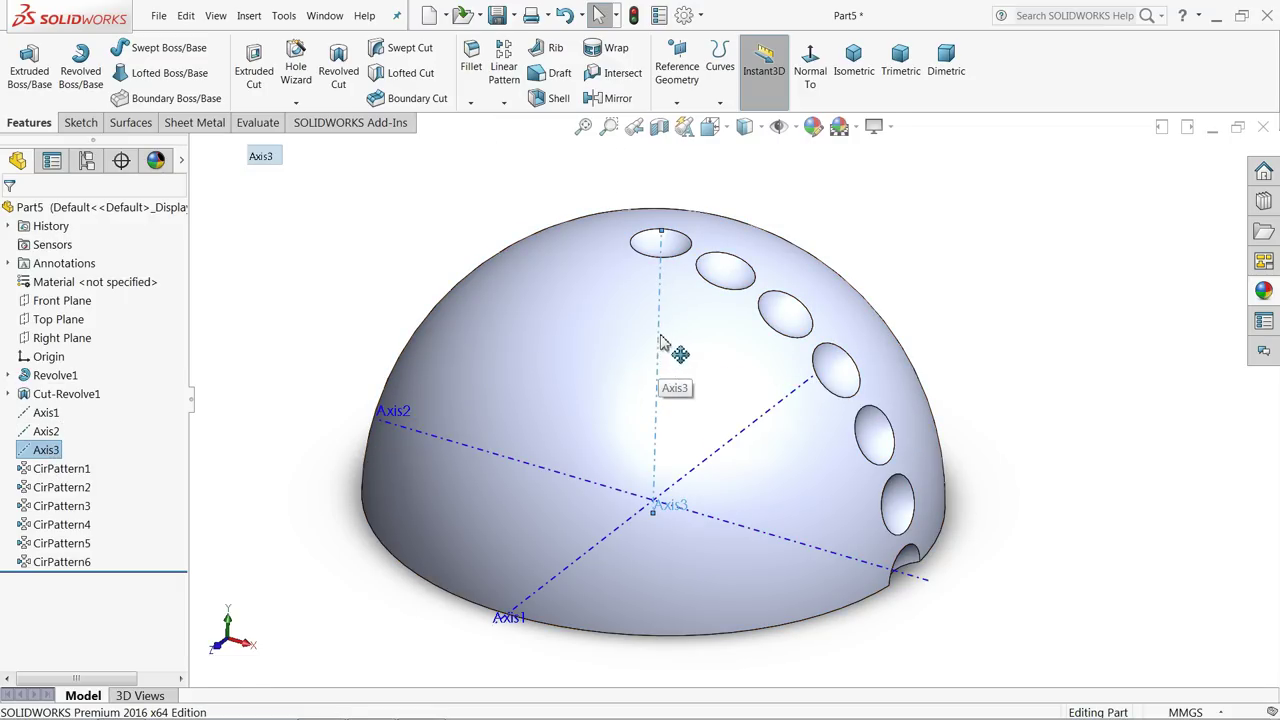
{"action": "left_click", "coordinate": [500, 103]}
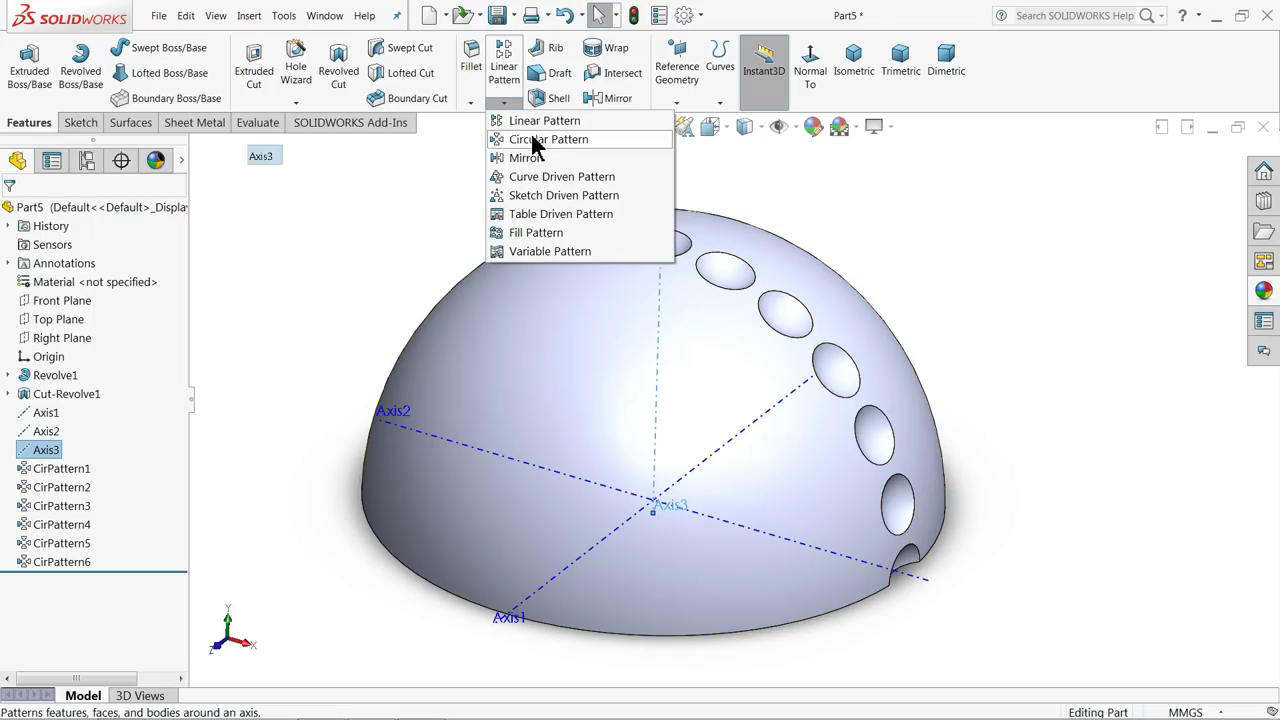
{"action": "left_click", "coordinate": [535, 142]}
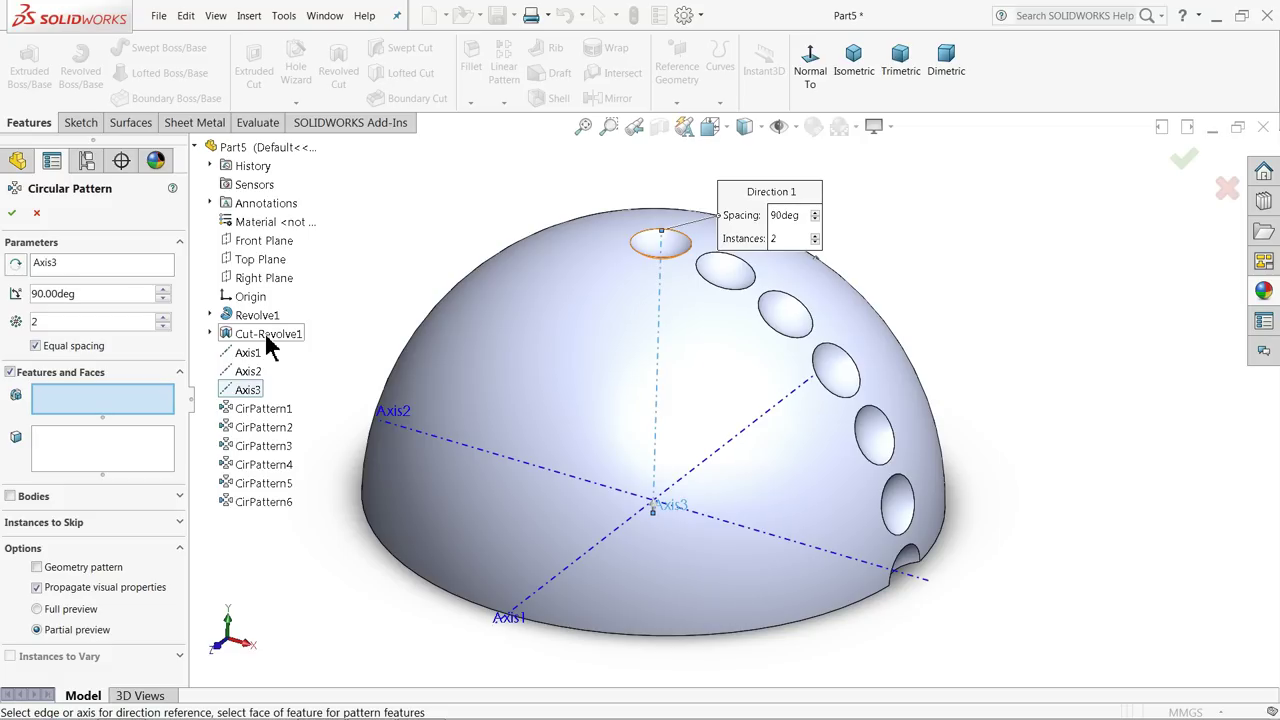
{"action": "left_click", "coordinate": [268, 334]}
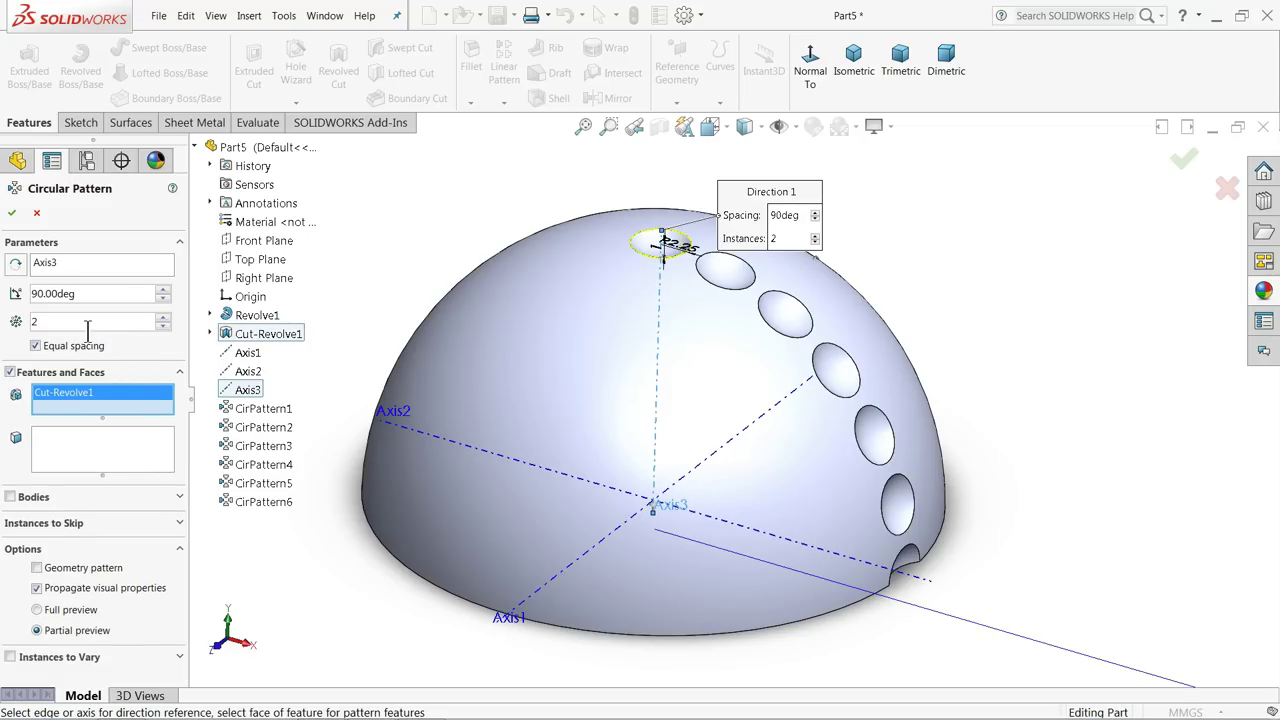
{"action": "type", "text": "360"}
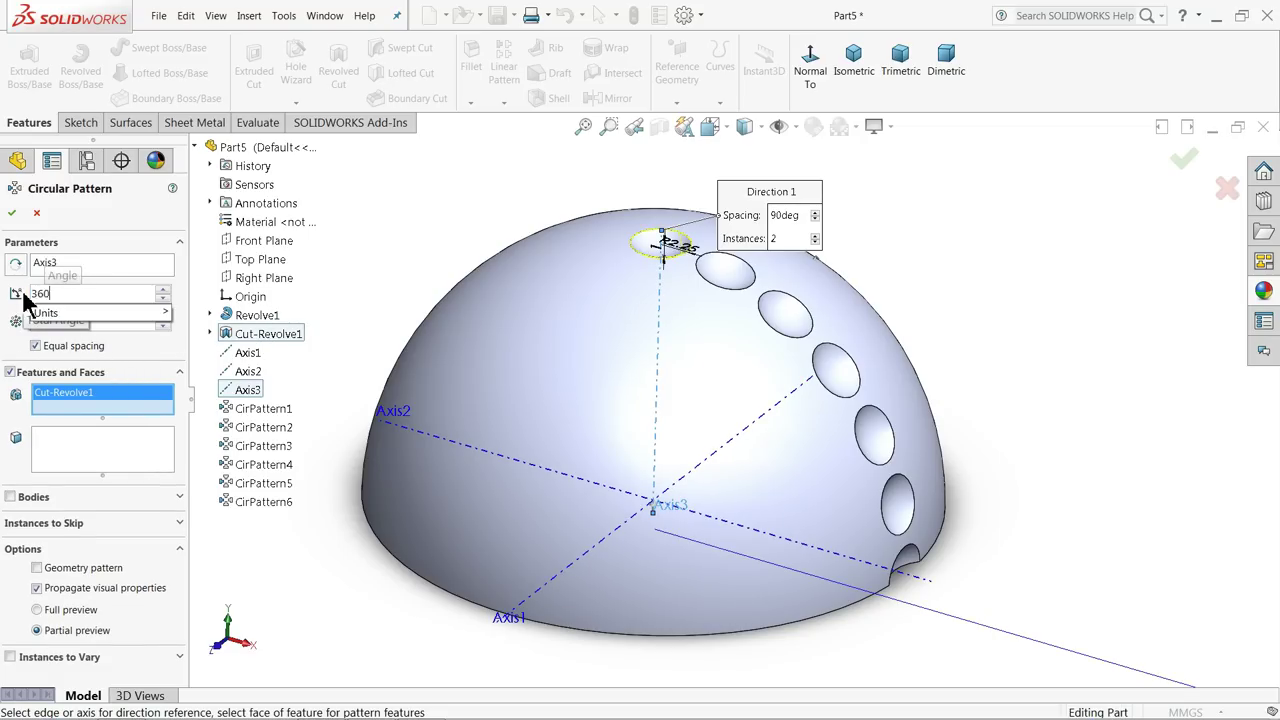
{"action": "key", "text": "Return"}
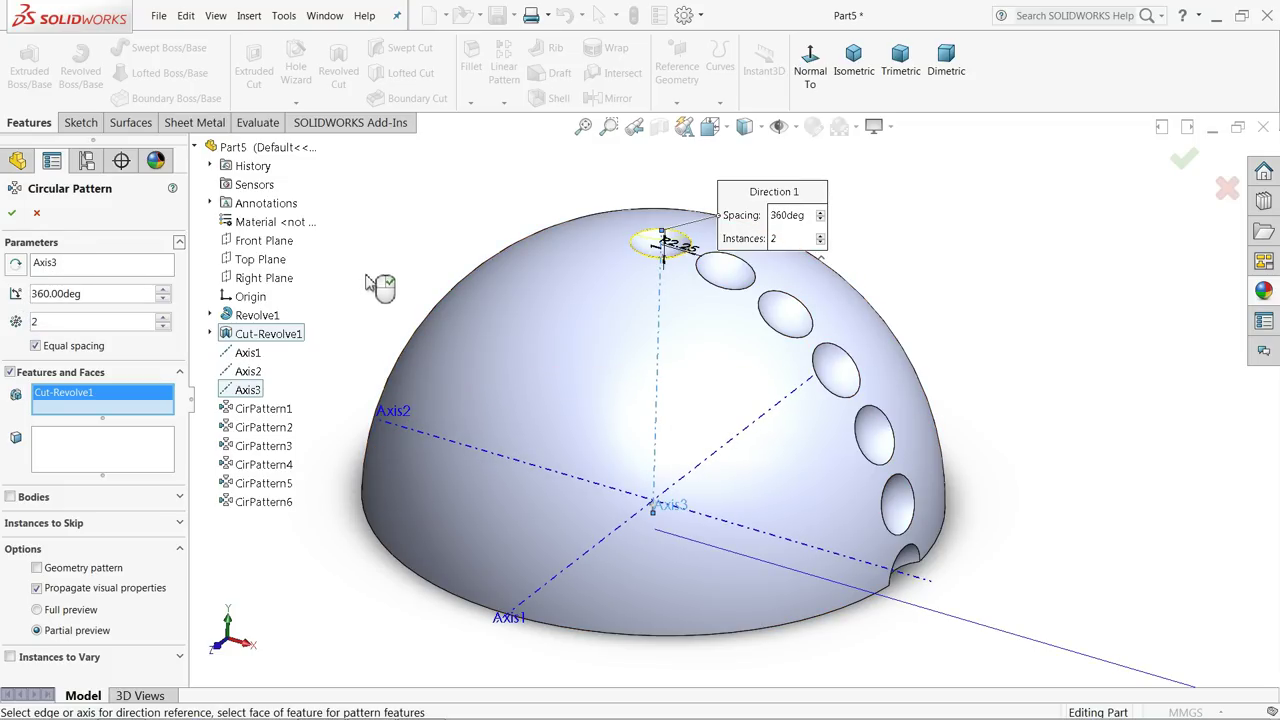
{"action": "right_click", "coordinate": [80, 405]}
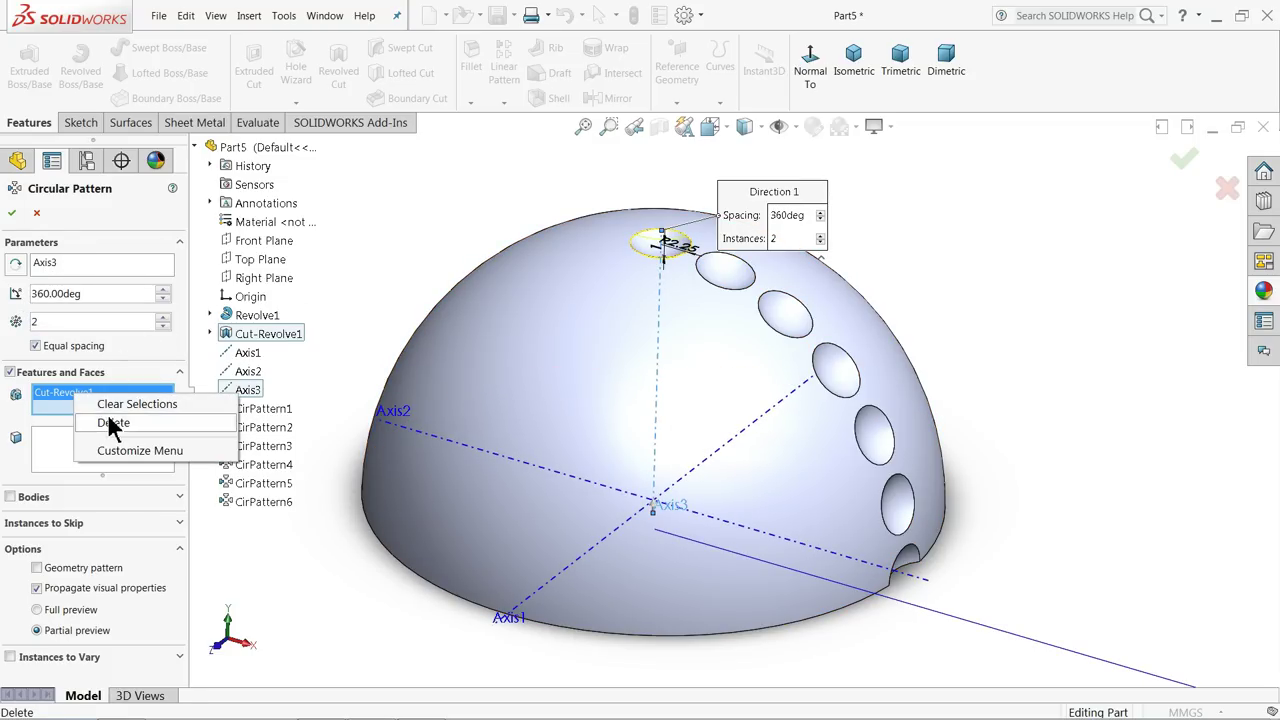
{"action": "left_click", "coordinate": [110, 406]}
Step: Choose CirPattern1 as the feature to repeat and set 6 instances
{"action": "left_click", "coordinate": [255, 415]}
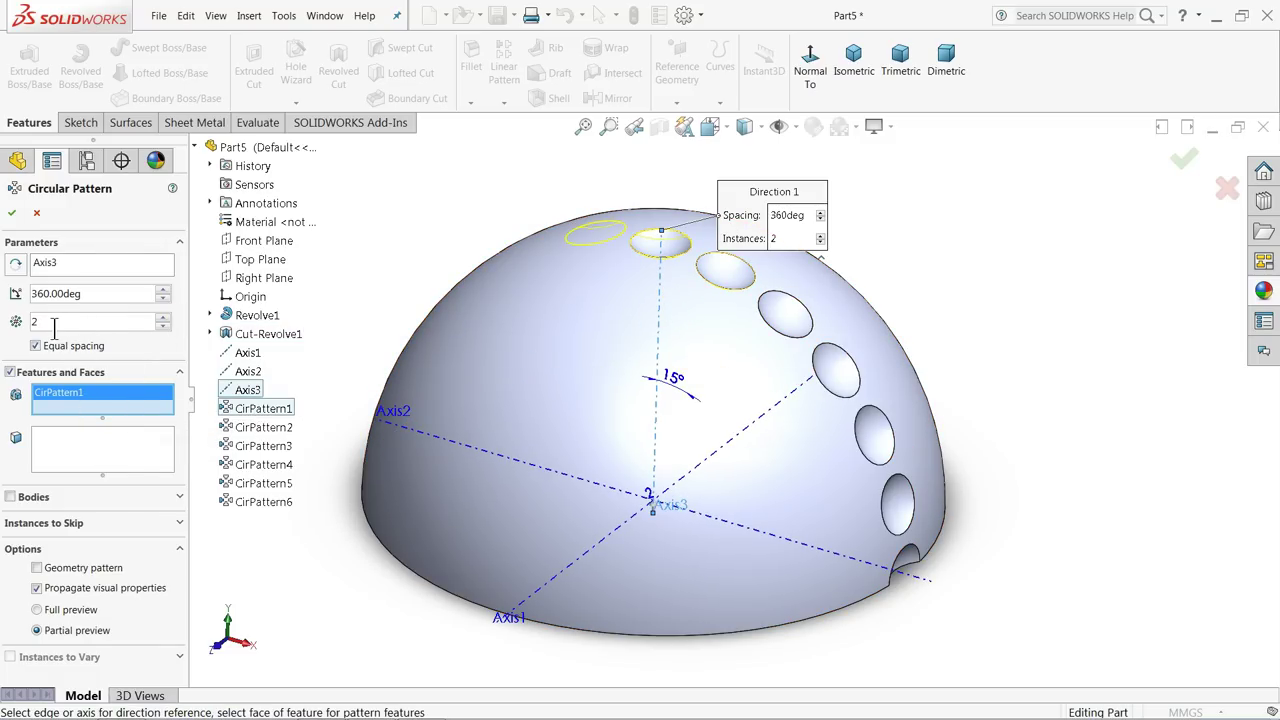
{"action": "left_click_drag", "start_coordinate": [55, 326], "coordinate": [27, 333]}
{"action": "type", "text": "6"}
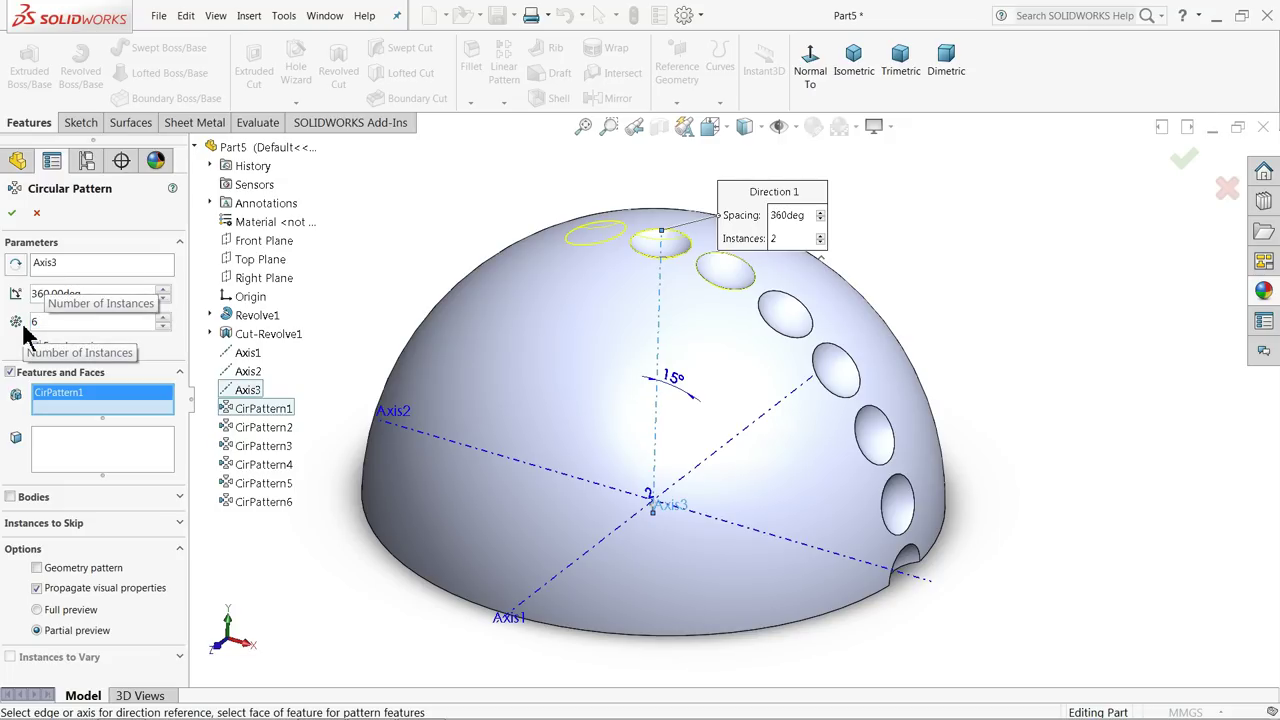
{"action": "middle_click_drag", "start_coordinate": [554, 331], "coordinate": [500, 312]}
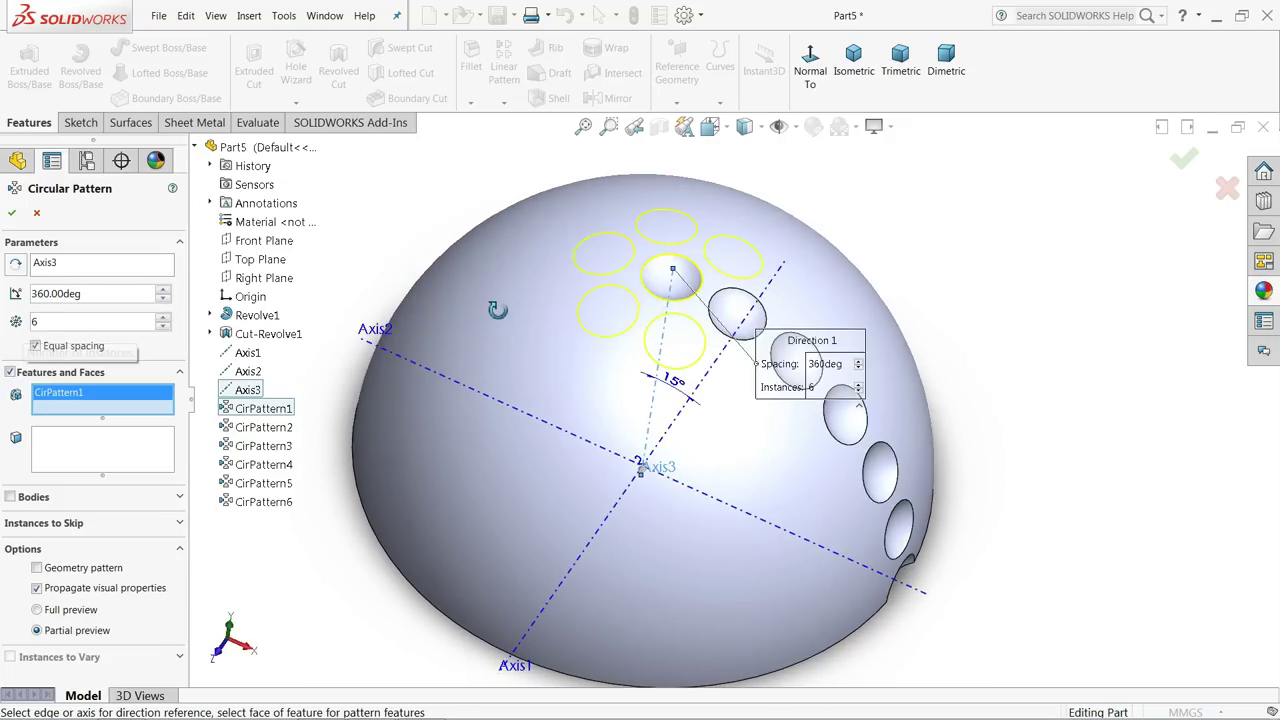
{"action": "scroll", "coordinate": [625, 335], "scroll_direction": "down", "scroll_amount": 3}
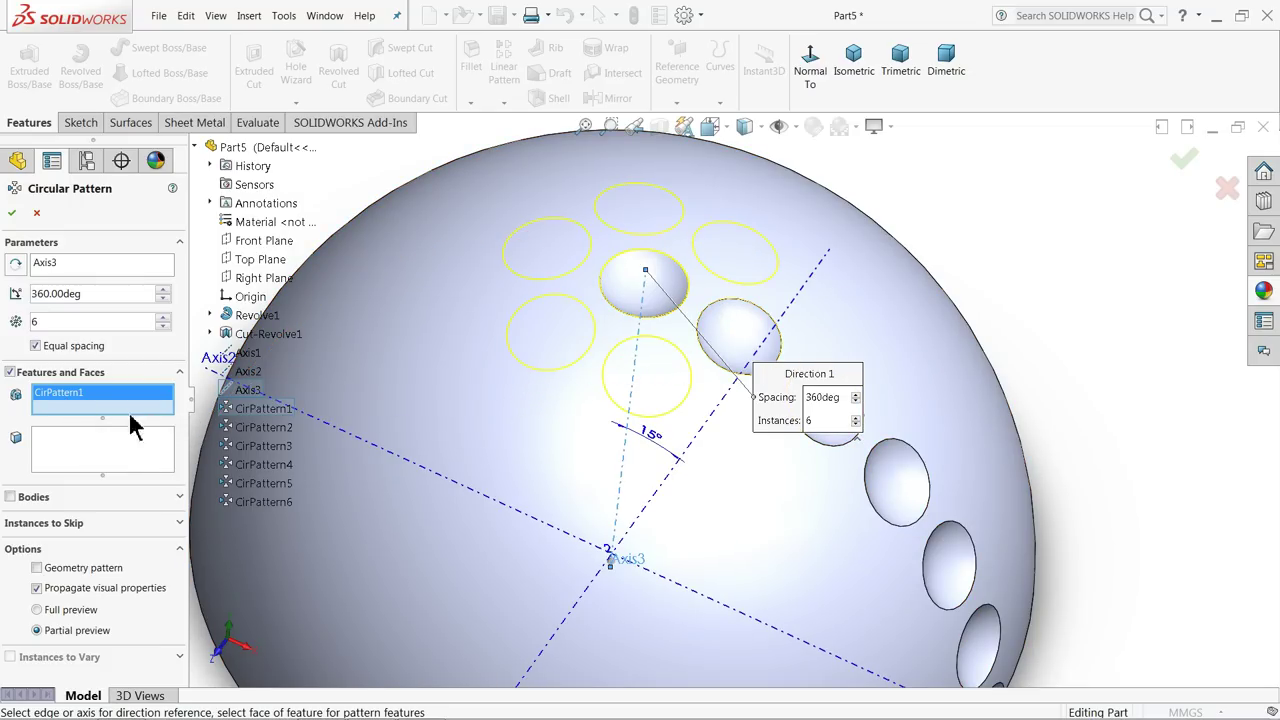
{"action": "scroll", "coordinate": [490, 400], "scroll_direction": "up", "scroll_amount": 2}
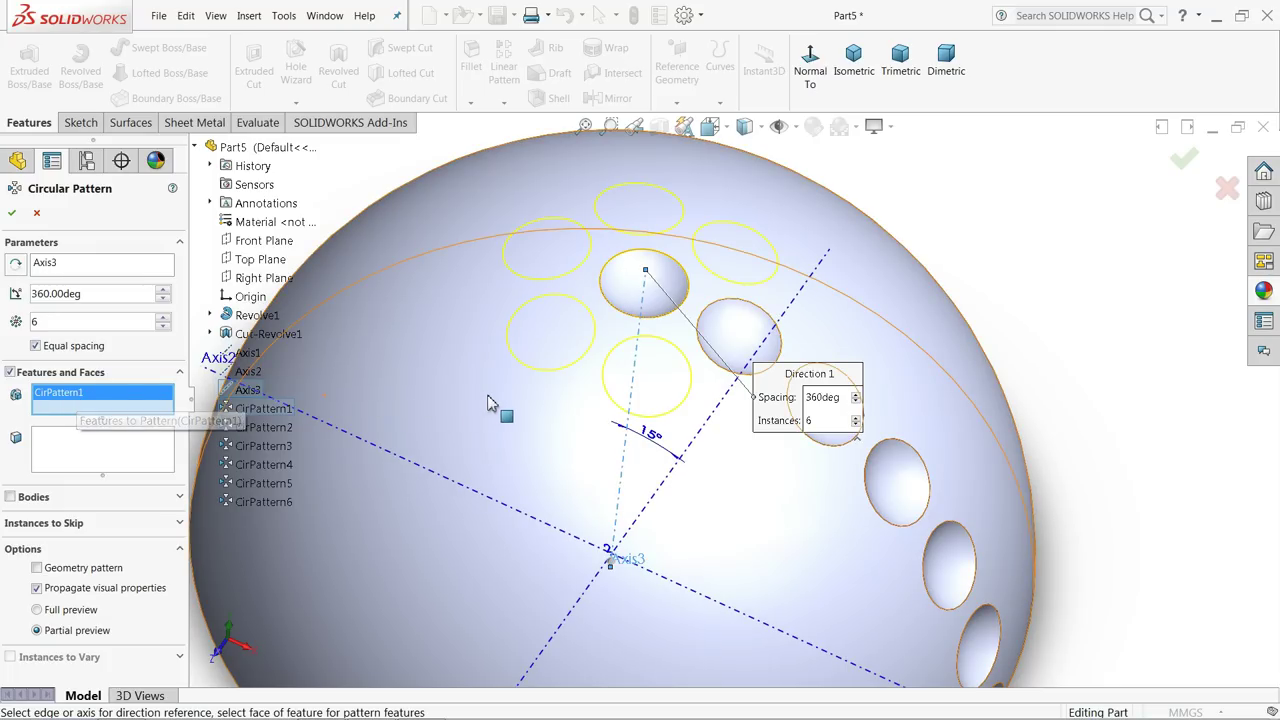
{"action": "scroll", "coordinate": [490, 402], "scroll_direction": "up", "scroll_amount": 2}
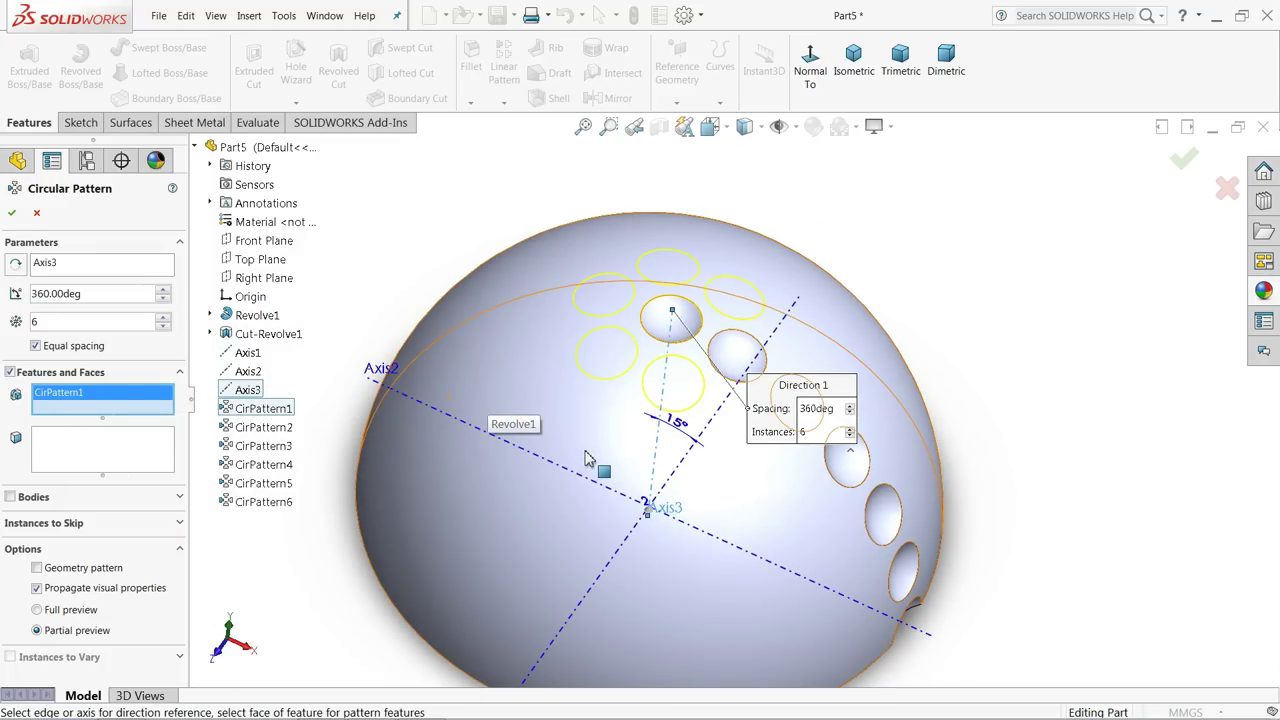
{"action": "scroll", "coordinate": [575, 460], "scroll_direction": "down", "scroll_amount": 1}
Step: Briefly try Cut-Revolve1, revert to CirPattern1, and confirm the six-dimple ring
{"action": "right_click", "coordinate": [78, 402]}
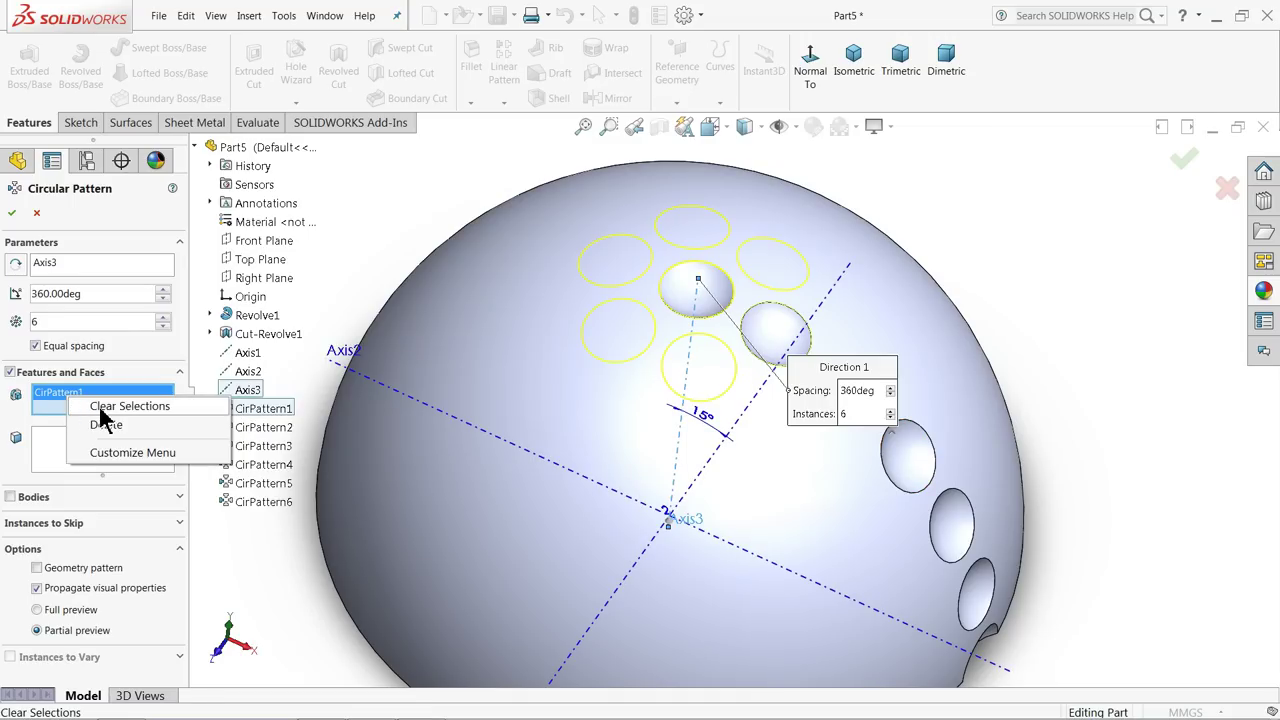
{"action": "left_click", "coordinate": [111, 405]}
{"action": "left_click", "coordinate": [270, 333]}
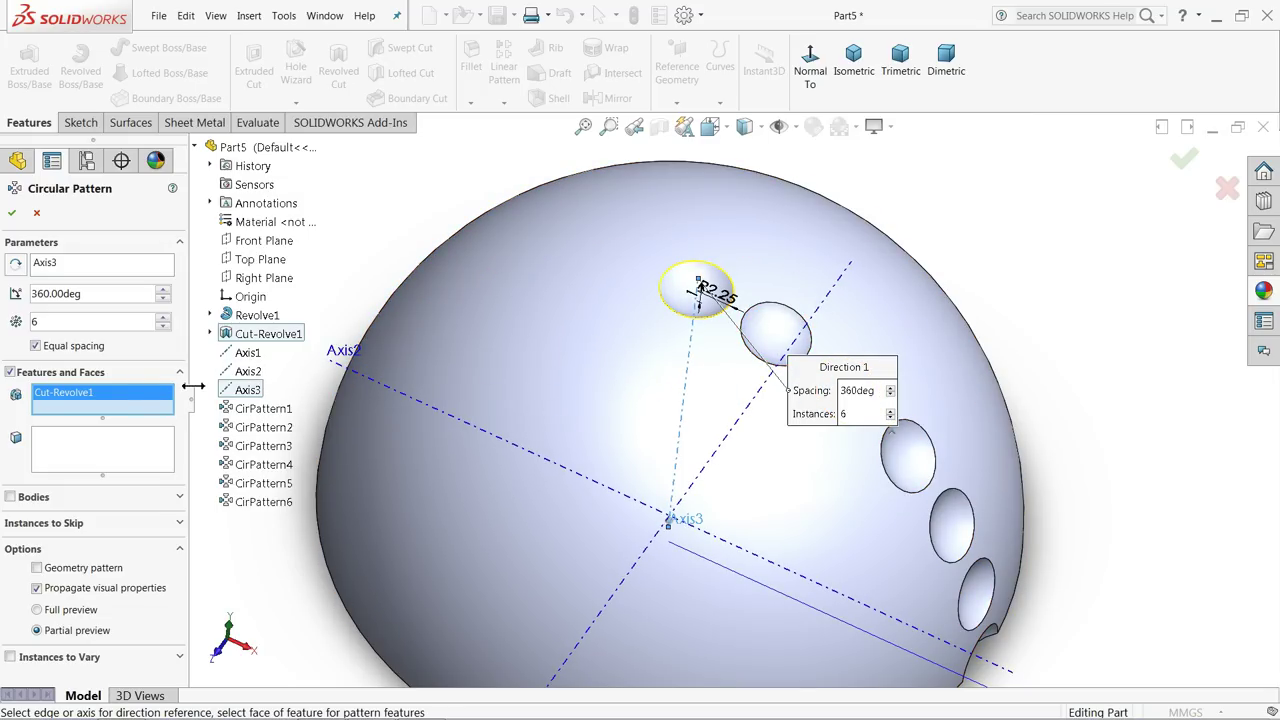
{"action": "right_click", "coordinate": [80, 405]}
{"action": "left_click", "coordinate": [128, 404]}
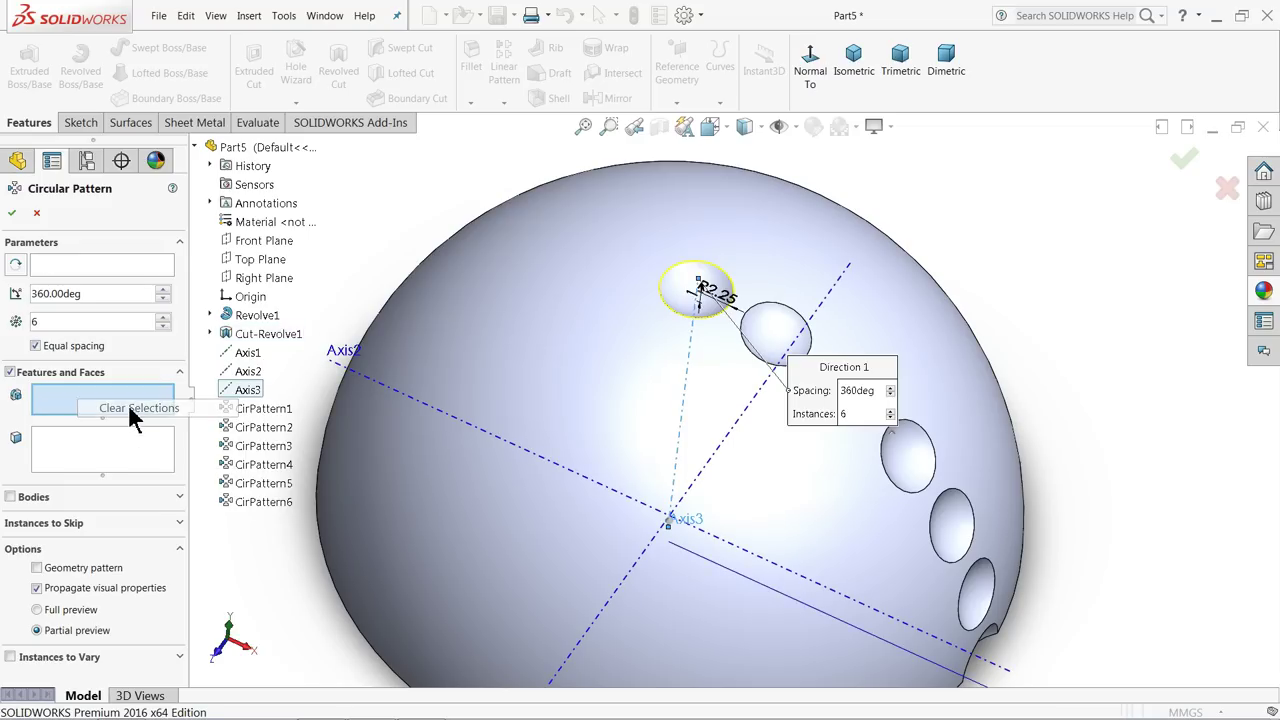
{"action": "left_click", "coordinate": [248, 408]}
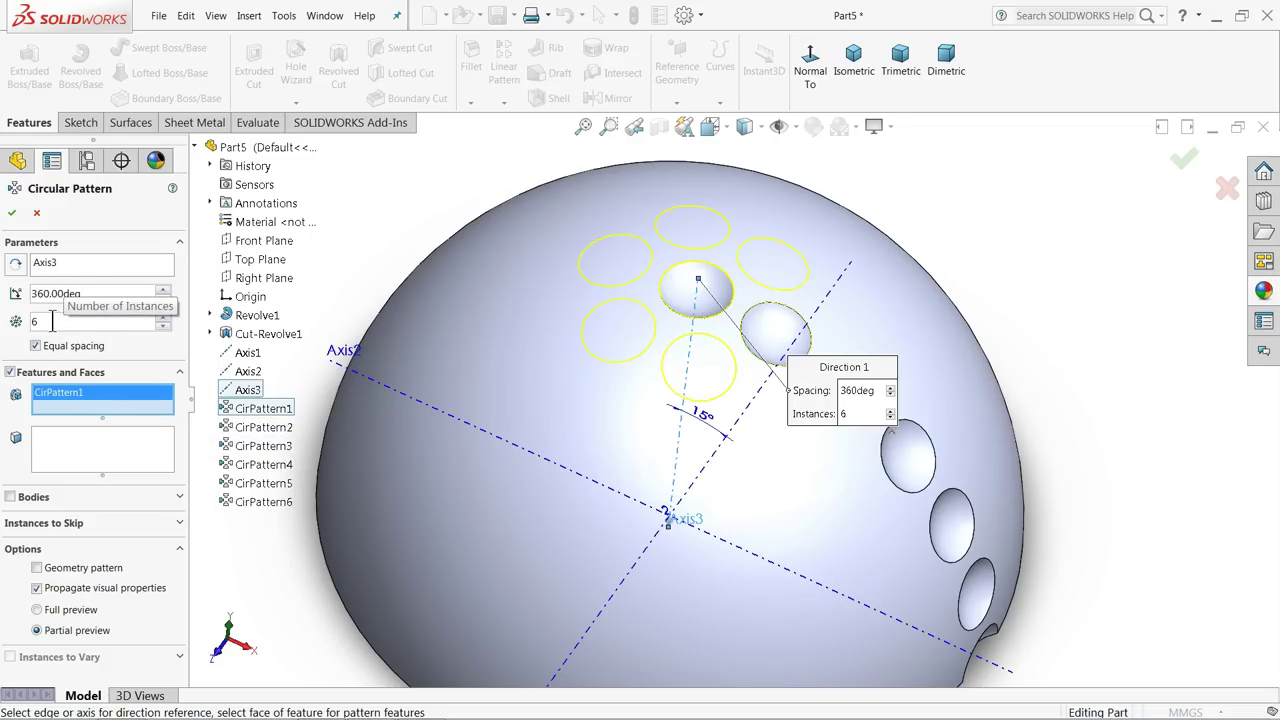
{"action": "left_click", "coordinate": [12, 213]}
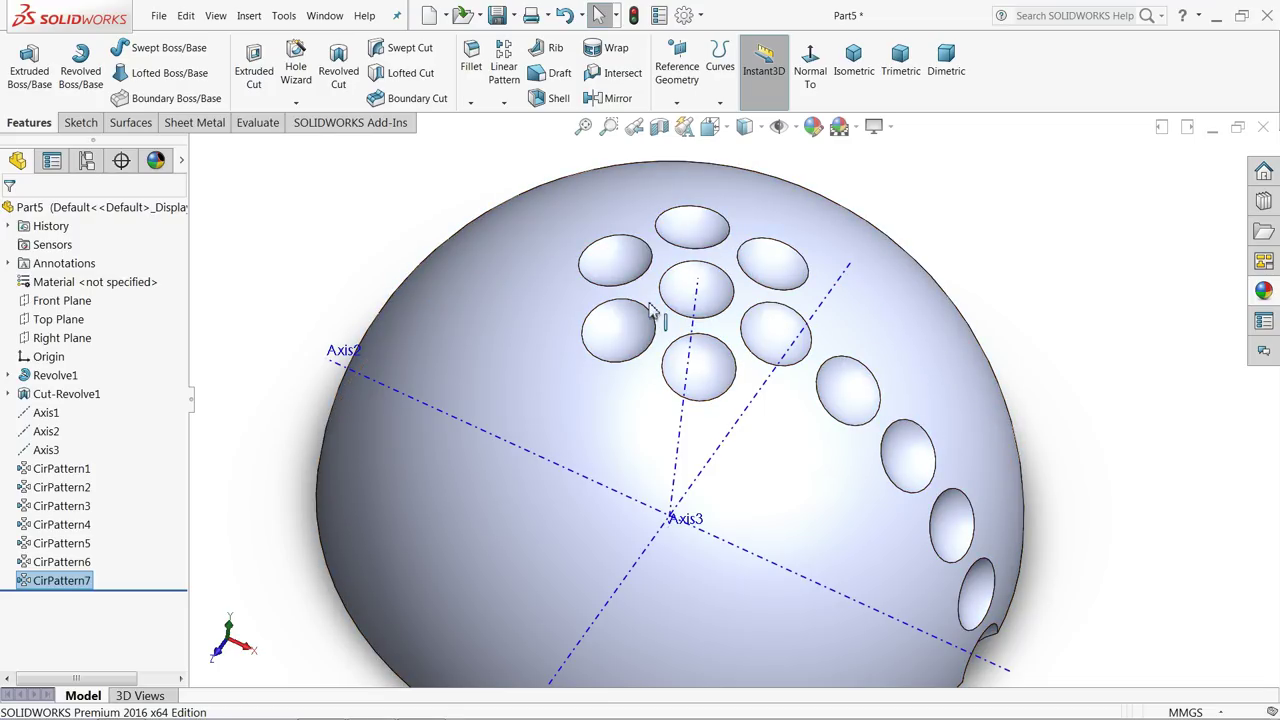
Step: Pattern CirPattern2 12 times around Axis3 to form a second dimple ring
{"action": "left_click", "coordinate": [45, 451]}
{"action": "left_click", "coordinate": [503, 104]}
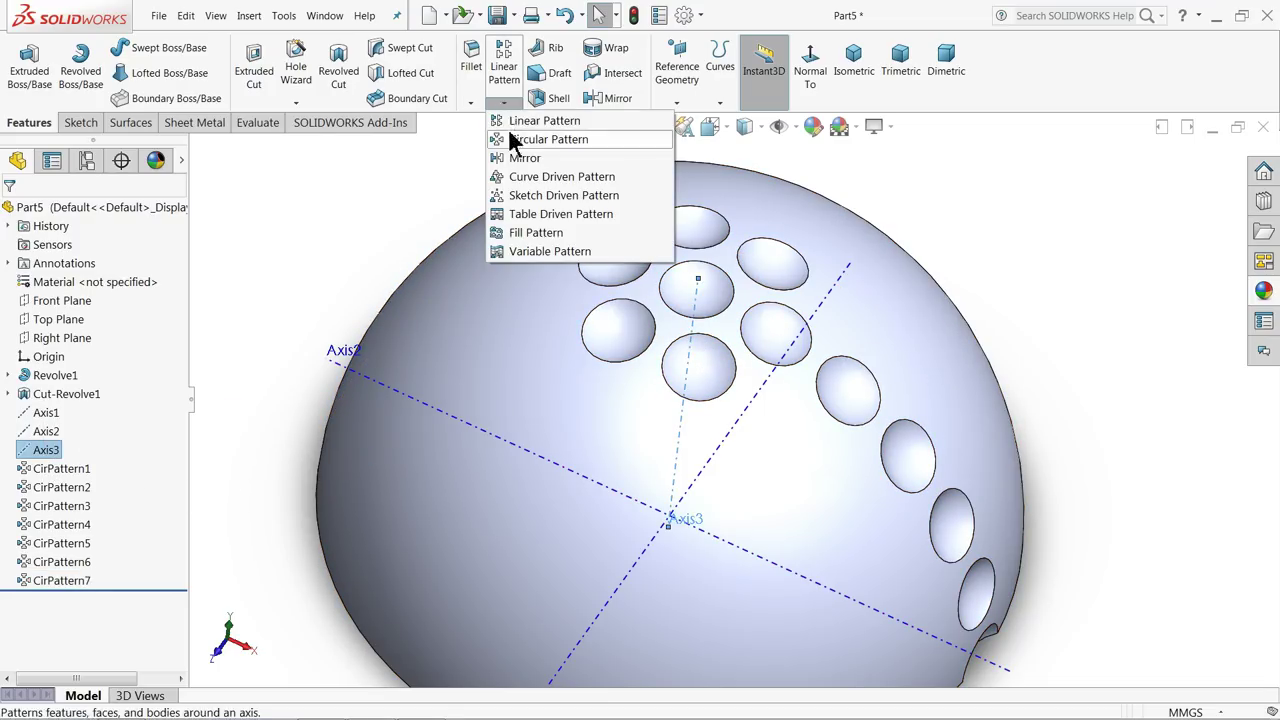
{"action": "left_click", "coordinate": [545, 140]}
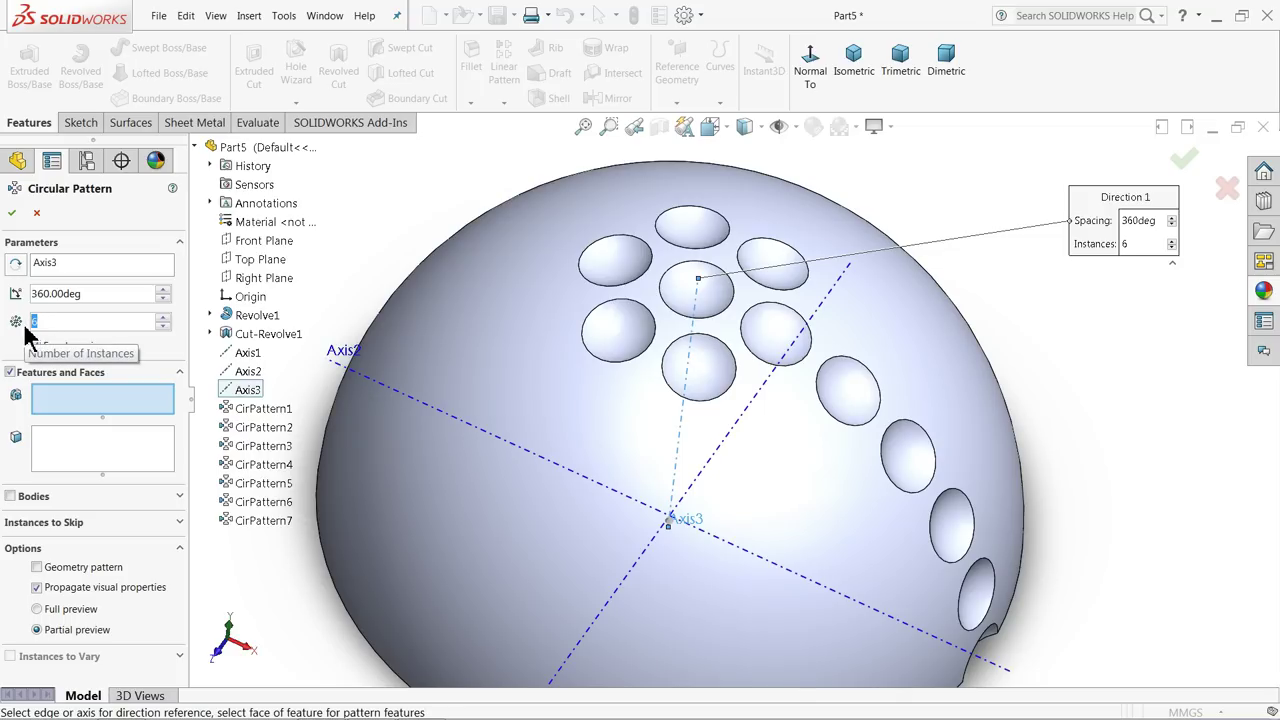
{"action": "type", "text": "12"}
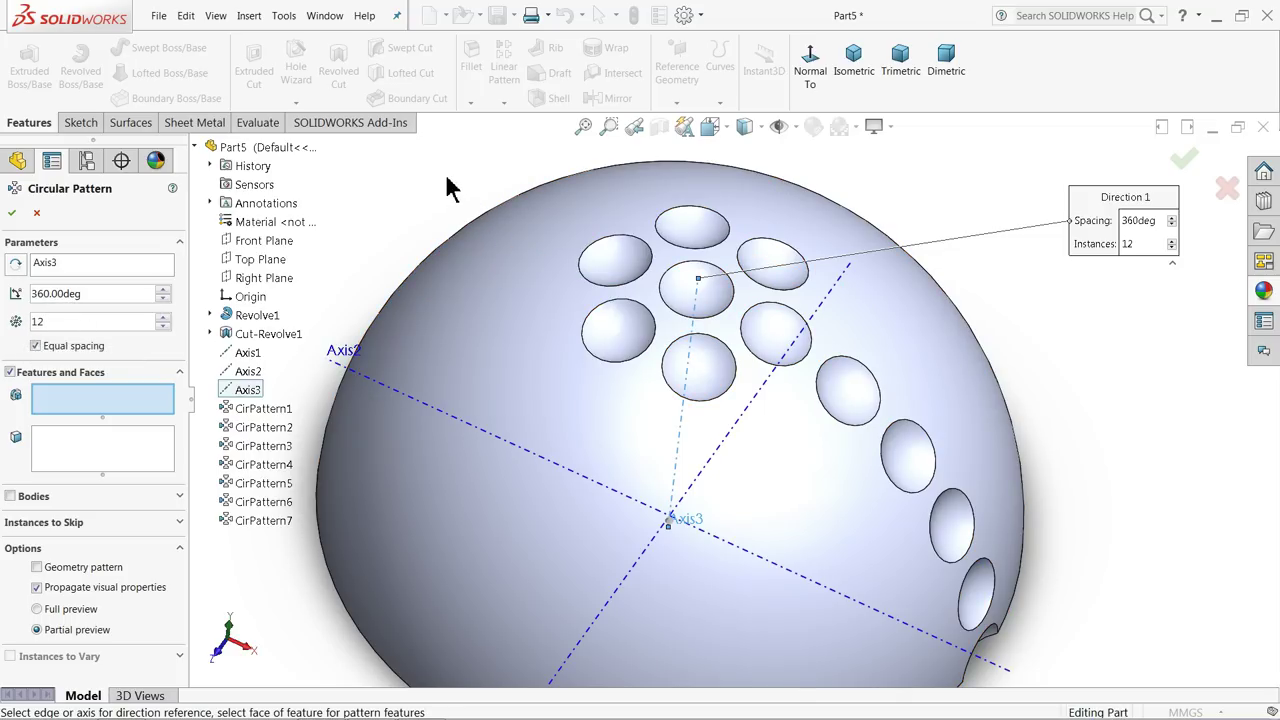
{"action": "left_click", "coordinate": [850, 400]}
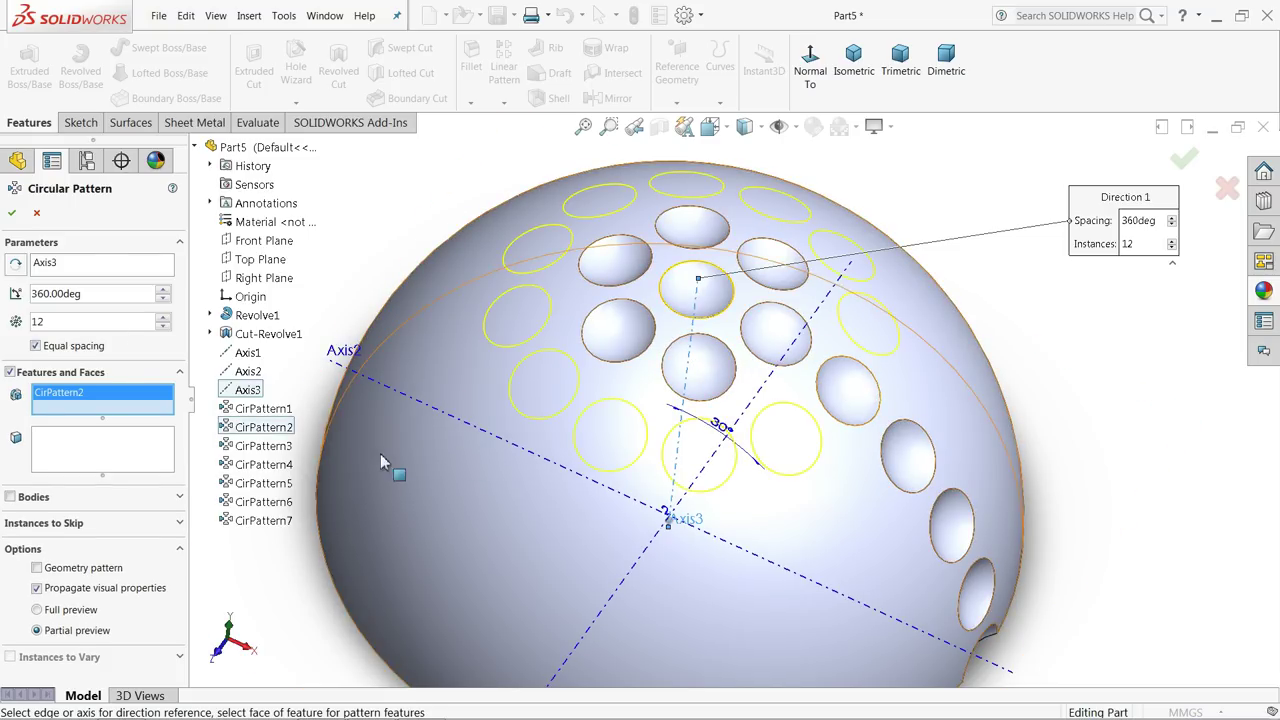
{"action": "mouse_move", "coordinate": [250, 440]}
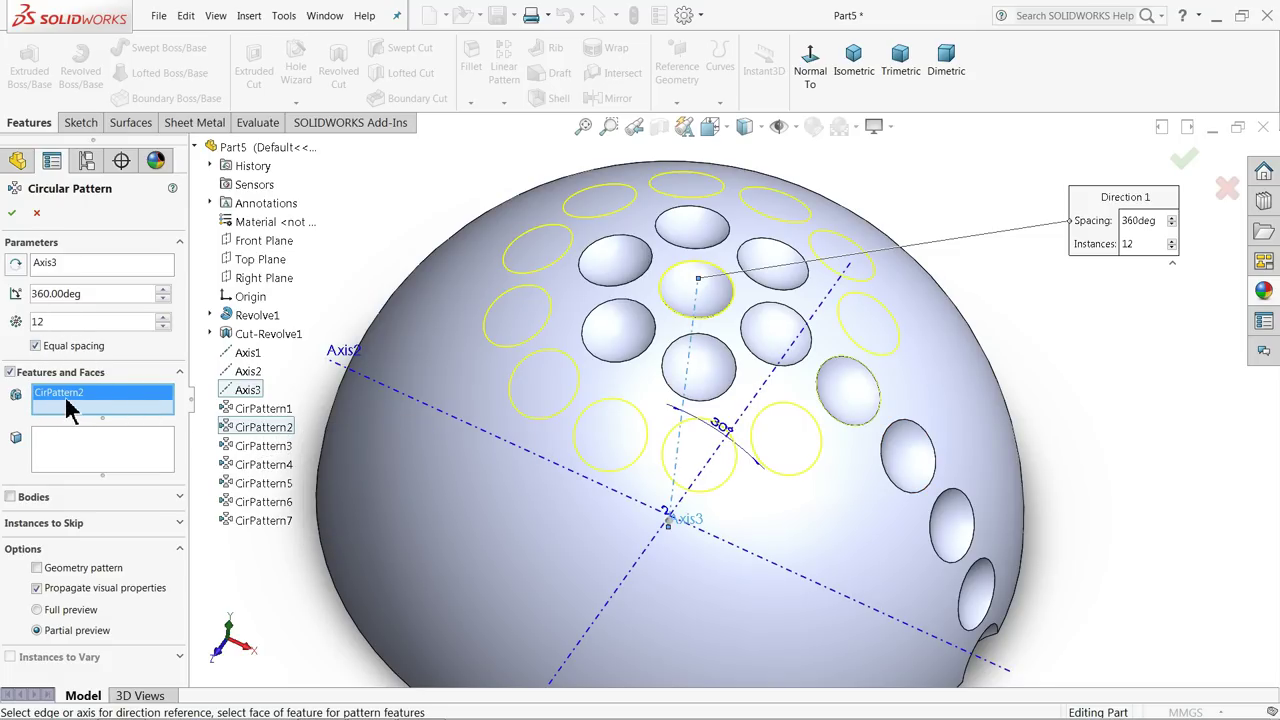
{"action": "left_click", "coordinate": [13, 215]}
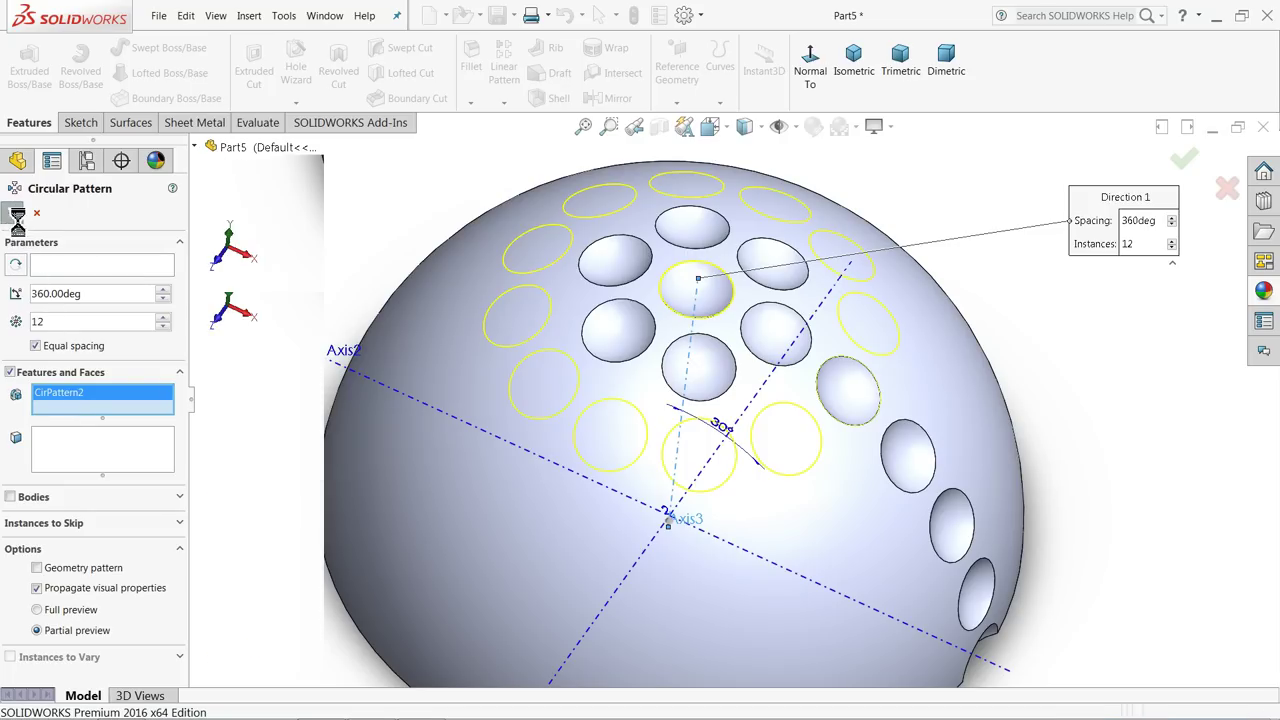
{"action": "key", "text": "Up"}
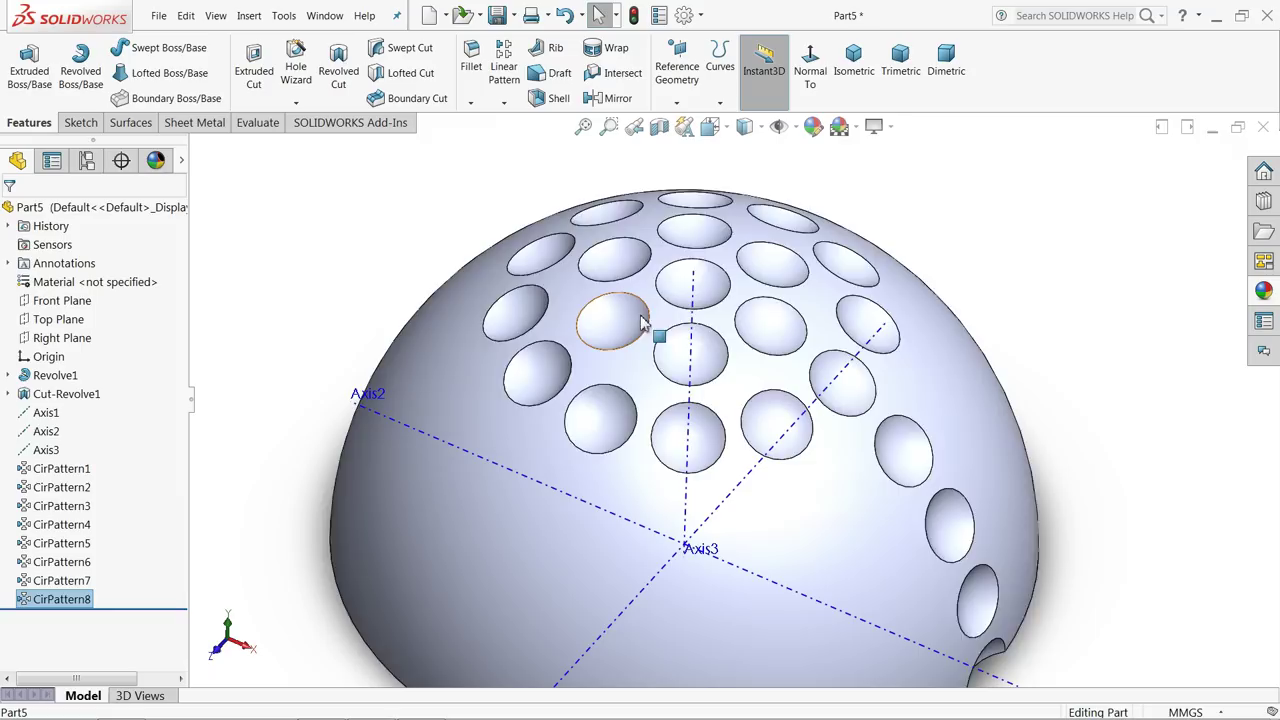
Step: Pattern the CirPattern3 dimple 18 times around Axis3 for a third ring
{"action": "left_click", "coordinate": [690, 357]}
{"action": "left_click", "coordinate": [503, 101]}
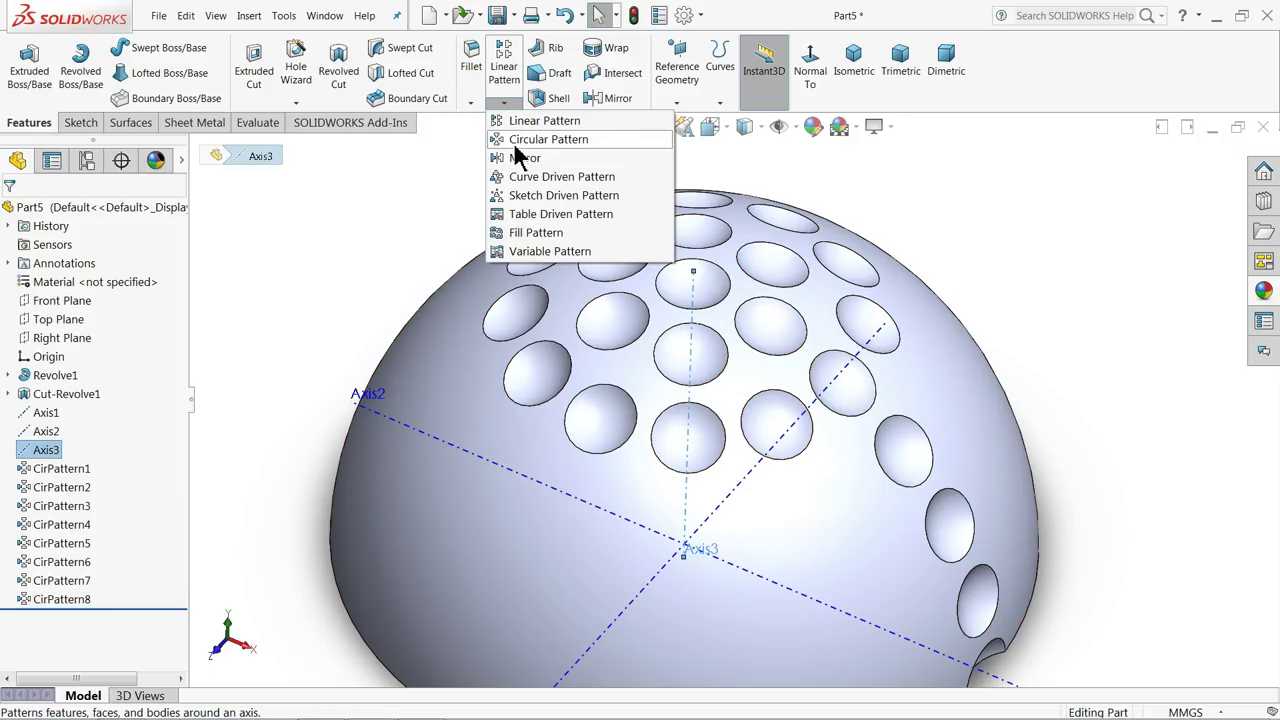
{"action": "left_click", "coordinate": [525, 137]}
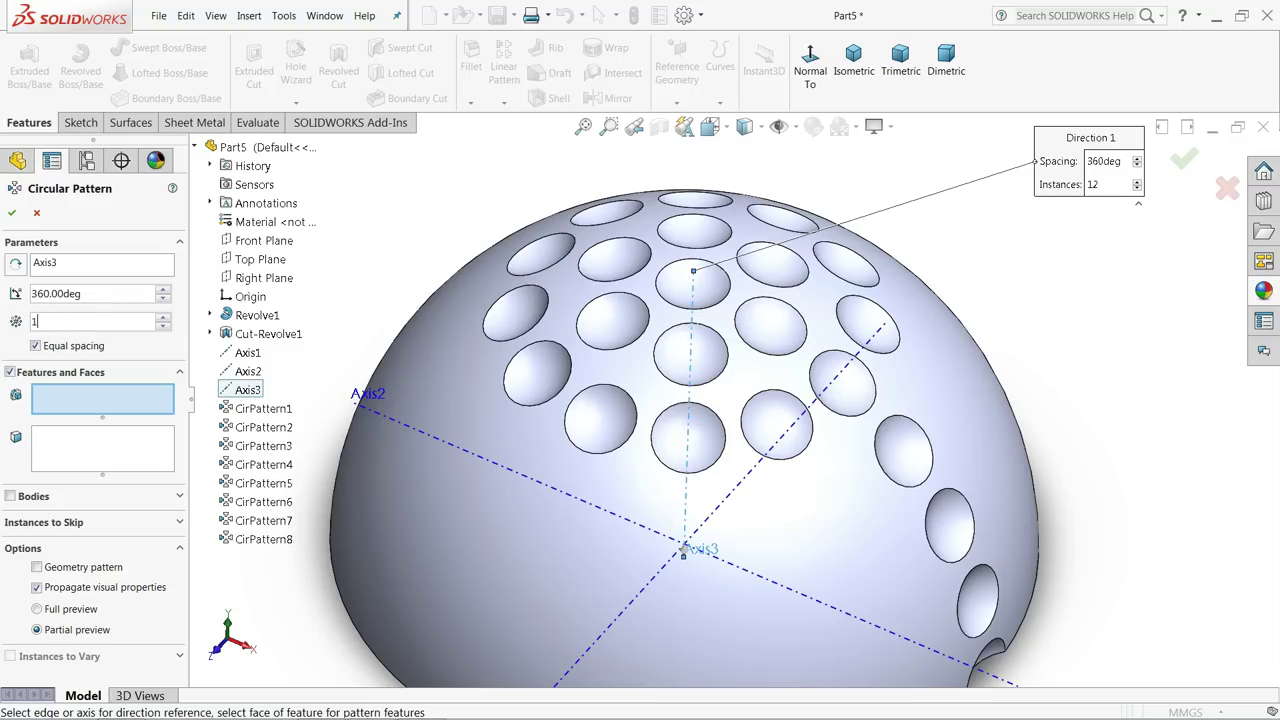
{"action": "type", "text": "8"}
{"action": "left_click", "coordinate": [270, 448]}
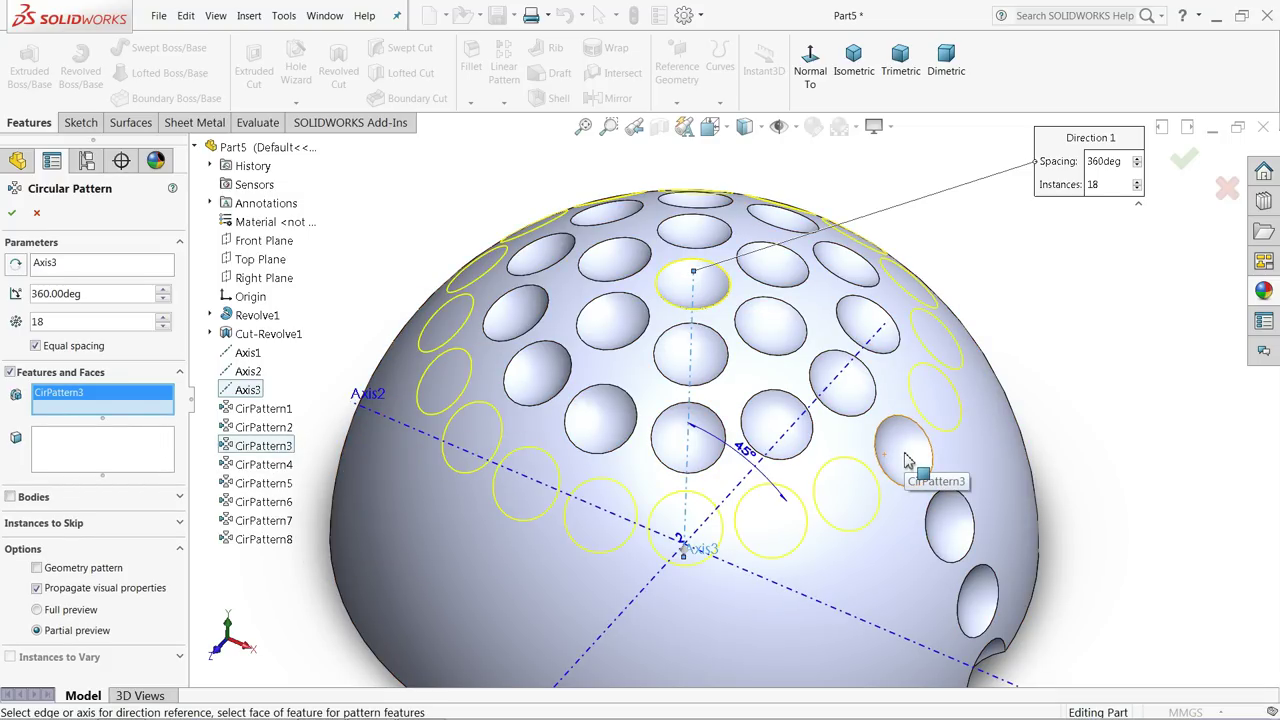
{"action": "left_click", "coordinate": [12, 215]}
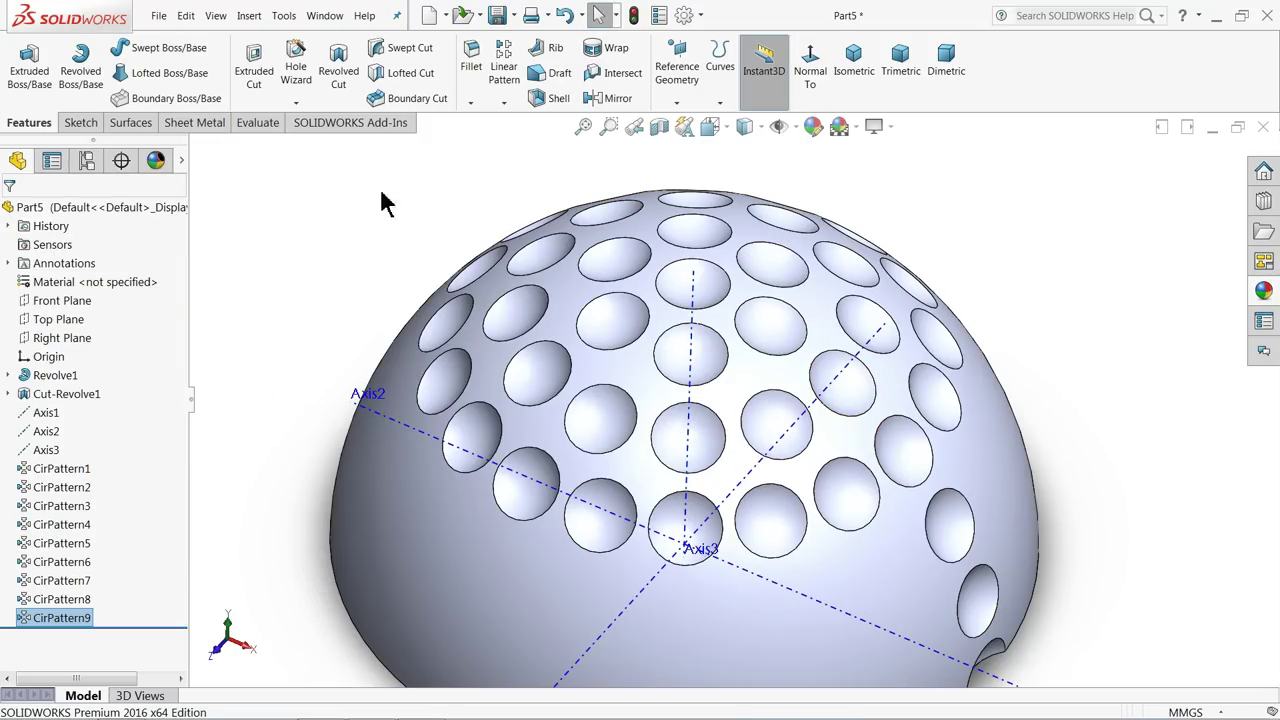
Step: Pattern the CirPattern4 dimple 21 times around Axis3 for a fourth ring
{"action": "left_click", "coordinate": [689, 340]}
{"action": "left_click", "coordinate": [504, 103]}
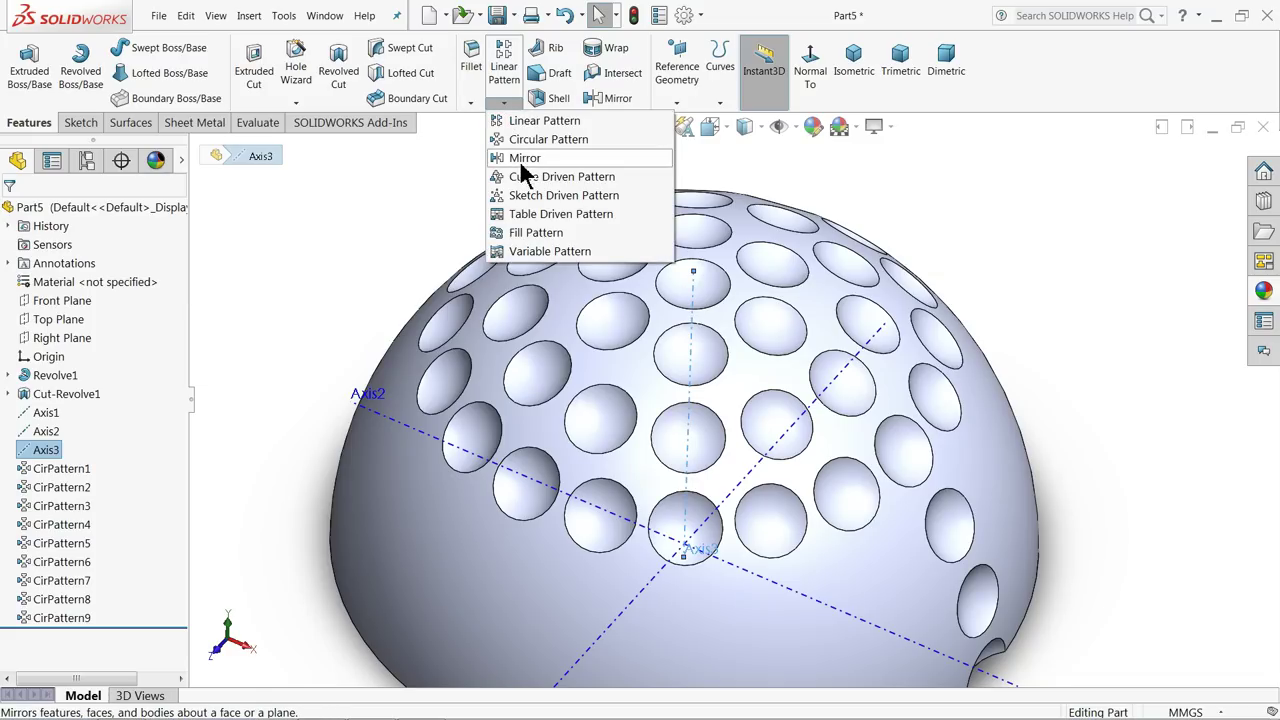
{"action": "left_click", "coordinate": [525, 137]}
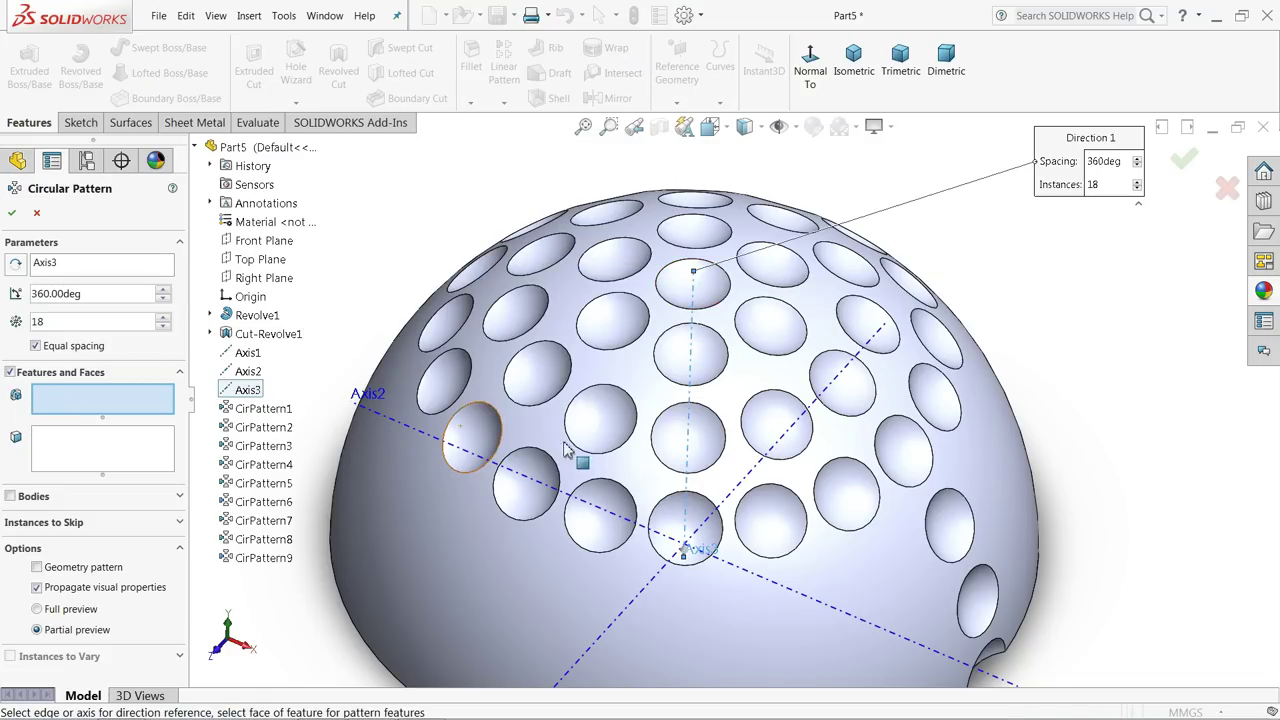
{"action": "left_click", "coordinate": [942, 533]}
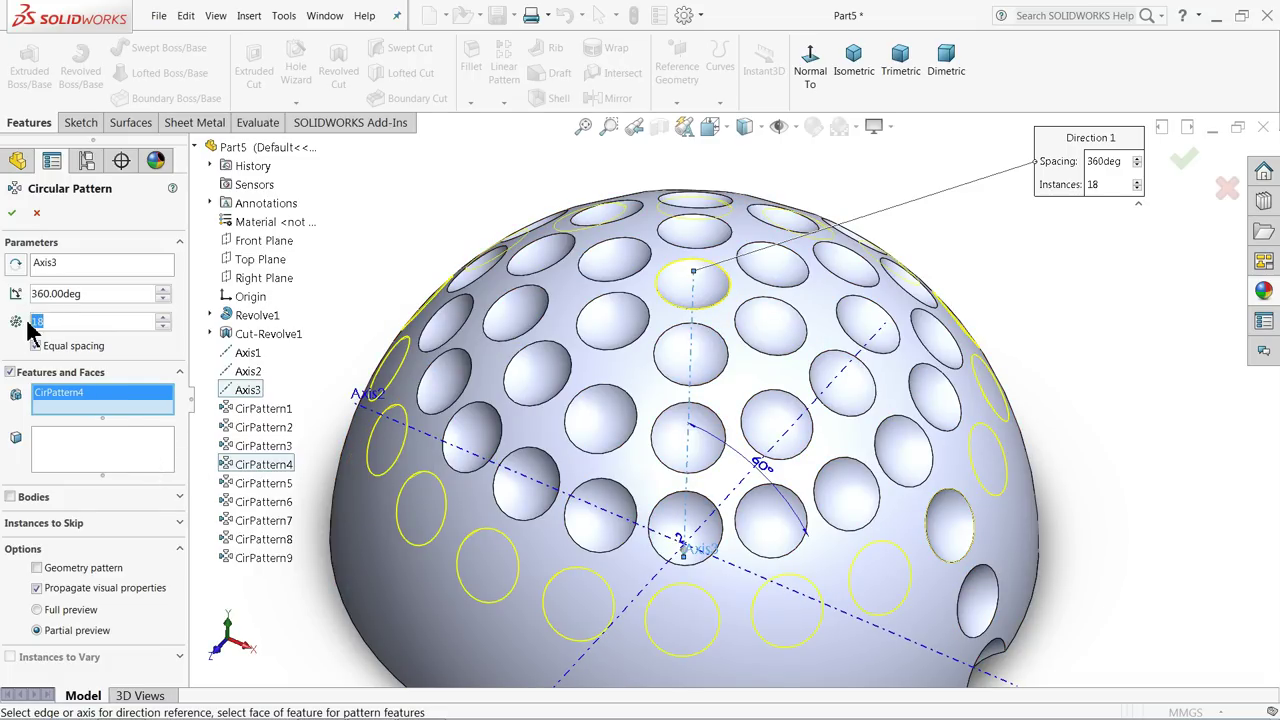
{"action": "type", "text": "2"}
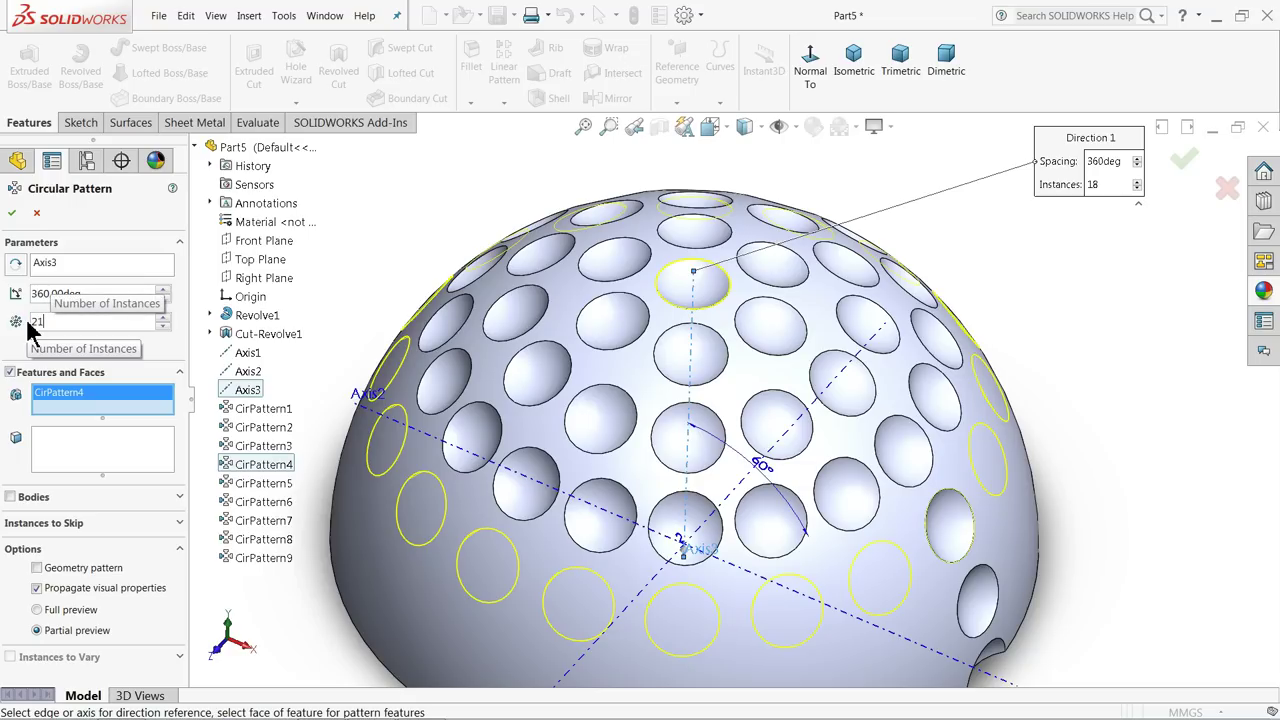
{"action": "type", "text": "1"}
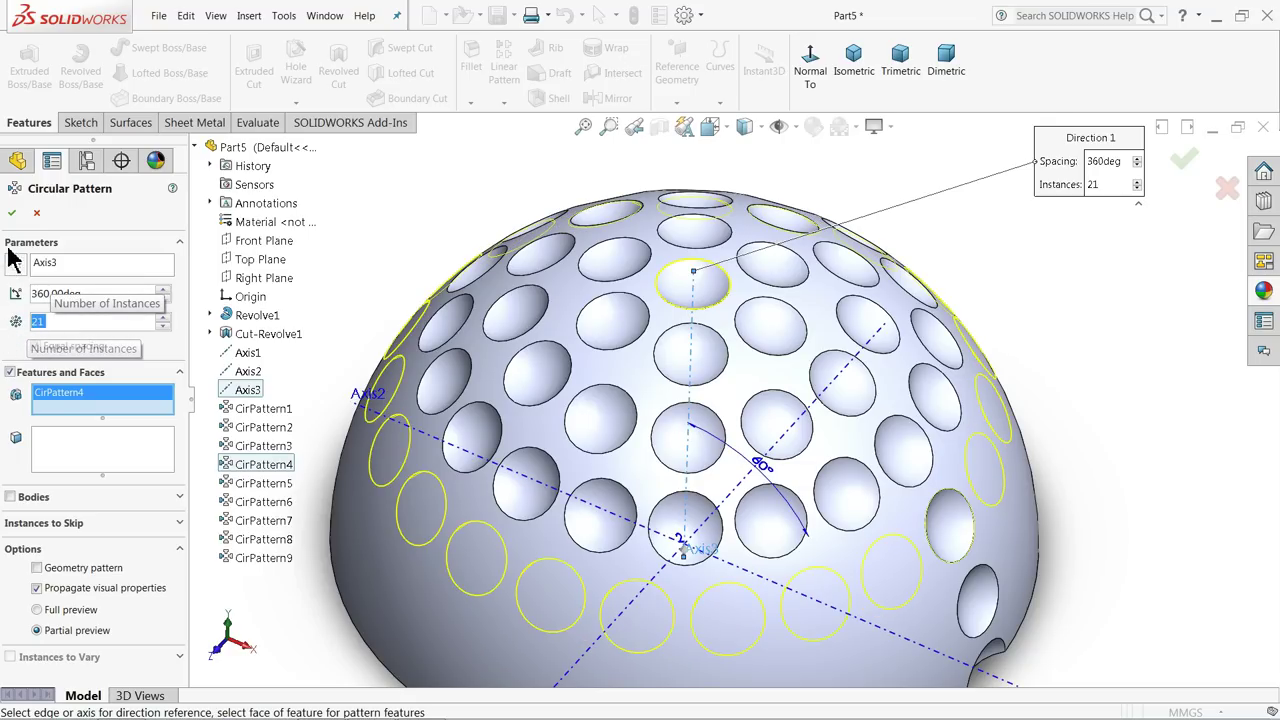
{"action": "left_click", "coordinate": [11, 212]}
Step: Pattern the CirPattern5 dimple 24 times around Axis3 for a fifth ring near the rim
{"action": "key", "text": "f"}
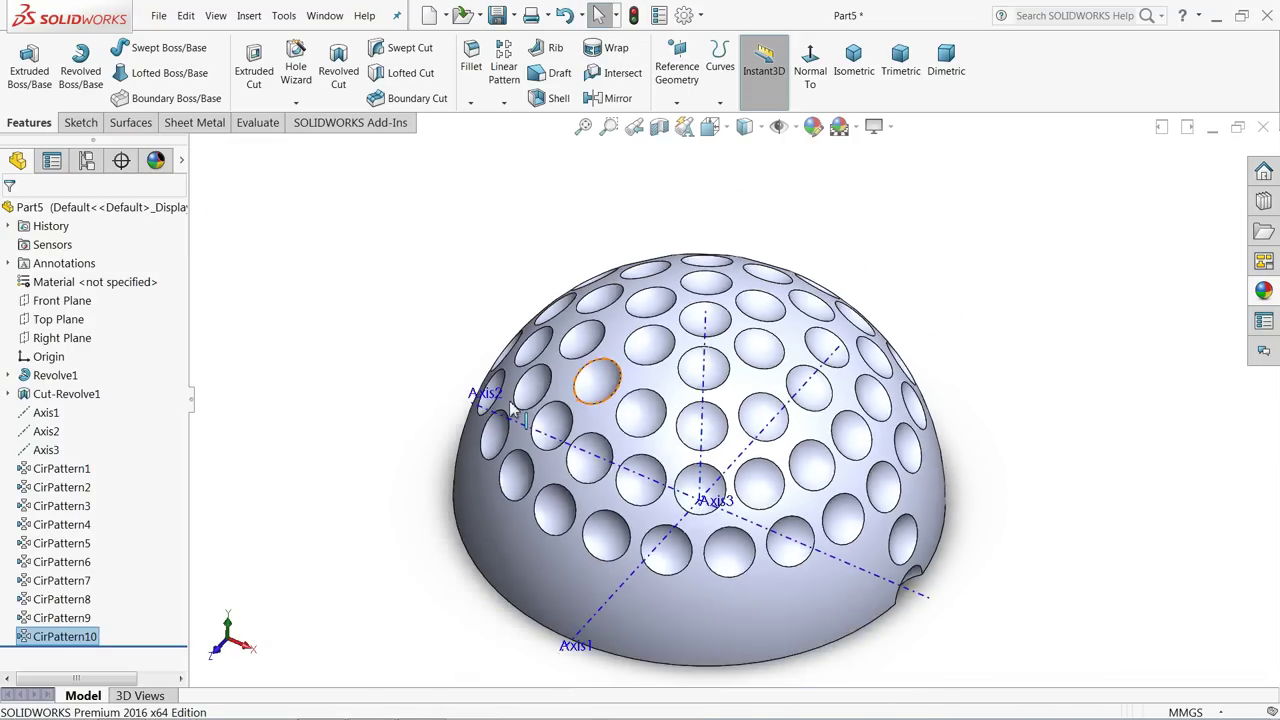
{"action": "scroll", "coordinate": [805, 515], "scroll_direction": "up", "scroll_amount": 2}
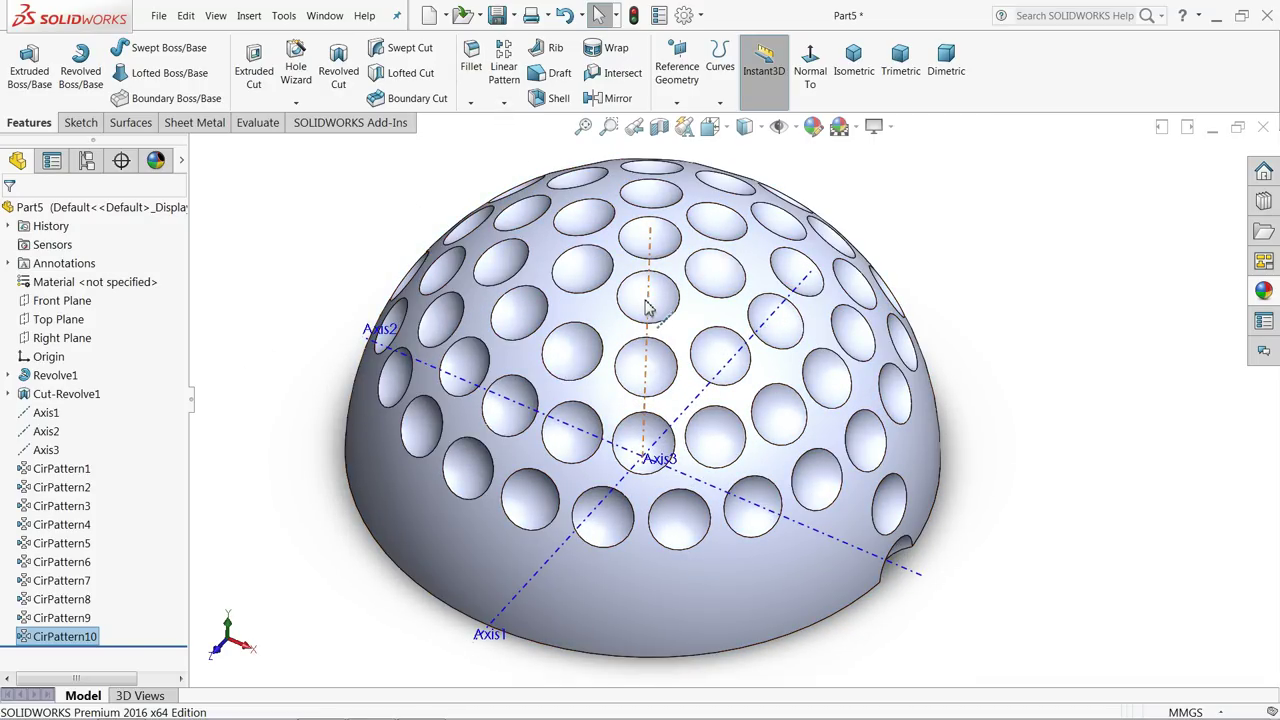
{"action": "left_click", "coordinate": [650, 296]}
{"action": "left_click", "coordinate": [504, 103]}
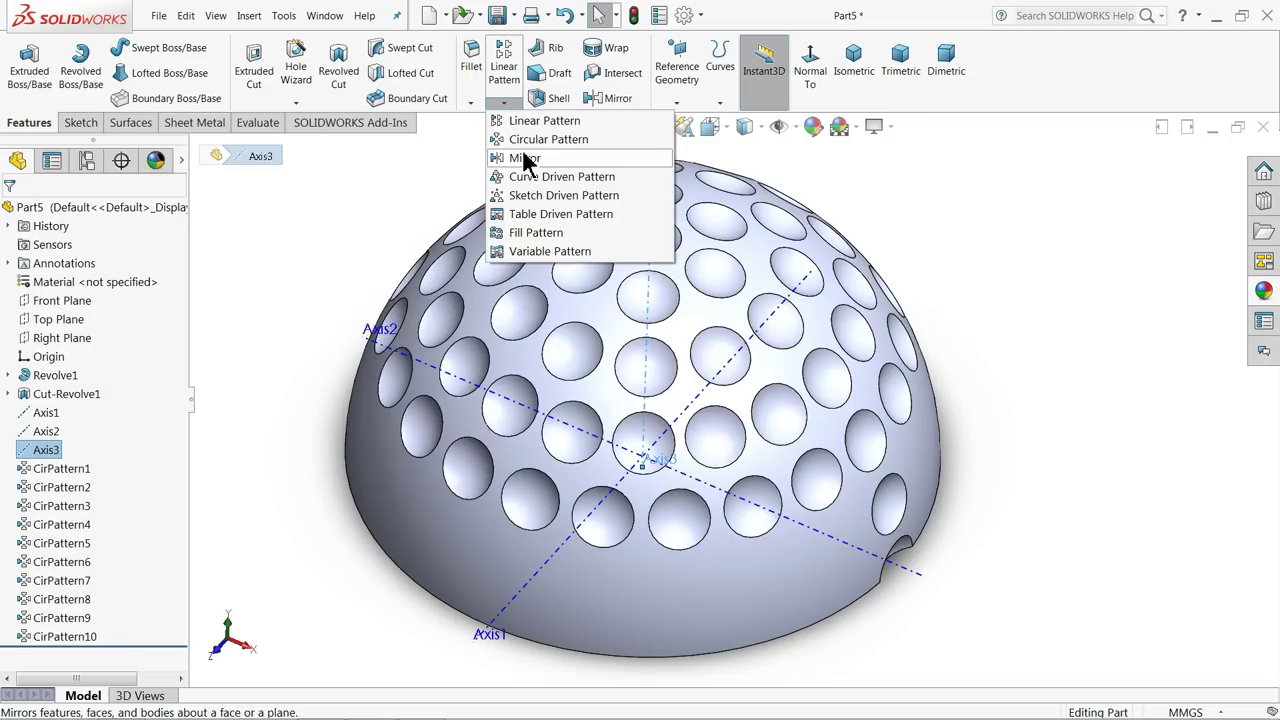
{"action": "left_click", "coordinate": [530, 140]}
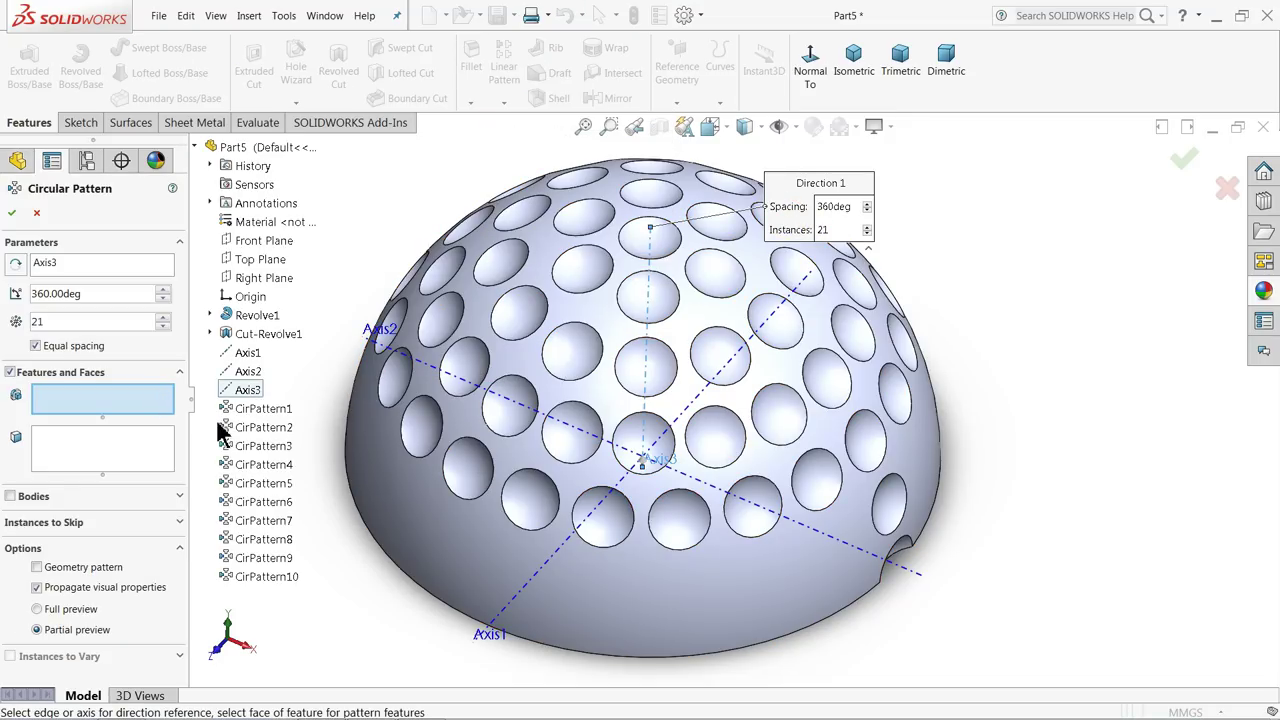
{"action": "left_click", "coordinate": [893, 511]}
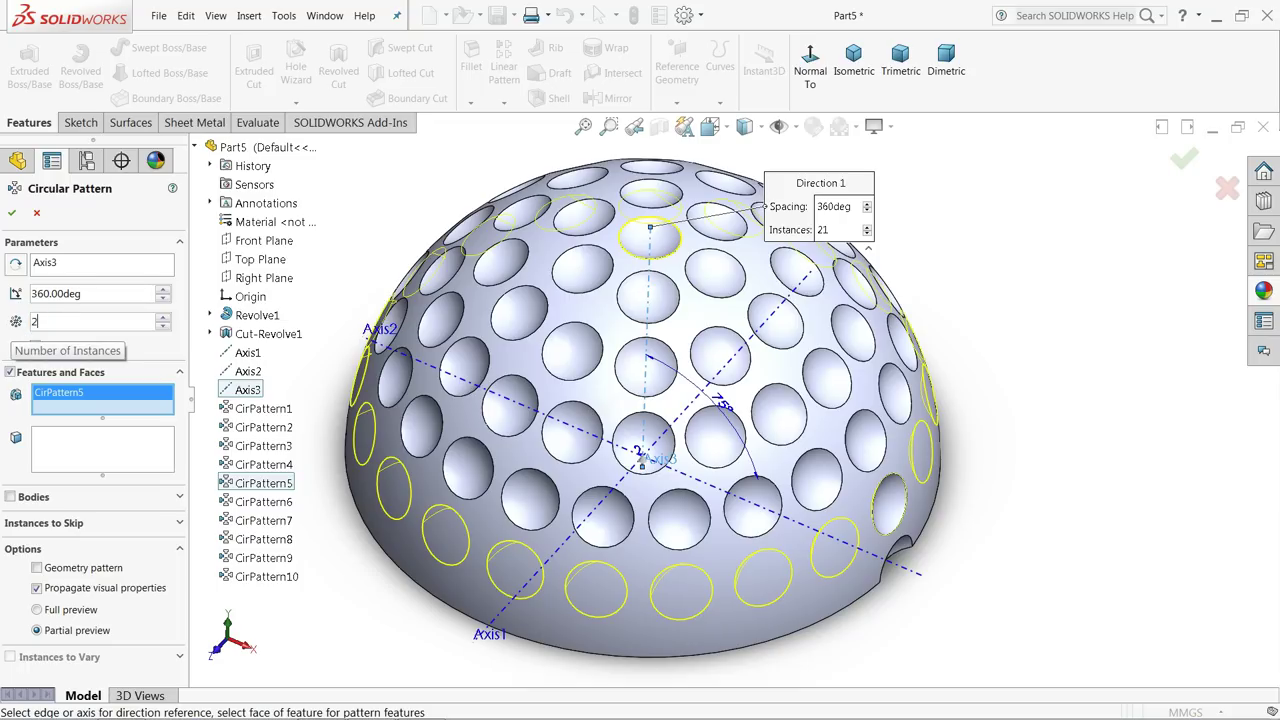
{"action": "type", "text": "24"}
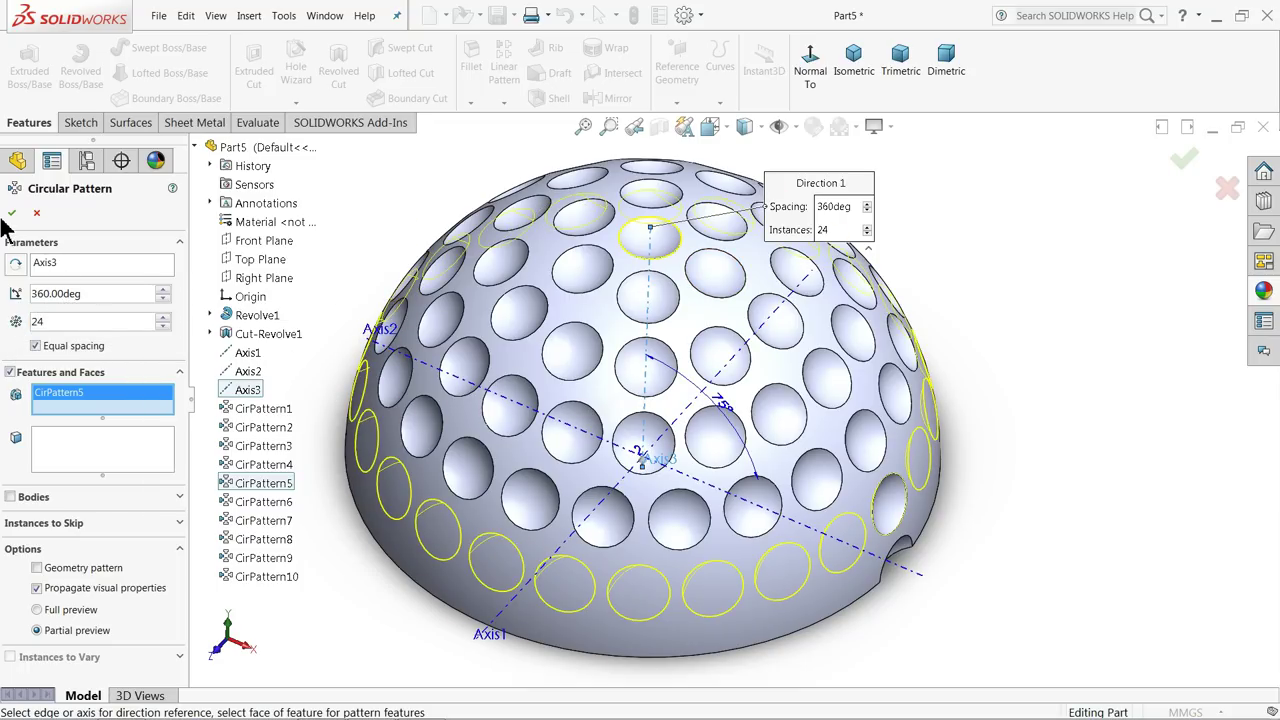
{"action": "left_click", "coordinate": [13, 216]}
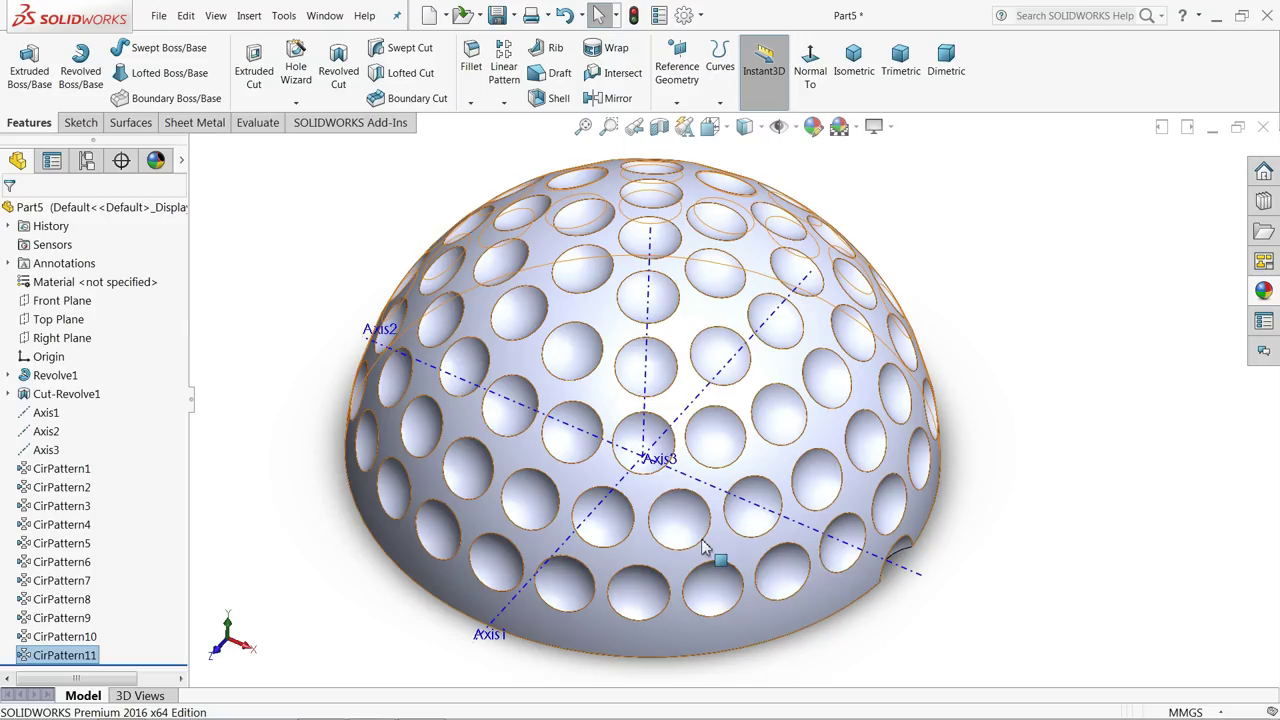
Step: Pattern the CirPattern6 rim dimple 27 times around Axis3 to scallop the dome's base
{"action": "left_click", "coordinate": [648, 335]}
{"action": "left_click", "coordinate": [504, 102]}
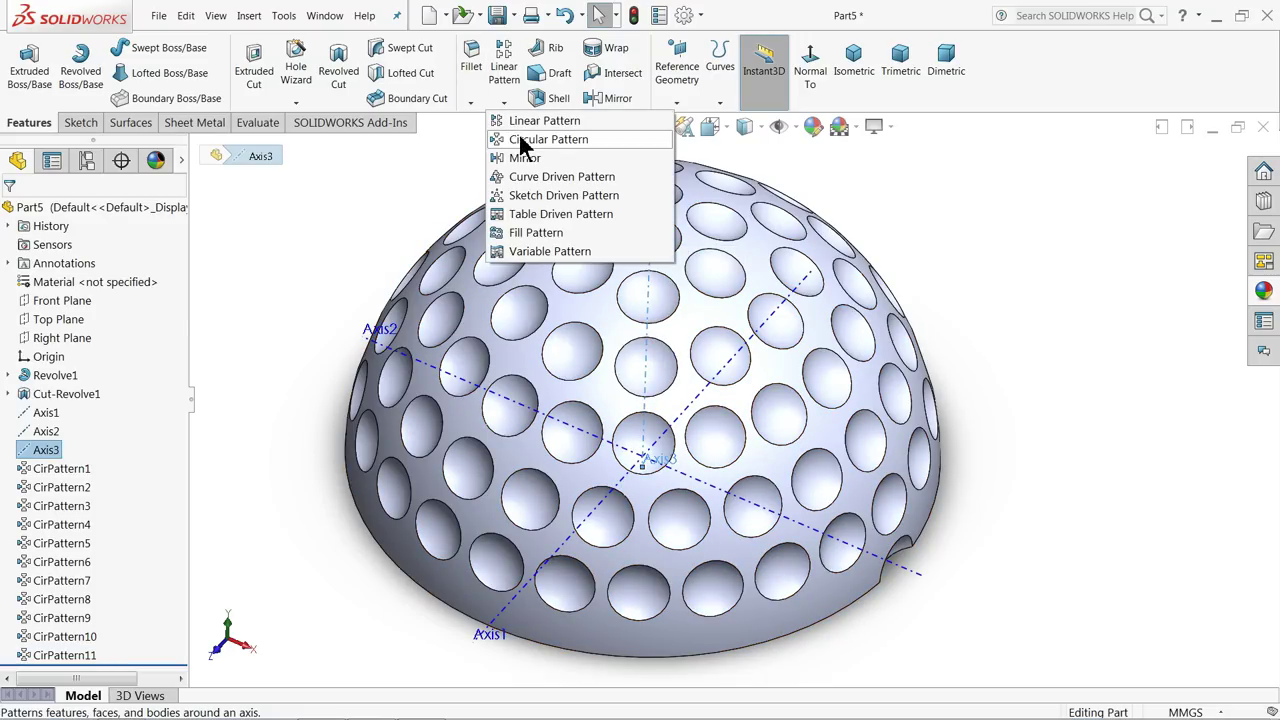
{"action": "left_click", "coordinate": [522, 150]}
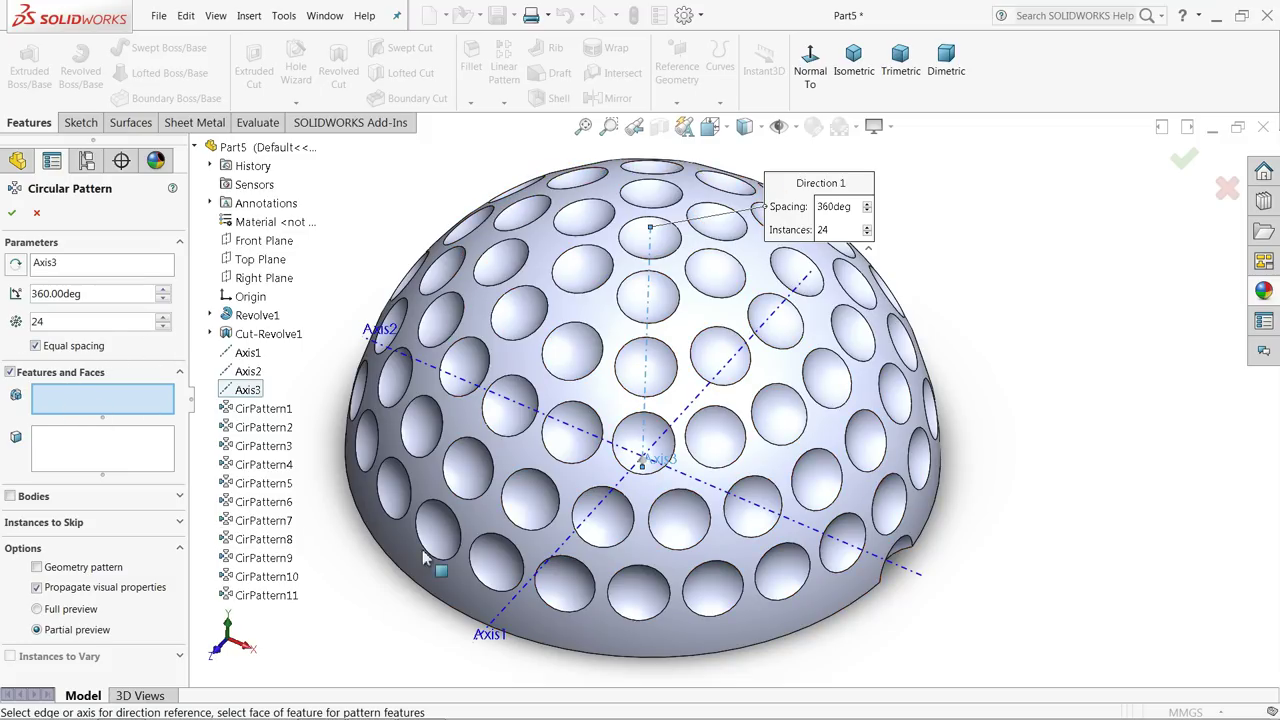
{"action": "left_click", "coordinate": [899, 546]}
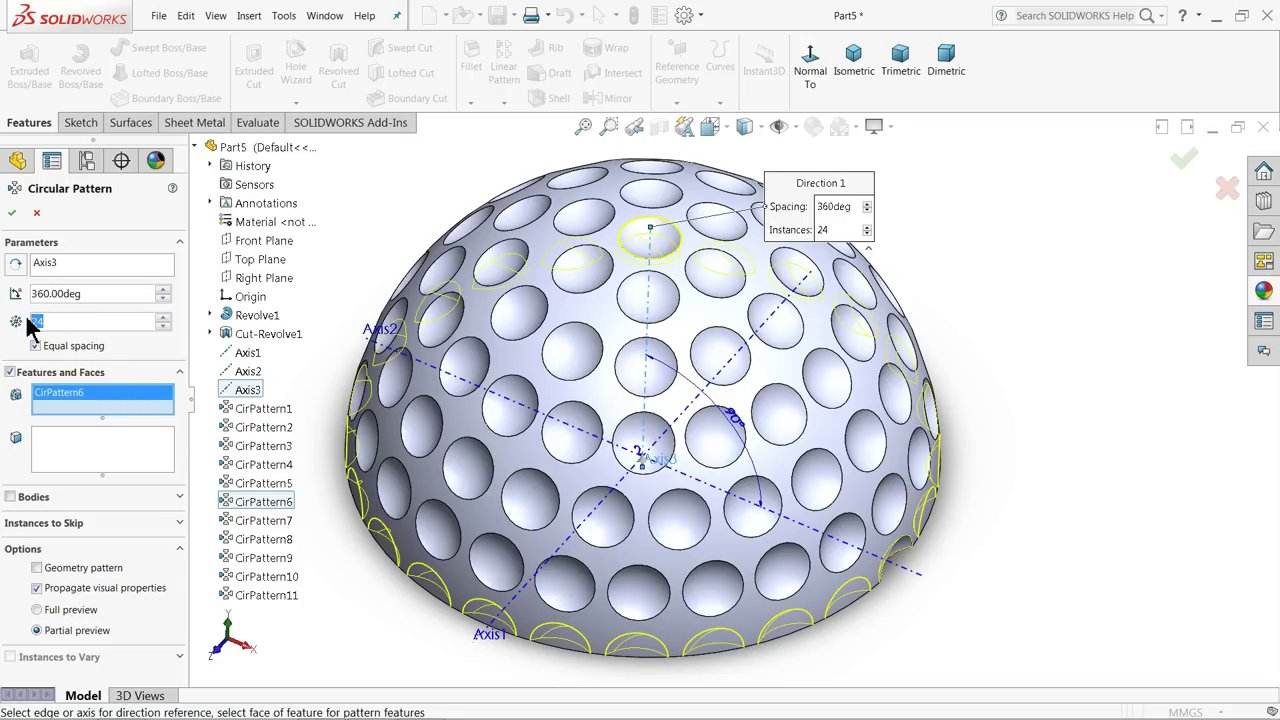
{"action": "type", "text": "27"}
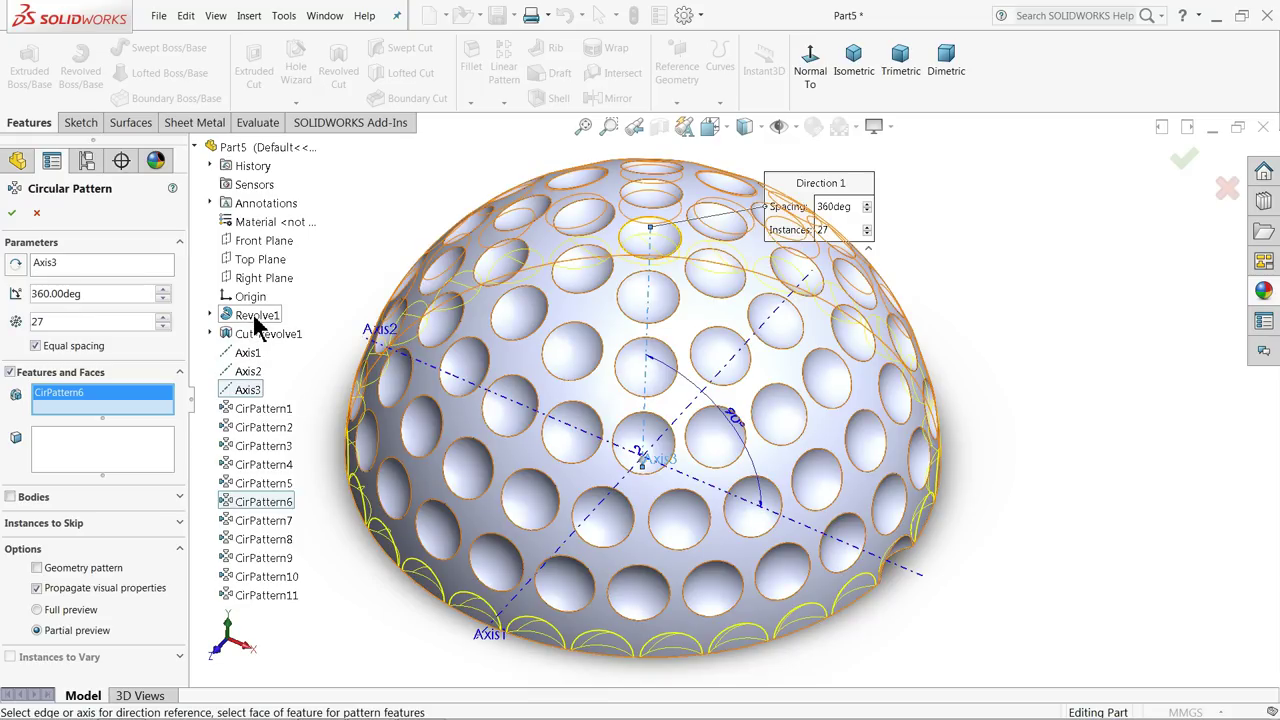
{"action": "middle_click_drag", "start_coordinate": [329, 251], "coordinate": [325, 193]}
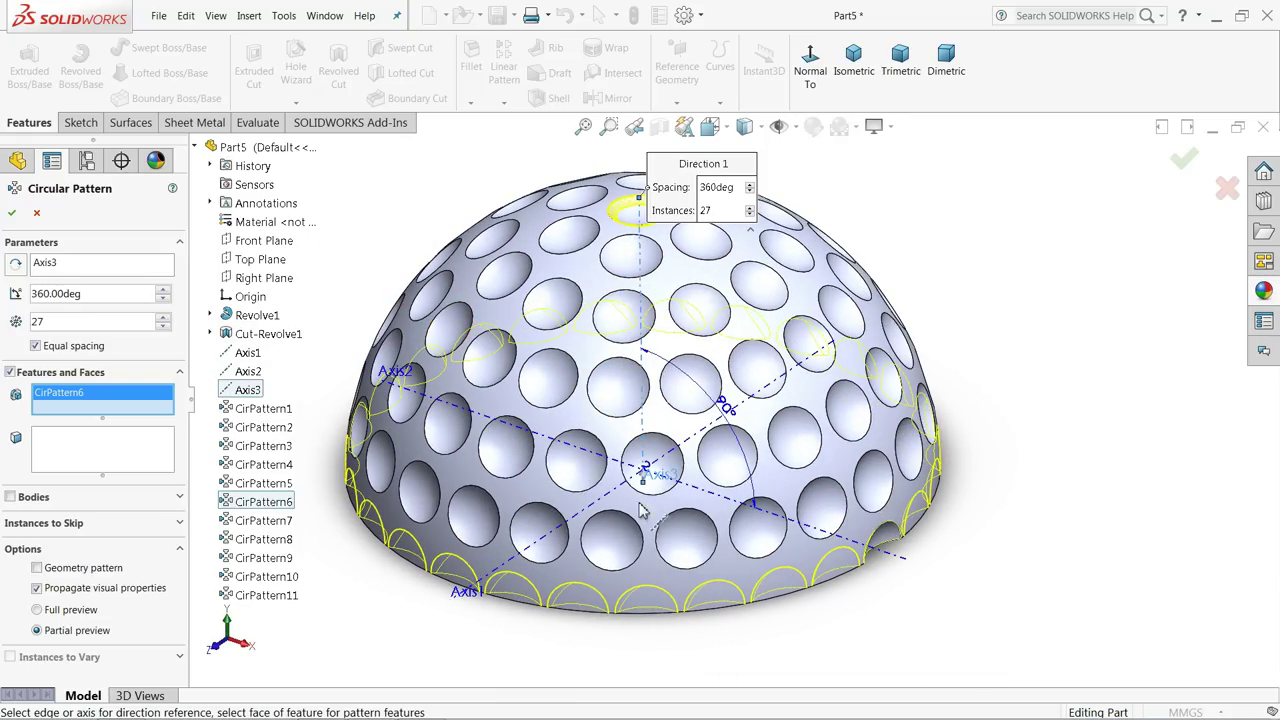
{"action": "left_click", "coordinate": [13, 215]}
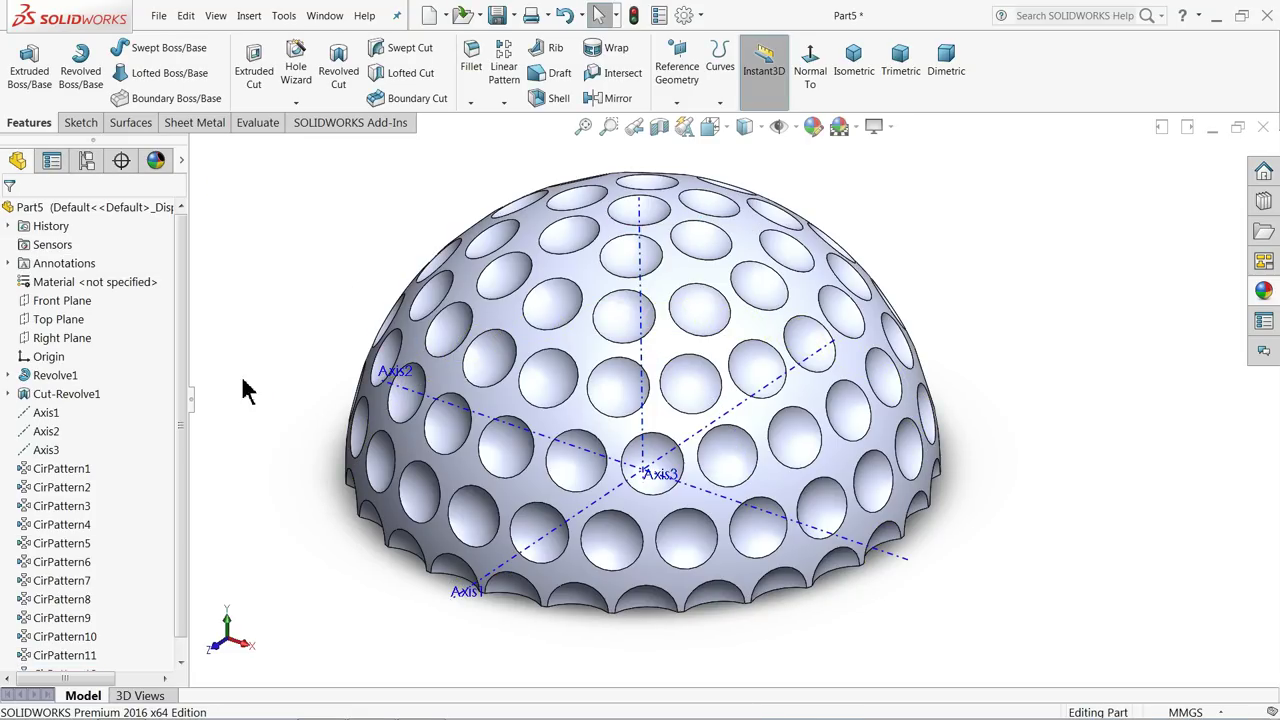
{"action": "middle_click_drag", "start_coordinate": [332, 338], "coordinate": [355, 390]}
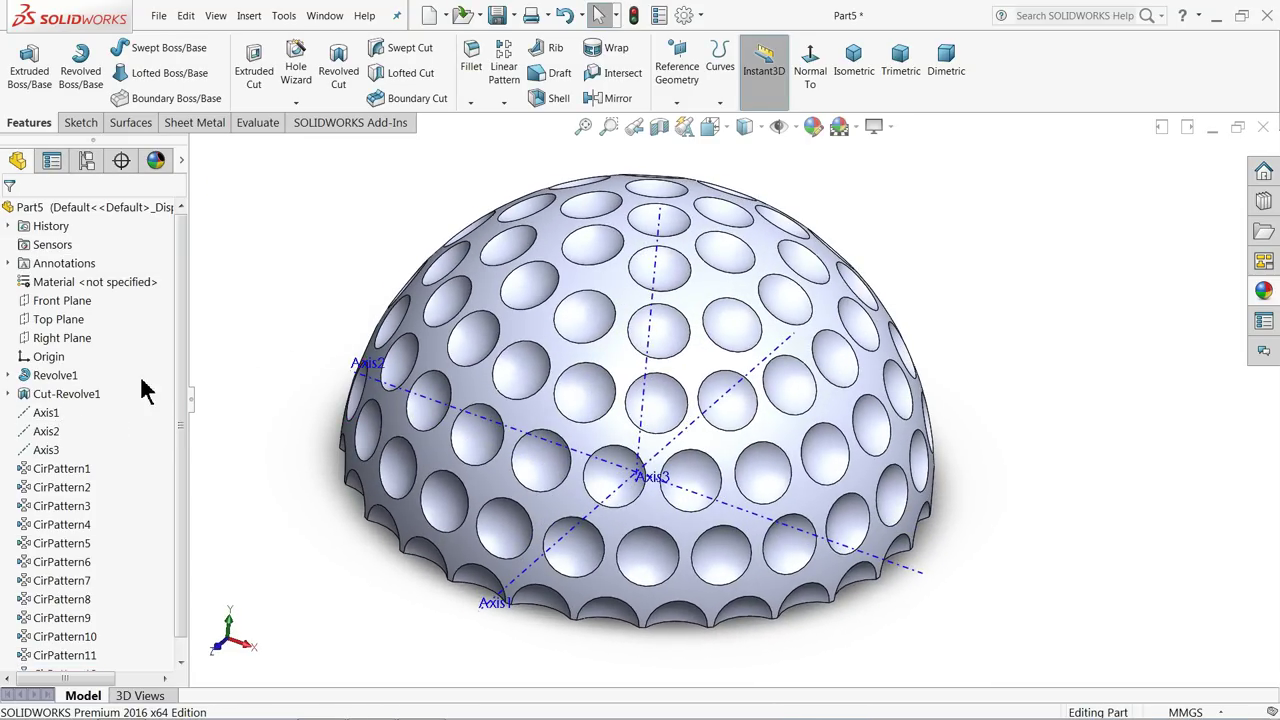
Step: Hide the three reference axes Axis1, Axis2 and Axis3
{"action": "left_click", "coordinate": [24, 414]}
{"action": "left_click", "coordinate": [36, 377]}
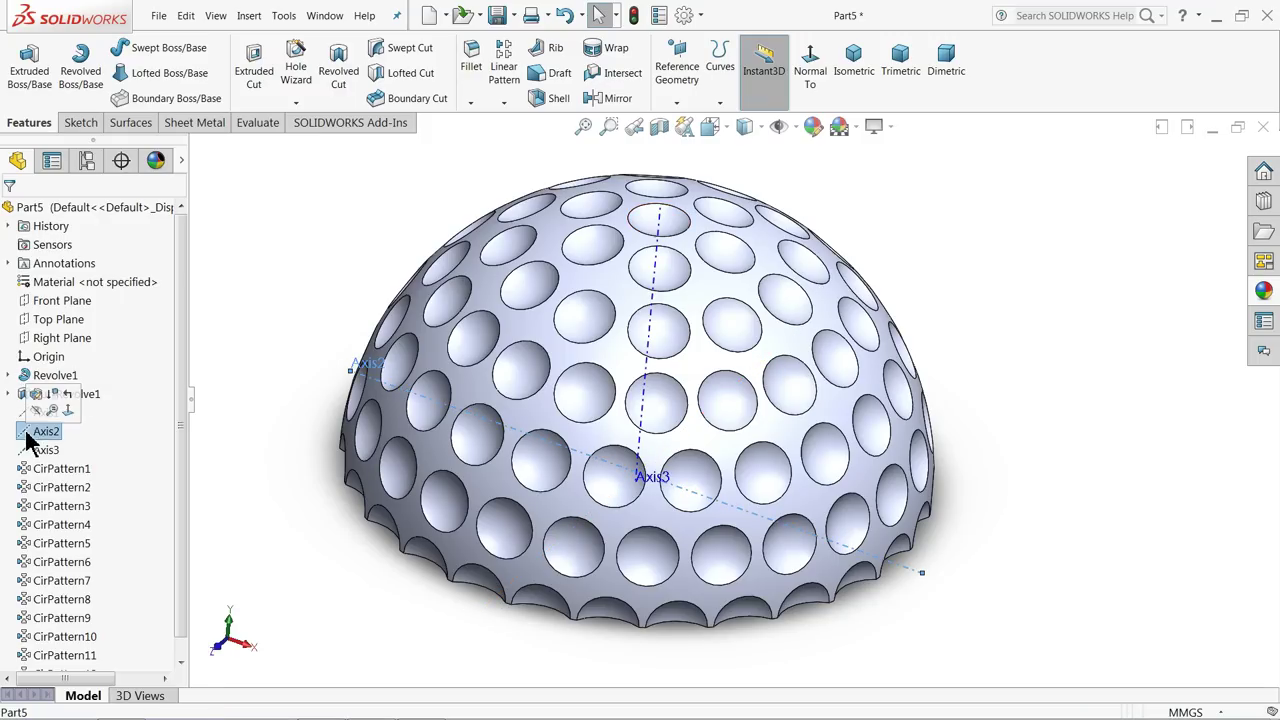
{"action": "left_click", "coordinate": [36, 394]}
{"action": "left_click", "coordinate": [45, 450]}
{"action": "left_click", "coordinate": [36, 413]}
Step: Mirror the dimpled dome body across the Top Plane to form the full ball
{"action": "scroll", "coordinate": [240, 380], "scroll_direction": "up", "scroll_amount": 3}
{"action": "middle_click_drag", "start_coordinate": [251, 391], "coordinate": [338, 209]}
{"action": "left_click", "coordinate": [58, 319]}
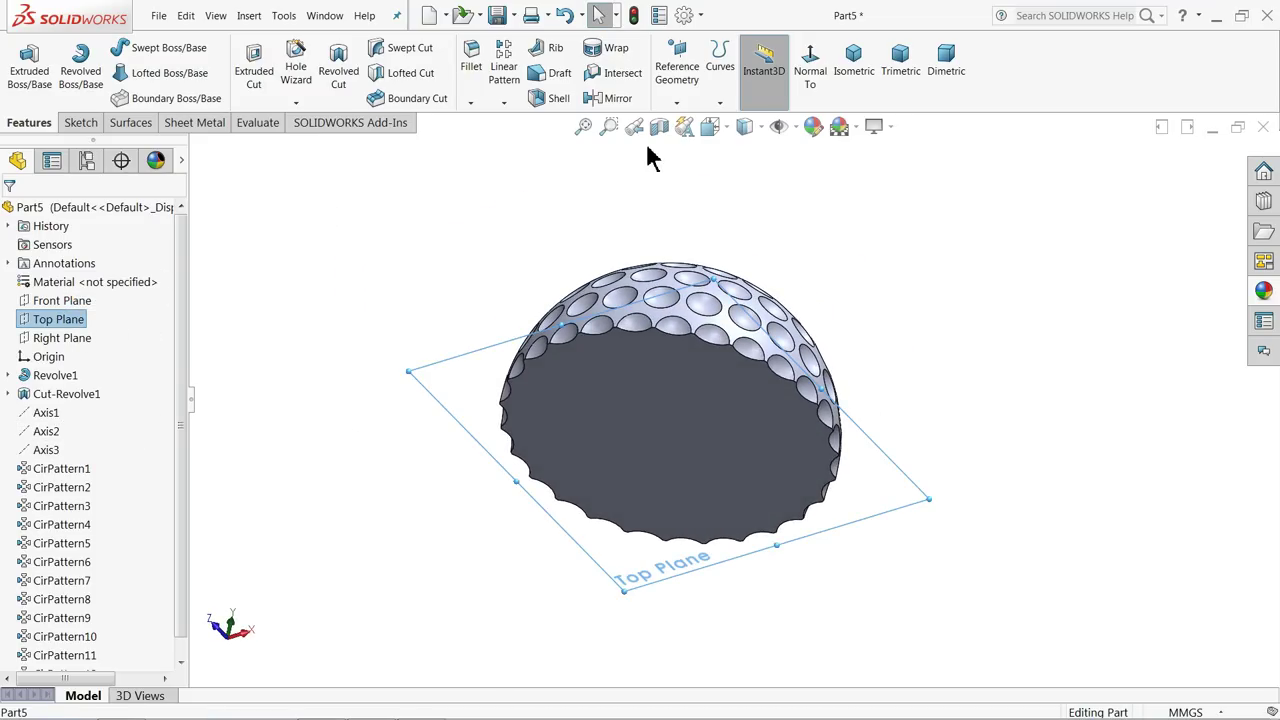
{"action": "left_click", "coordinate": [612, 98]}
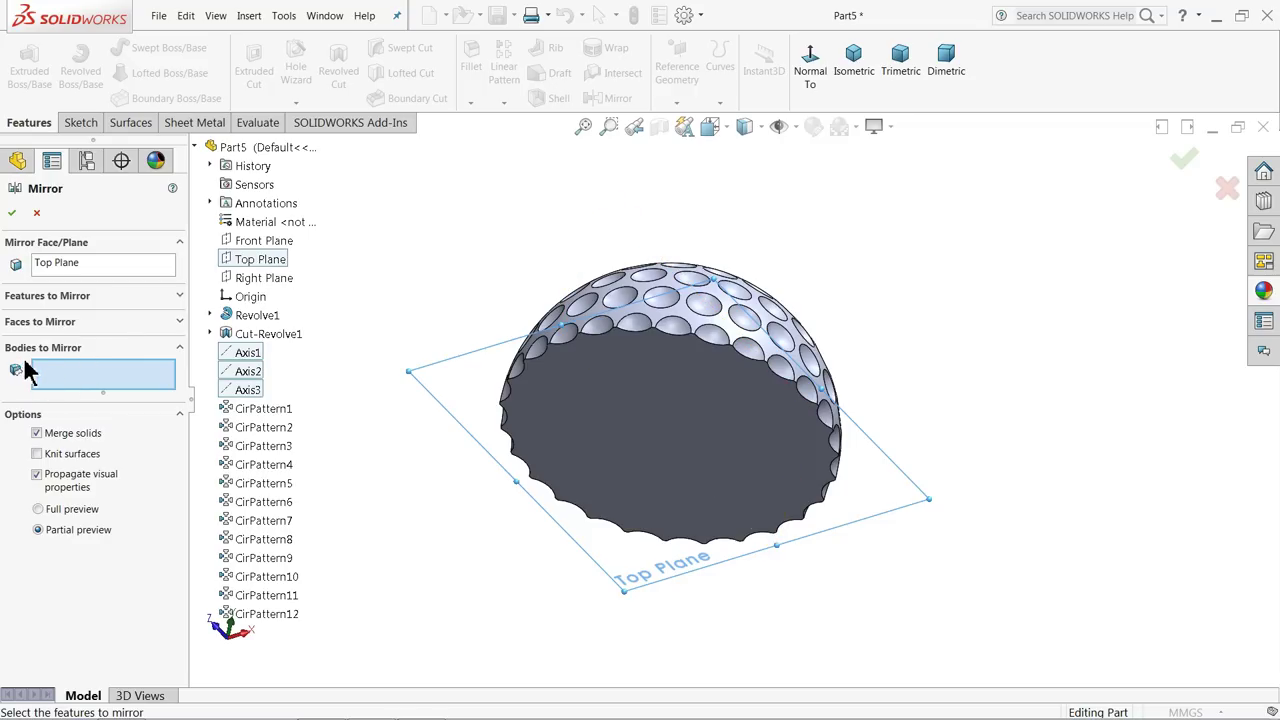
{"action": "left_click", "coordinate": [681, 381]}
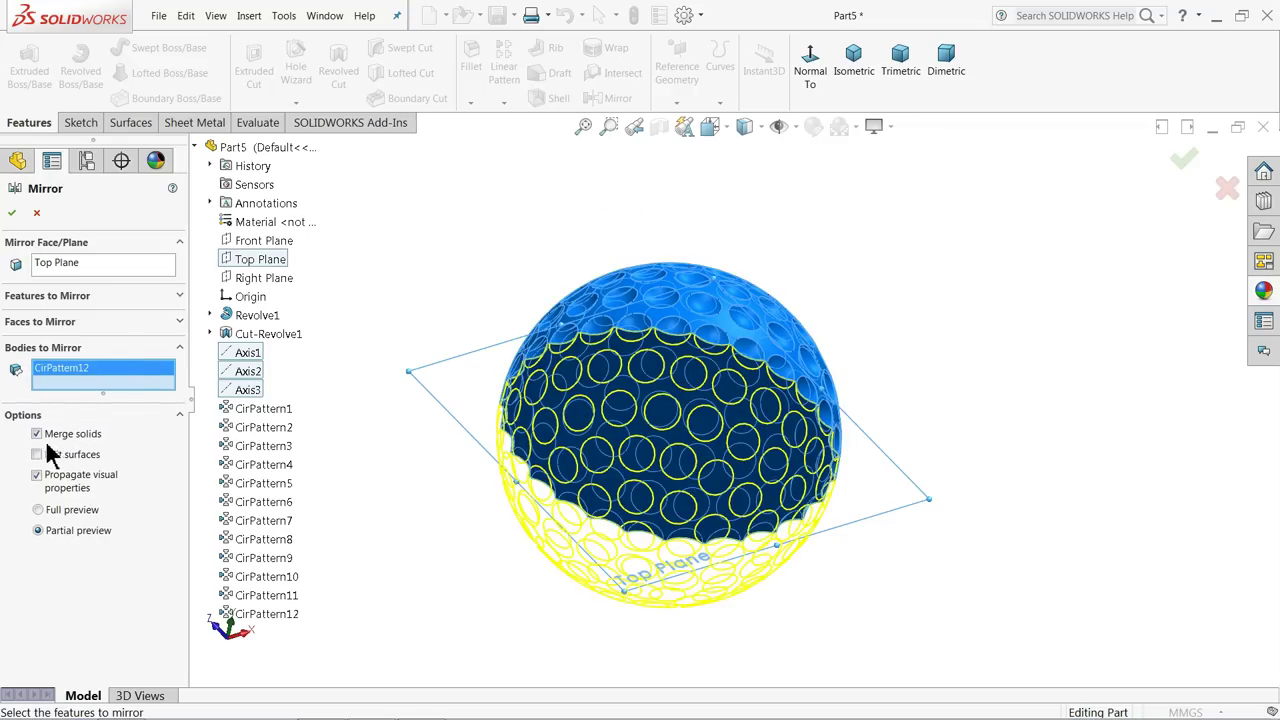
{"action": "left_click", "coordinate": [12, 214]}
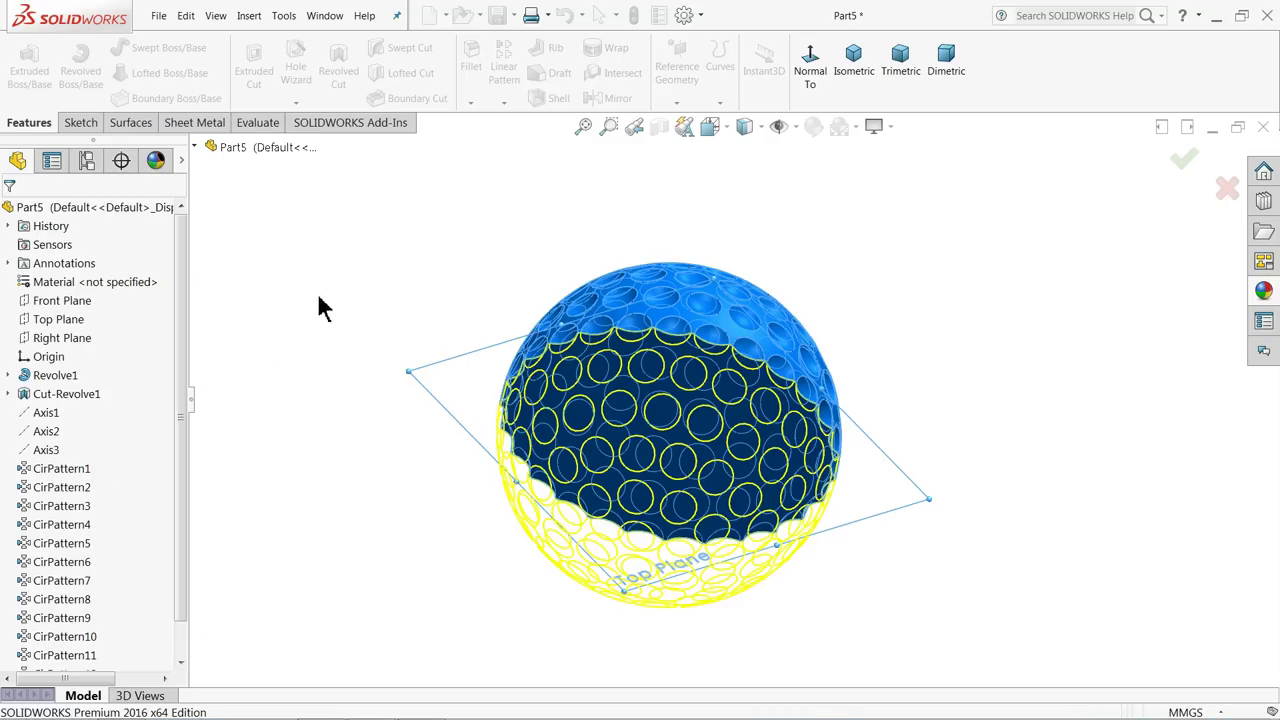
Step: Add a 1 mm fillet on the ball's outer face to round every dimple rim
{"action": "middle_click_drag", "start_coordinate": [354, 381], "coordinate": [343, 466]}
{"action": "scroll", "coordinate": [645, 505], "scroll_direction": "down", "scroll_amount": 2}
{"action": "scroll", "coordinate": [660, 495], "scroll_direction": "down", "scroll_amount": 3}
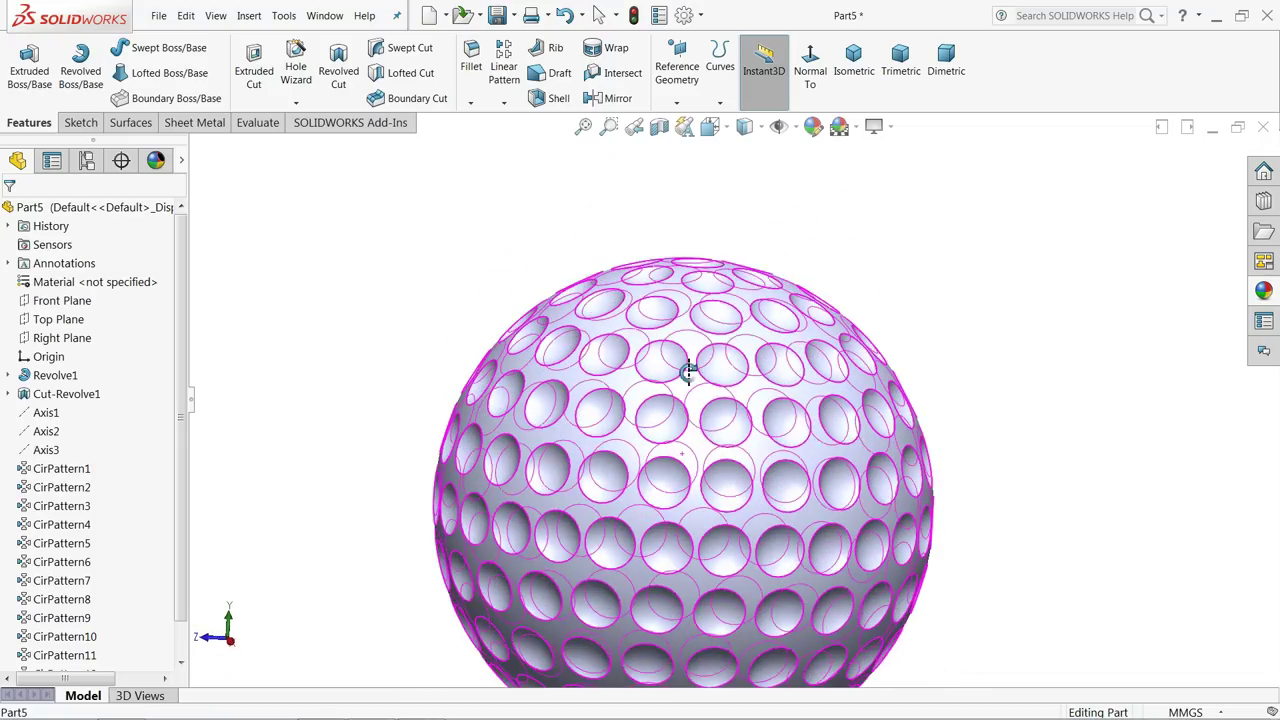
{"action": "scroll", "coordinate": [686, 410], "scroll_direction": "up", "scroll_amount": 5}
{"action": "scroll", "coordinate": [730, 472], "scroll_direction": "down", "scroll_amount": 1}
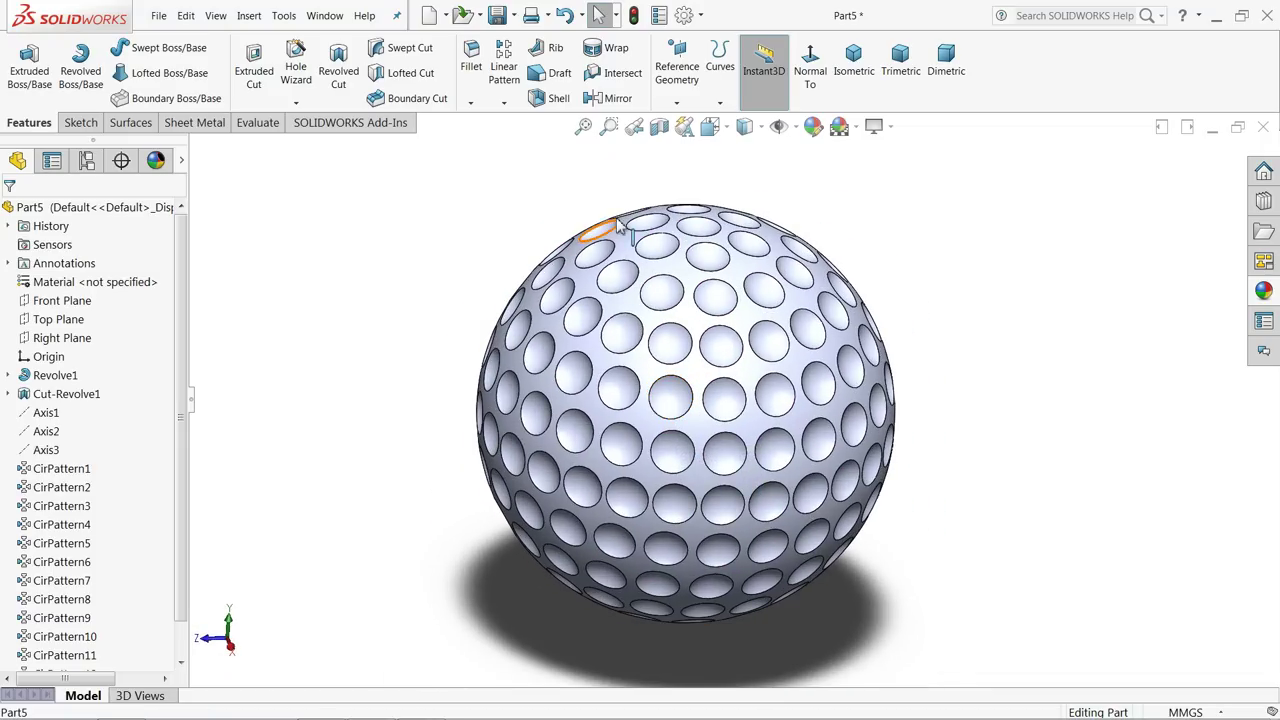
{"action": "left_click", "coordinate": [472, 72]}
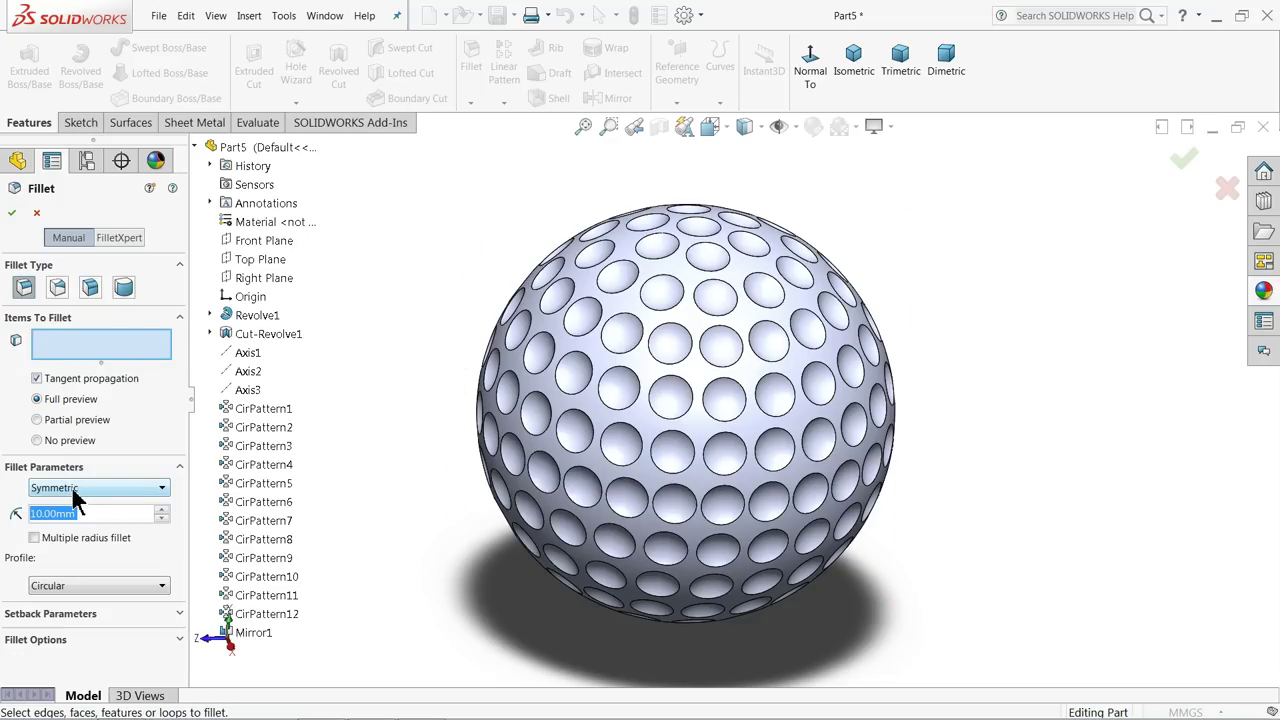
{"action": "type", "text": "1"}
{"action": "key", "text": "Return"}
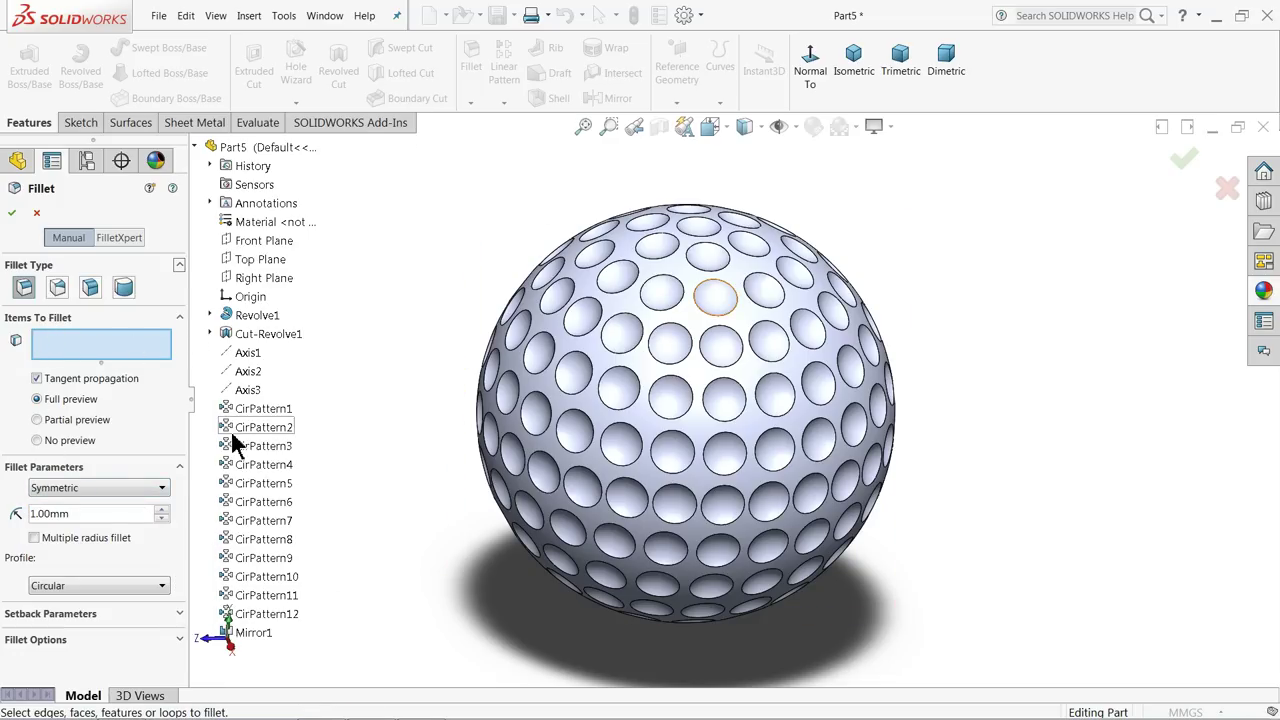
{"action": "left_click", "coordinate": [604, 362]}
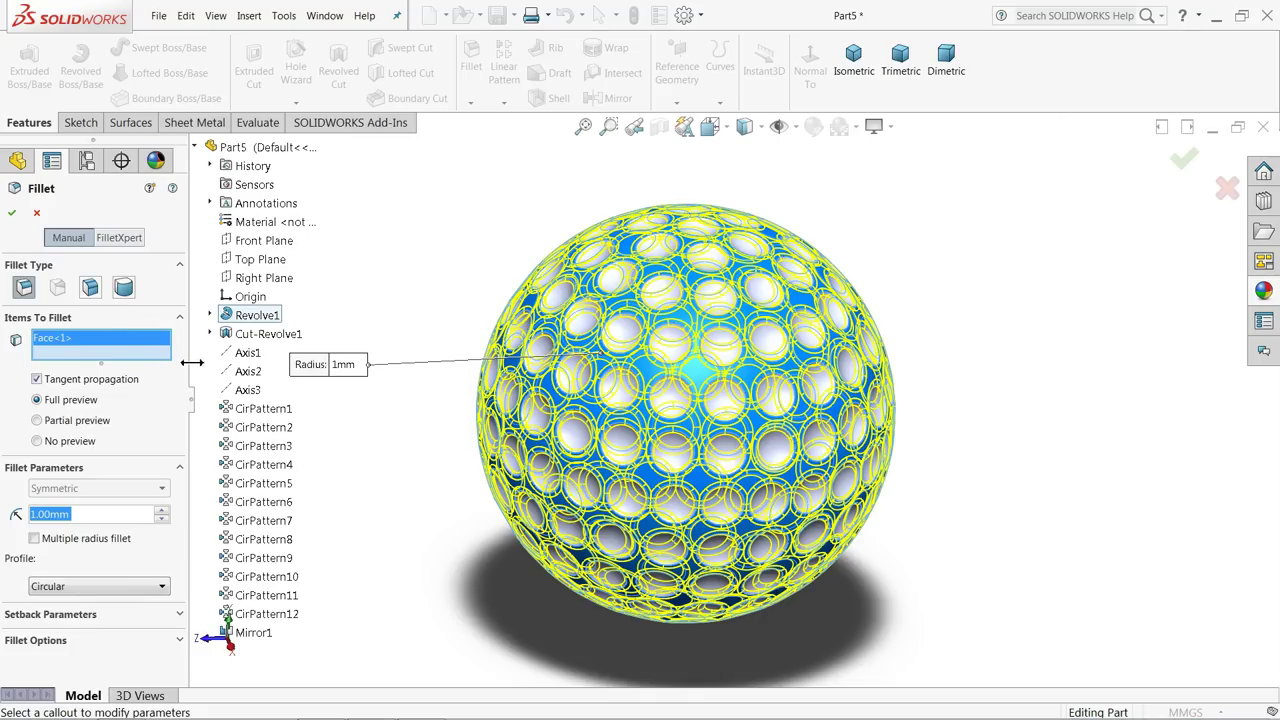
{"action": "left_click", "coordinate": [12, 213]}
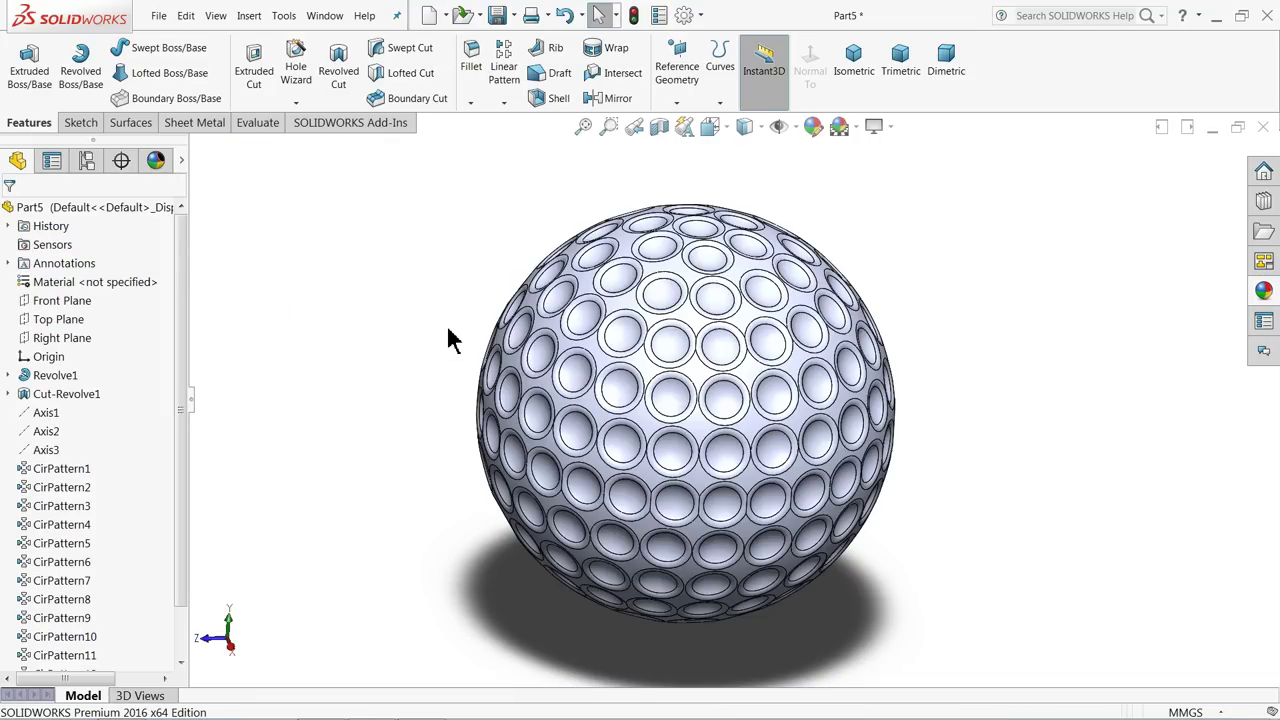
Step: Turn on RealView, switch to Shaded display without edges, and return to isometric view
{"action": "middle_click_drag", "start_coordinate": [450, 340], "coordinate": [571, 240]}
{"action": "left_click", "coordinate": [890, 128]}
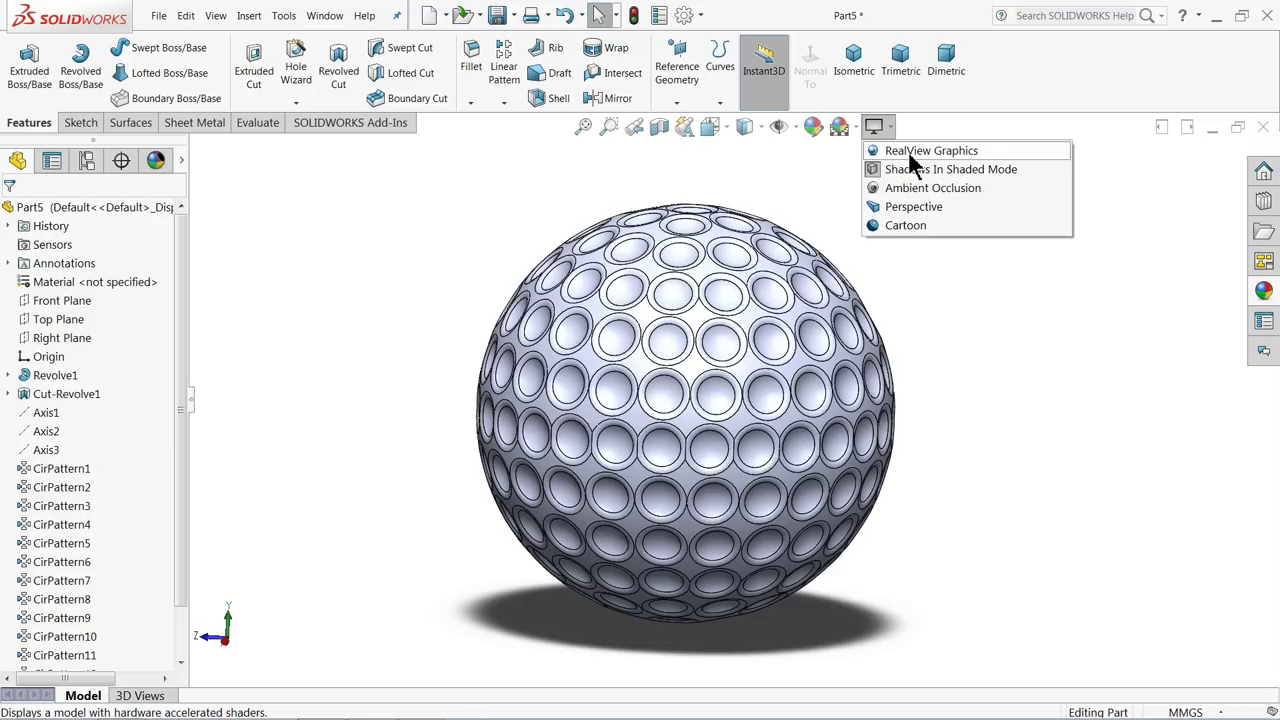
{"action": "left_click", "coordinate": [912, 151]}
{"action": "middle_click_drag", "start_coordinate": [507, 285], "coordinate": [517, 366]}
{"action": "left_click", "coordinate": [758, 130]}
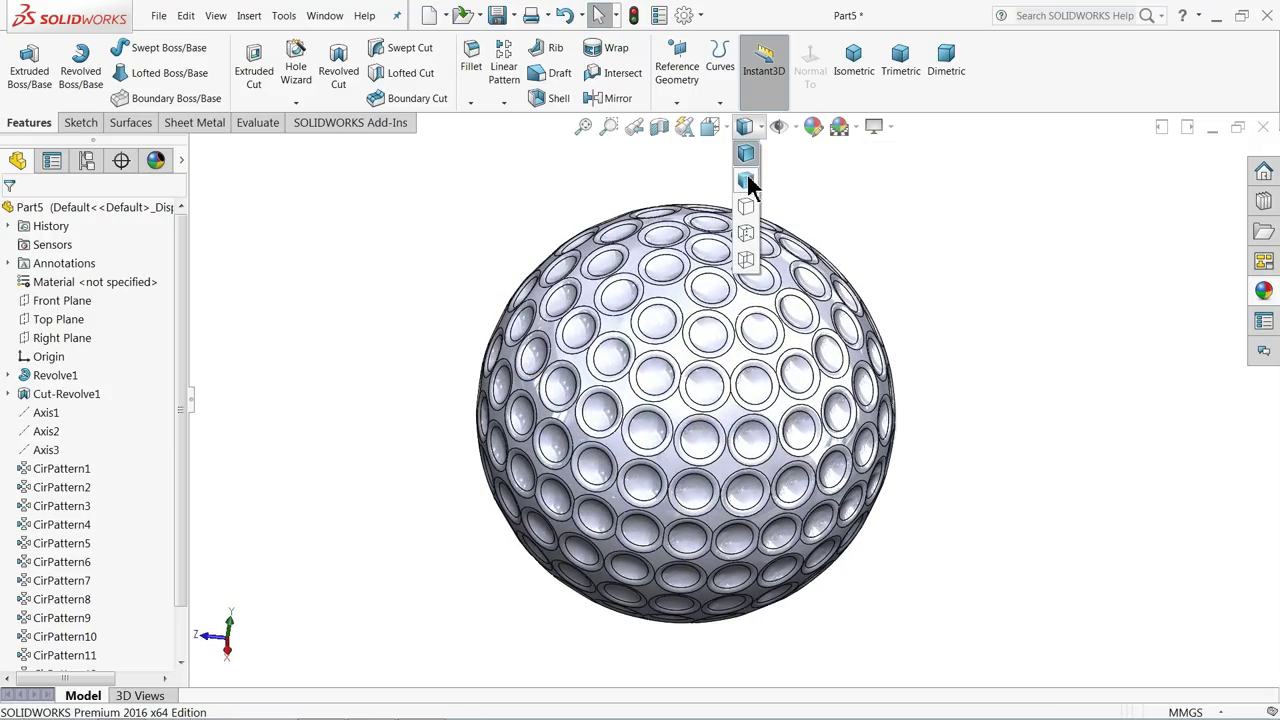
{"action": "left_click", "coordinate": [748, 183]}
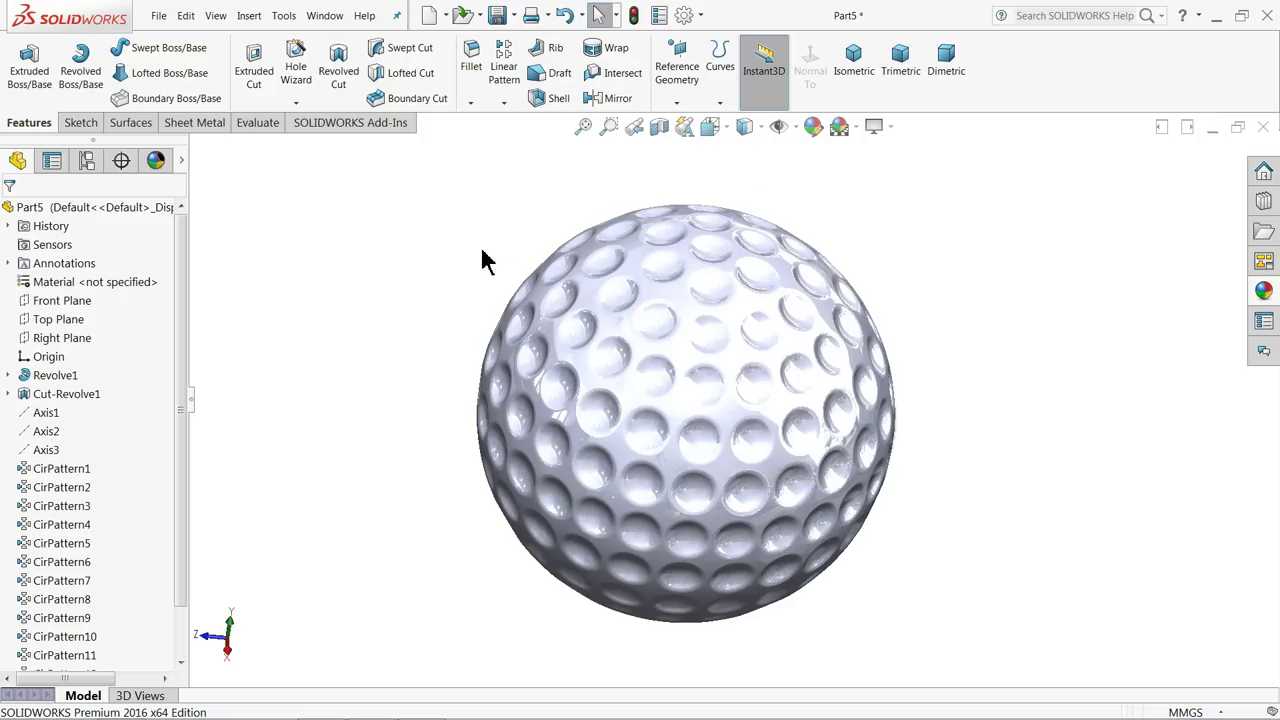
{"action": "mouse_move", "coordinate": [460, 270]}
{"action": "middle_mouse_down"}
{"action": "mouse_move", "coordinate": [340, 371]}
{"action": "mouse_move", "coordinate": [348, 225]}
{"action": "middle_mouse_up"}
{"action": "key", "text": "Escape"}
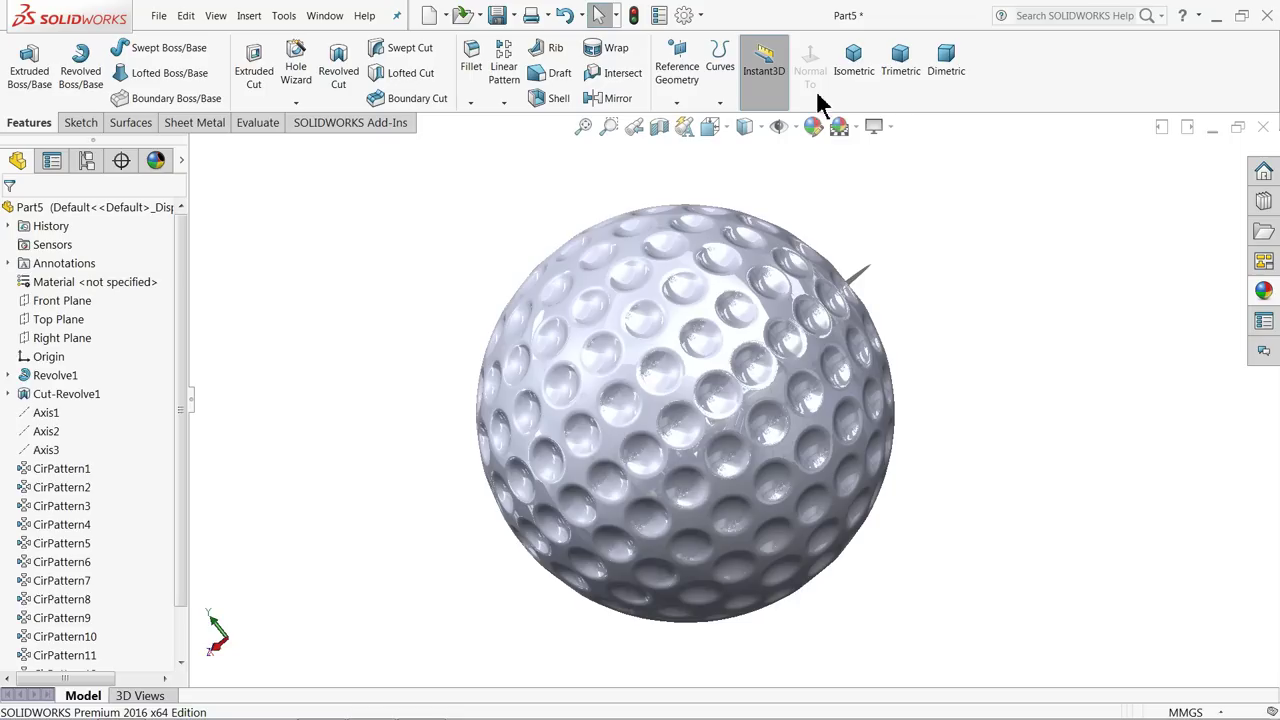
{"action": "left_click", "coordinate": [868, 76]}
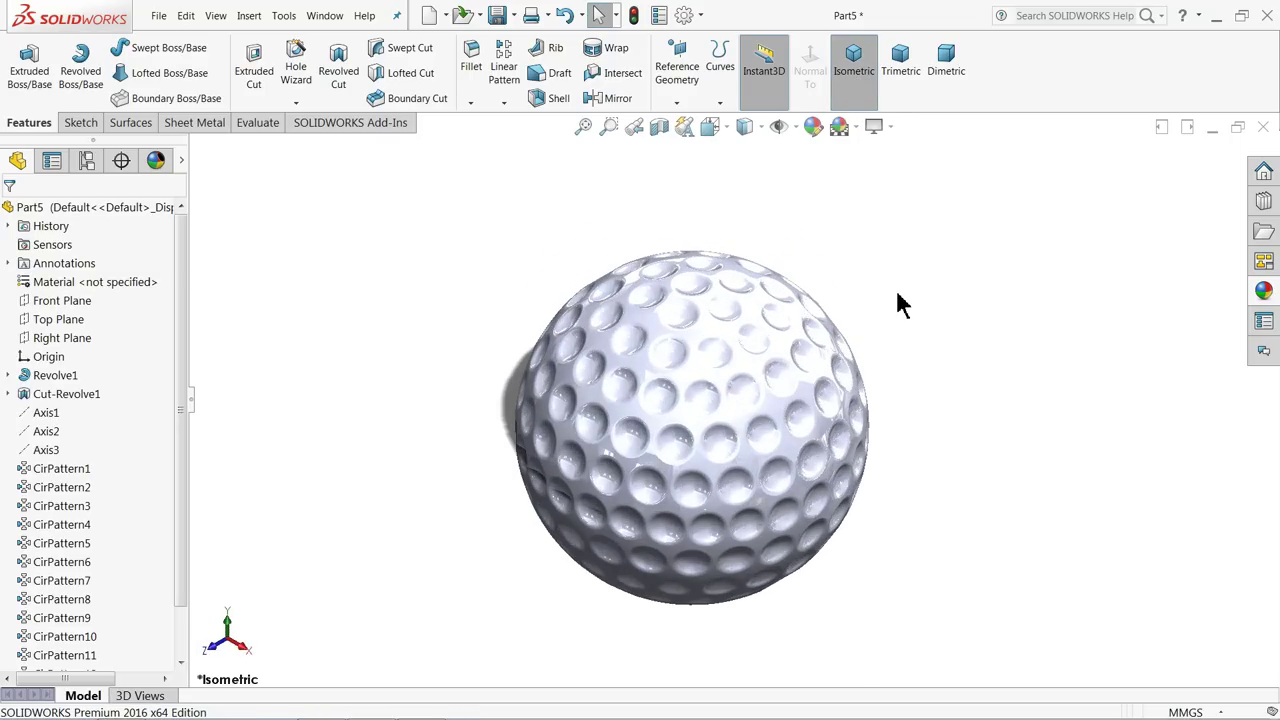
Step: Toggle the floor shadow and turn on ambient occlusion for the ball
{"action": "middle_click_drag", "start_coordinate": [835, 273], "coordinate": [1029, 294]}
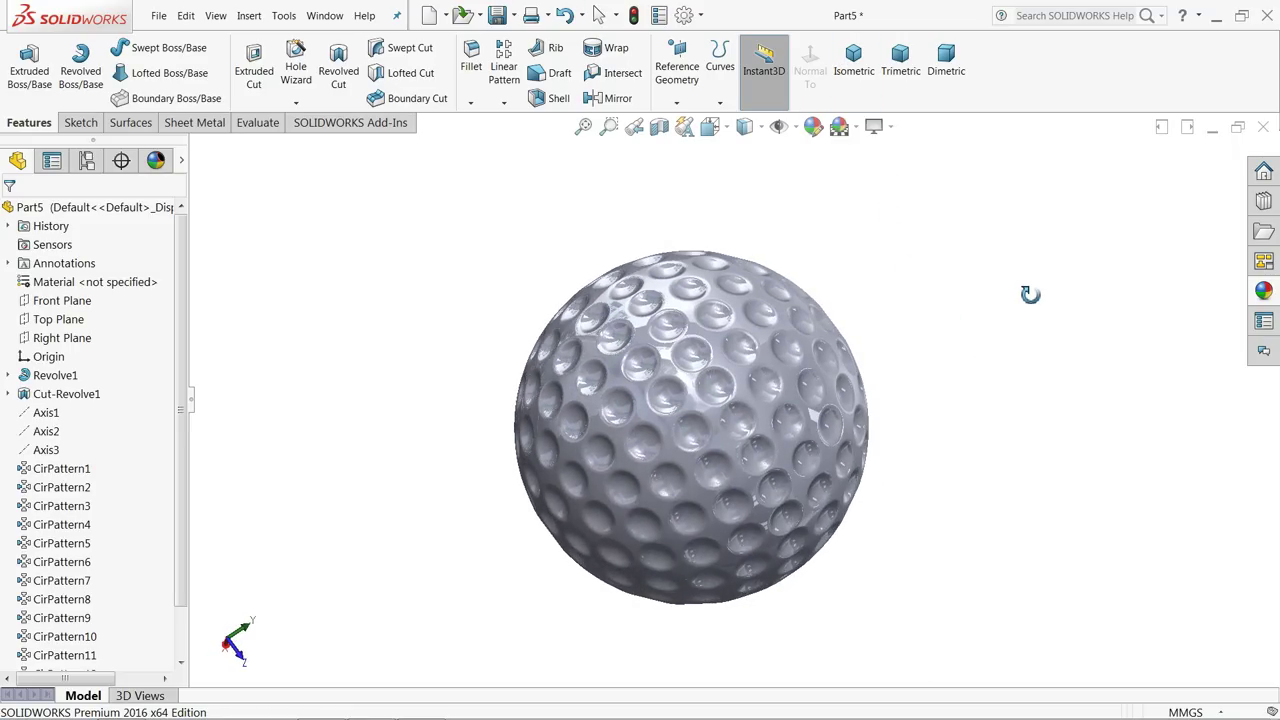
{"action": "left_click", "coordinate": [876, 127]}
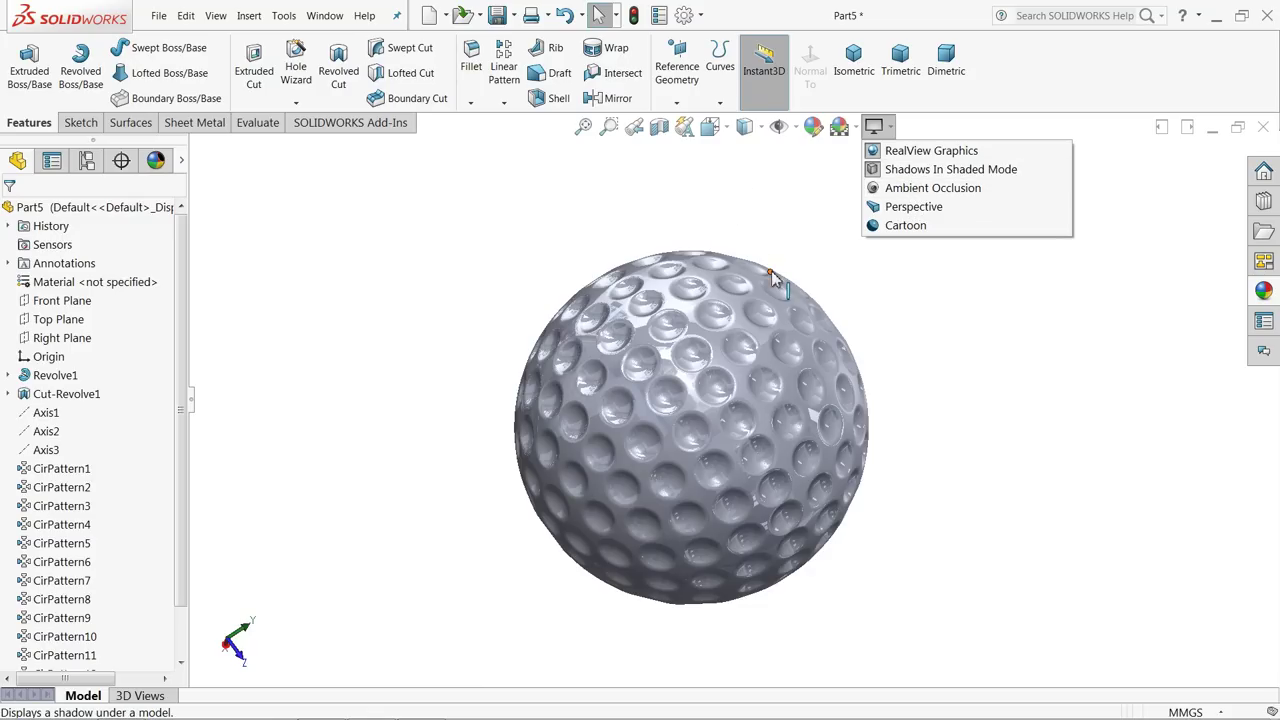
{"action": "left_click", "coordinate": [826, 297]}
{"action": "middle_click_drag", "start_coordinate": [826, 297], "coordinate": [927, 363]}
{"action": "left_click", "coordinate": [876, 128]}
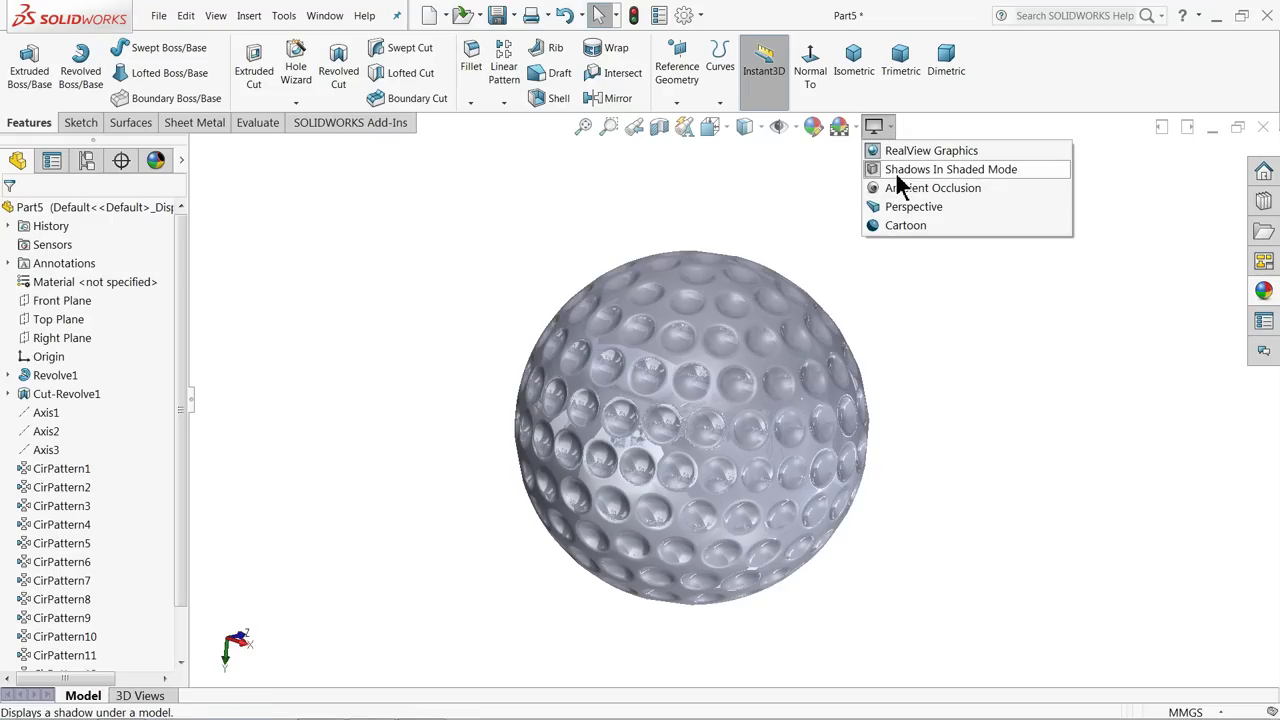
{"action": "left_click", "coordinate": [898, 172]}
{"action": "left_click", "coordinate": [876, 128]}
{"action": "left_click", "coordinate": [905, 188]}
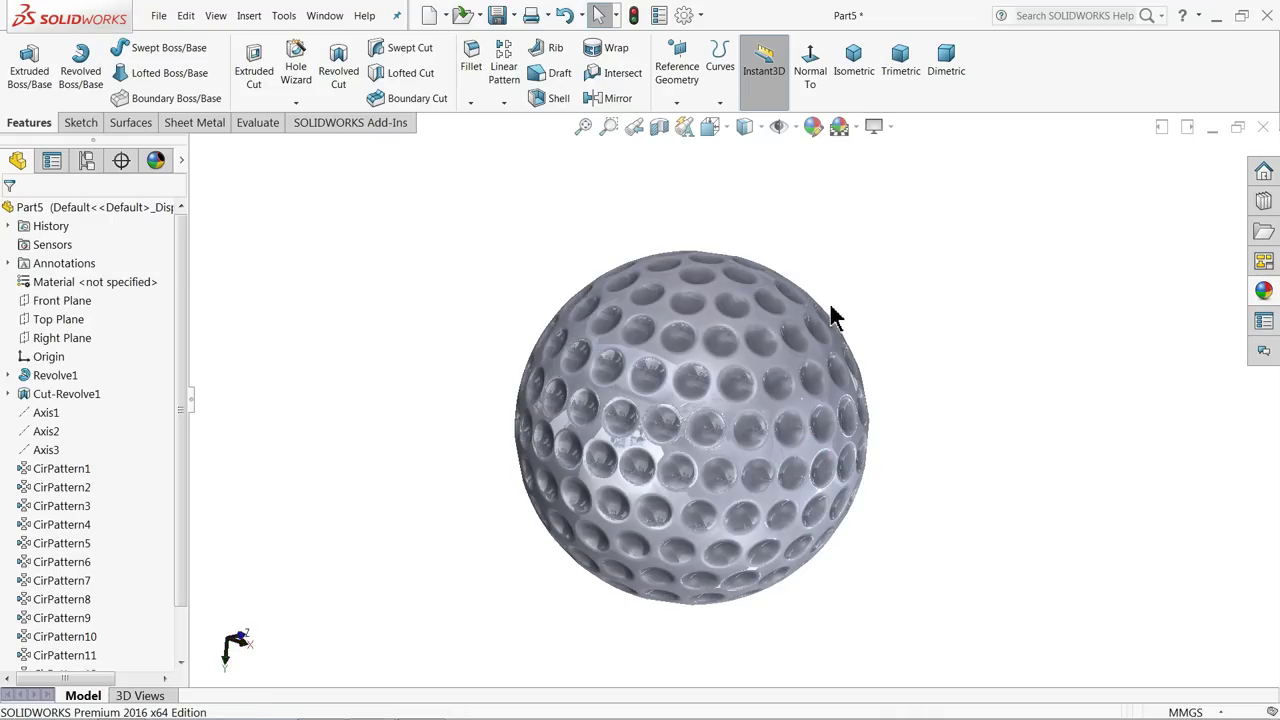
Step: Apply the white high gloss plastic appearance to the ball
{"action": "scroll", "coordinate": [800, 518], "scroll_direction": "down", "scroll_amount": 2}
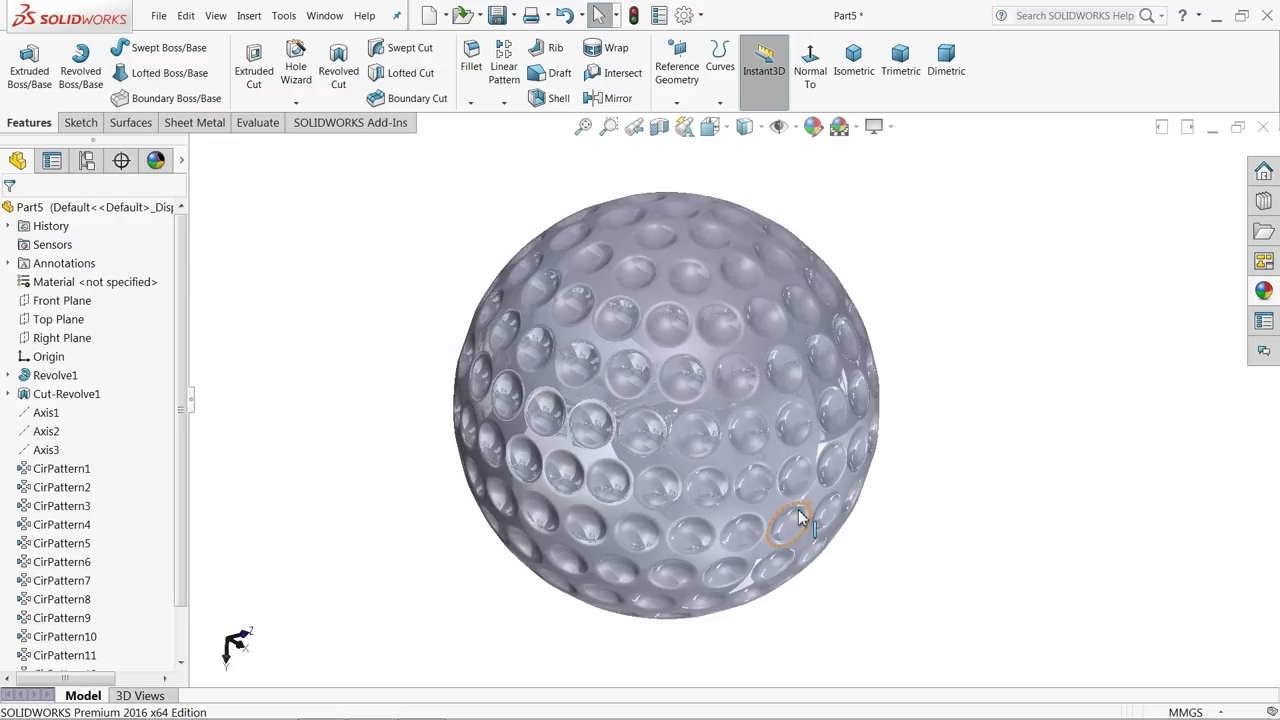
{"action": "scroll", "coordinate": [800, 518], "scroll_direction": "down", "scroll_amount": 2}
{"action": "scroll", "coordinate": [723, 366], "scroll_direction": "up", "scroll_amount": 2}
{"action": "scroll", "coordinate": [723, 366], "scroll_direction": "down", "scroll_amount": 2}
{"action": "scroll", "coordinate": [866, 418], "scroll_direction": "up", "scroll_amount": 2}
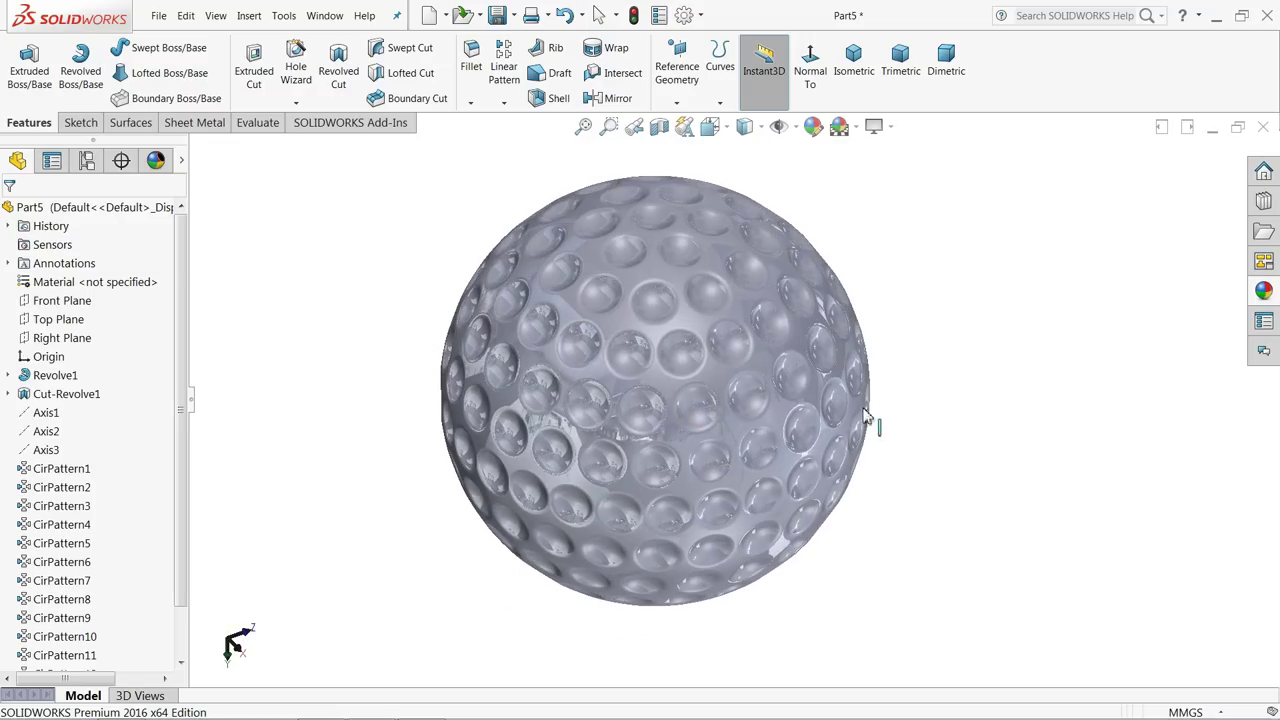
{"action": "left_click", "coordinate": [1263, 290]}
{"action": "left_click", "coordinate": [1124, 214]}
{"action": "double_click", "coordinate": [1083, 415]}
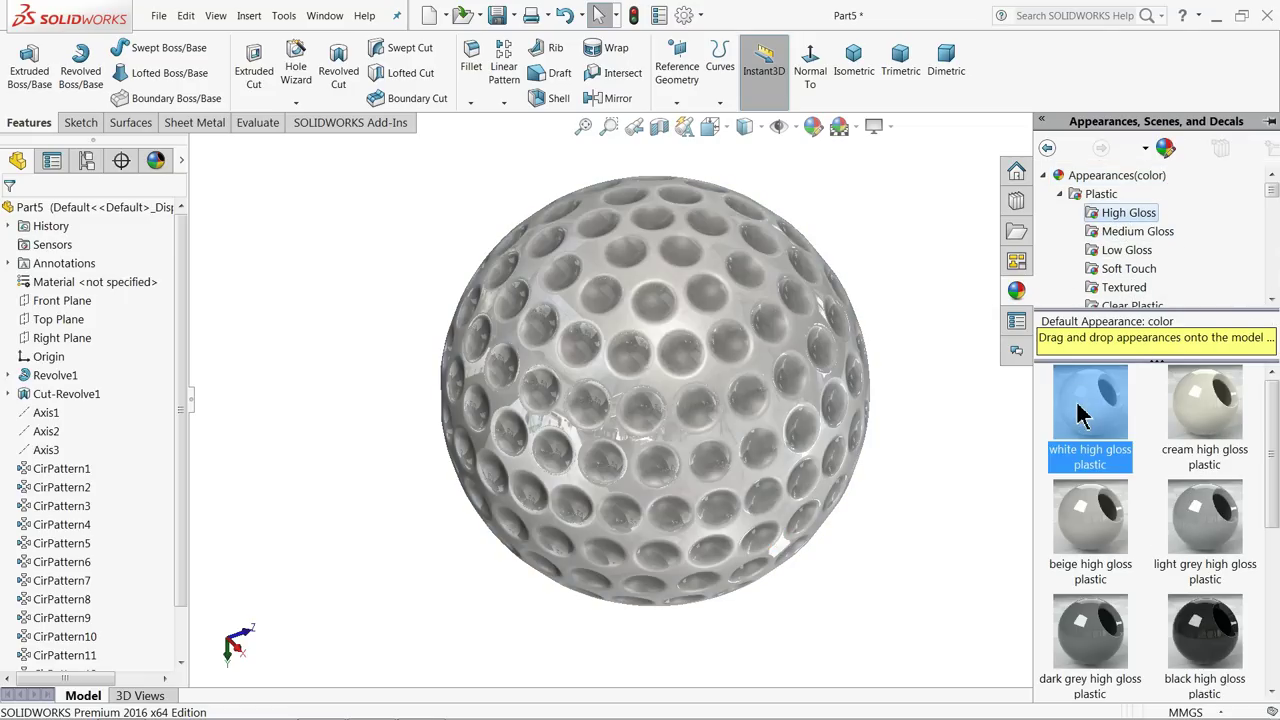
Step: Toggle ambient occlusion shading in the view settings
{"action": "left_click", "coordinate": [887, 127]}
{"action": "left_click", "coordinate": [905, 186]}
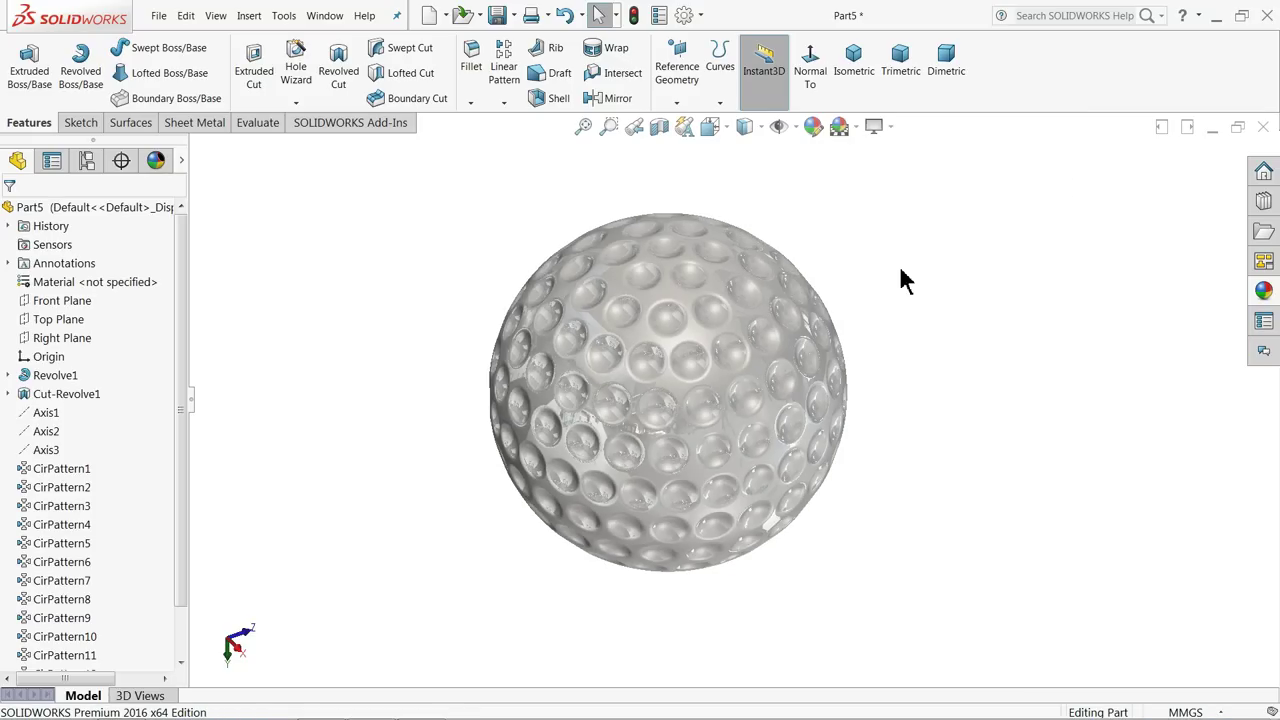
{"action": "middle_click_drag", "start_coordinate": [900, 277], "coordinate": [820, 394]}
{"action": "scroll", "coordinate": [763, 397], "scroll_direction": "down", "scroll_amount": 2}
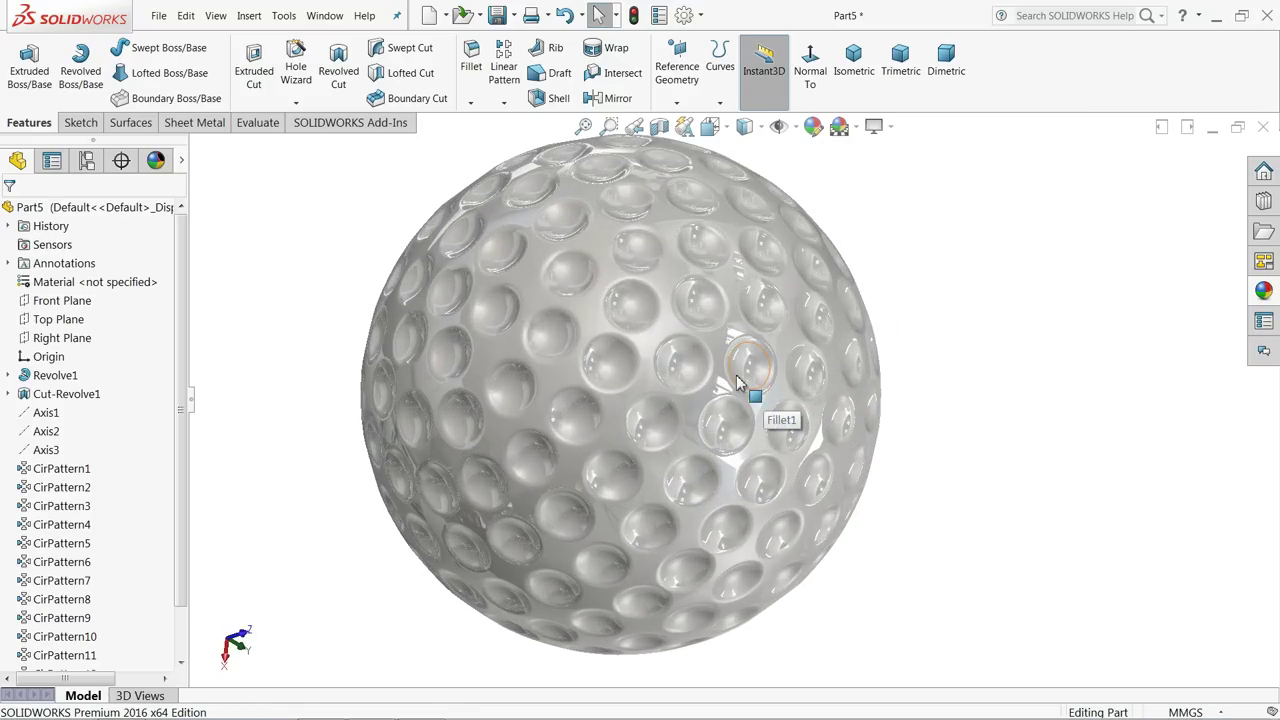
Step: Orbit and zoom around the ball, selecting dimple faces to inspect the filleted rims
{"action": "left_click", "coordinate": [750, 362]}
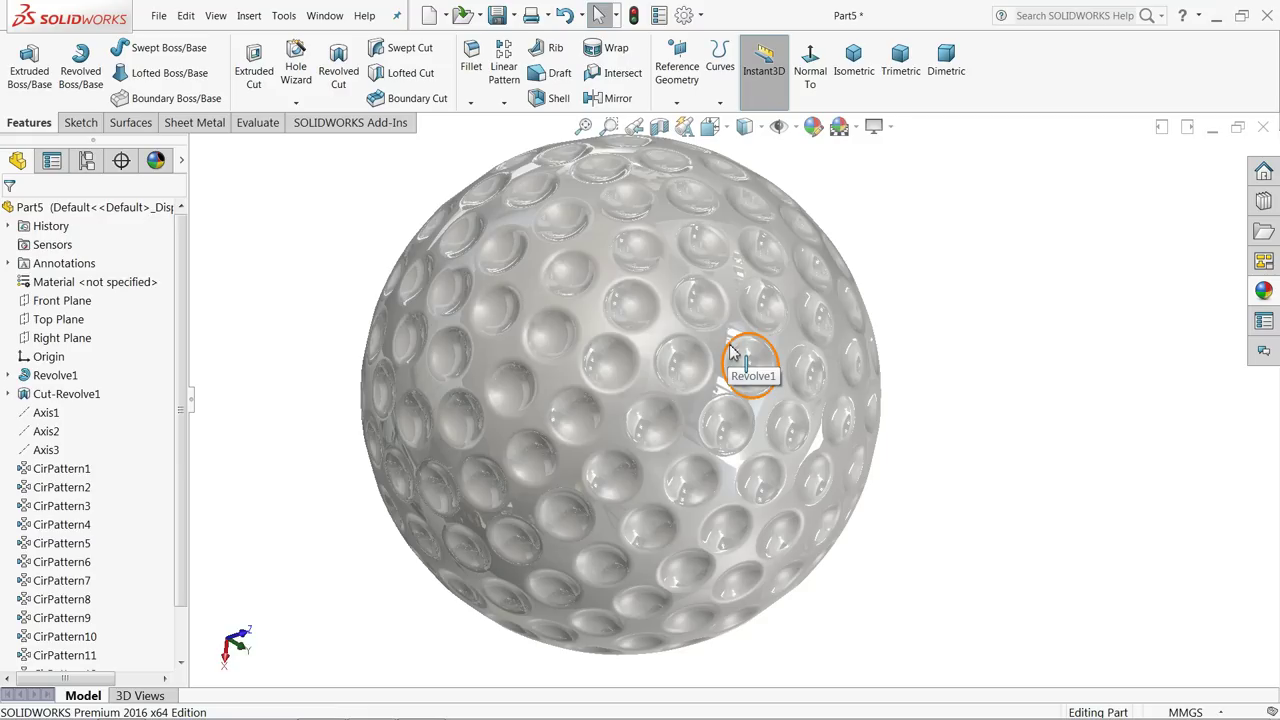
{"action": "middle_click_drag", "start_coordinate": [680, 363], "coordinate": [778, 361]}
{"action": "scroll", "coordinate": [704, 365], "scroll_direction": "up", "scroll_amount": 3}
{"action": "scroll", "coordinate": [778, 365], "scroll_direction": "down", "scroll_amount": 3}
{"action": "left_click", "coordinate": [697, 383]}
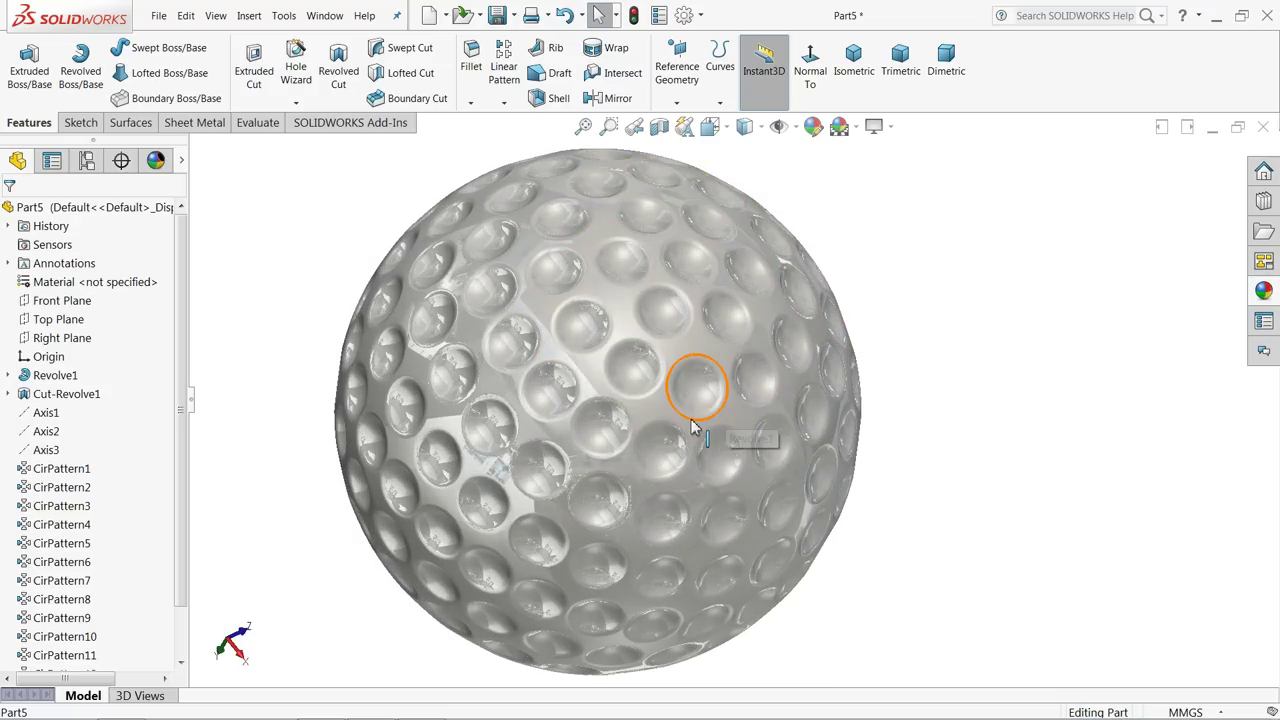
{"action": "middle_click_drag", "start_coordinate": [699, 388], "coordinate": [643, 456]}
{"action": "scroll", "coordinate": [683, 420], "scroll_direction": "up", "scroll_amount": 3}
{"action": "scroll", "coordinate": [711, 425], "scroll_direction": "down", "scroll_amount": 3}
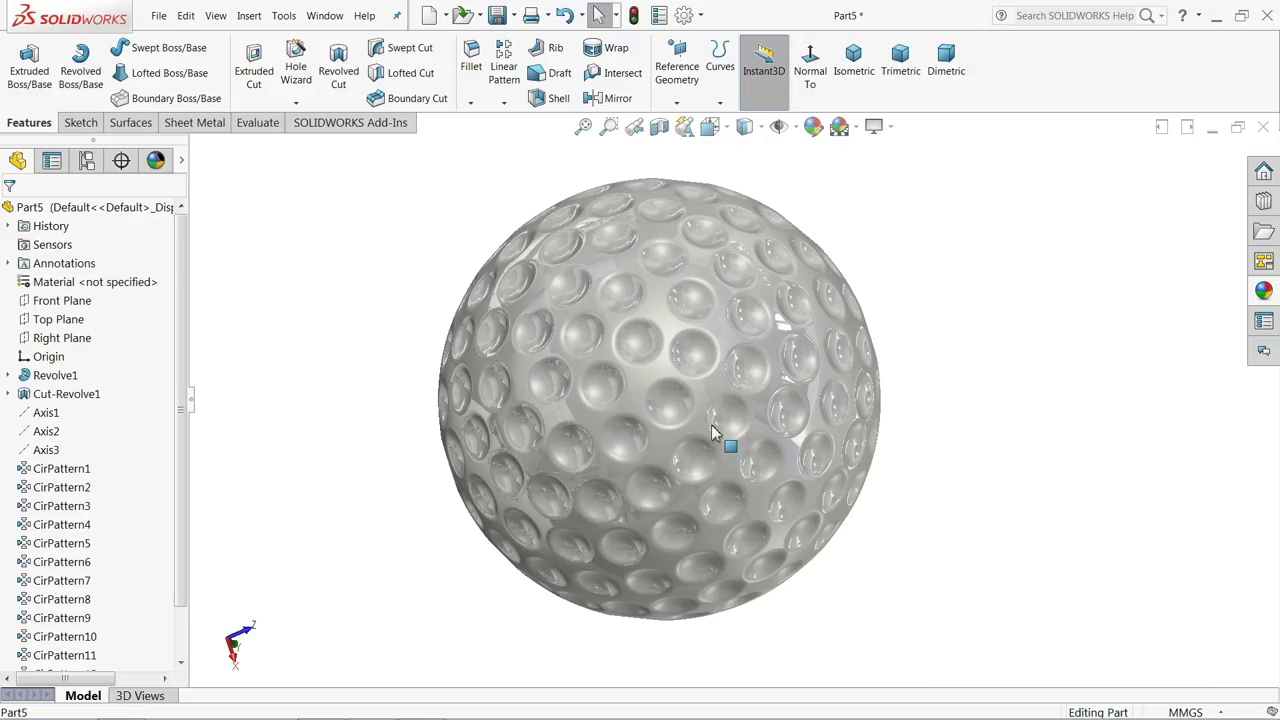
Step: Try yellow high gloss plastic, then apply blue polished ABS plastic to the ball
{"action": "left_click", "coordinate": [1264, 290]}
{"action": "scroll", "coordinate": [1180, 514], "scroll_direction": "down", "scroll_amount": 3}
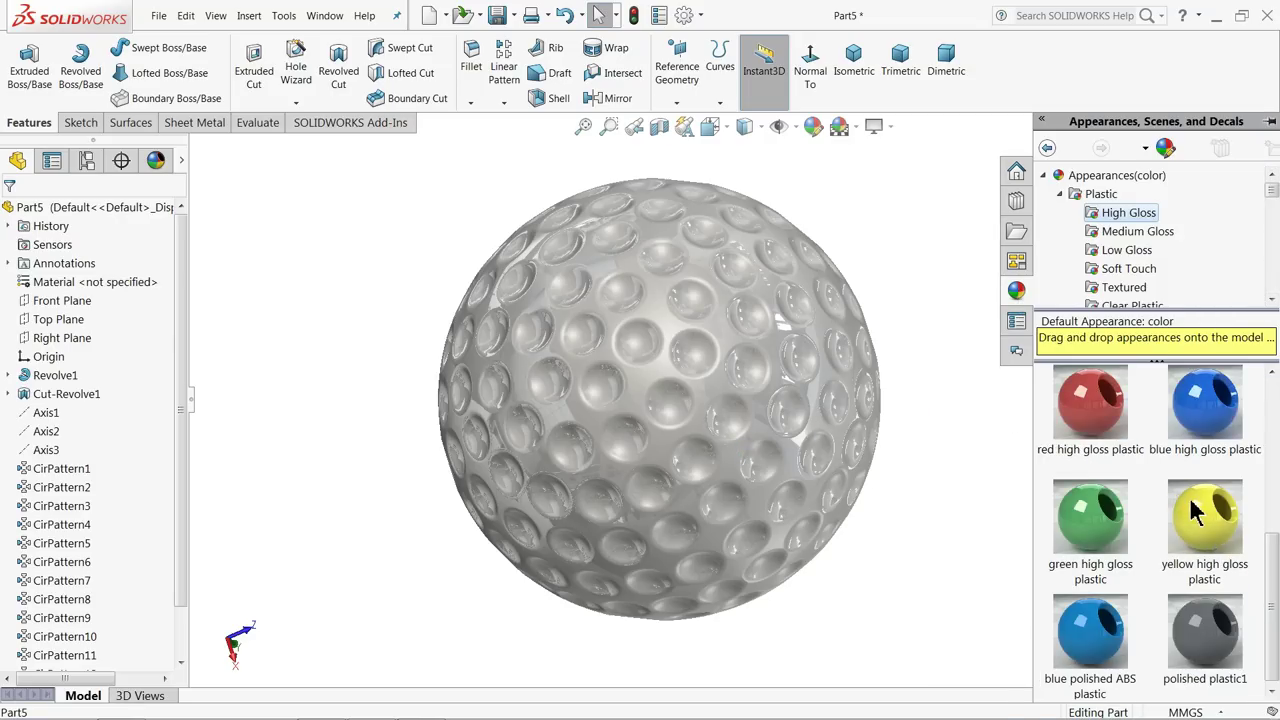
{"action": "double_click", "coordinate": [1200, 520]}
{"action": "middle_click_drag", "start_coordinate": [965, 400], "coordinate": [1100, 575]}
{"action": "double_click", "coordinate": [1090, 632]}
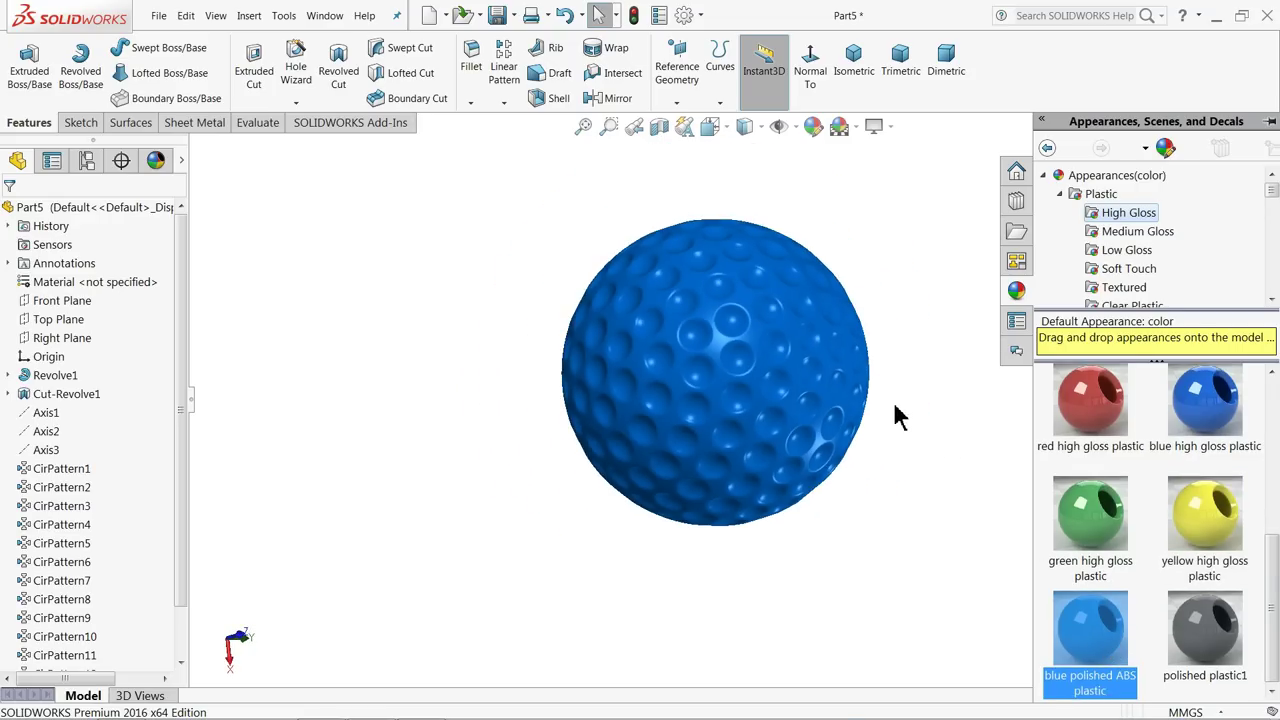